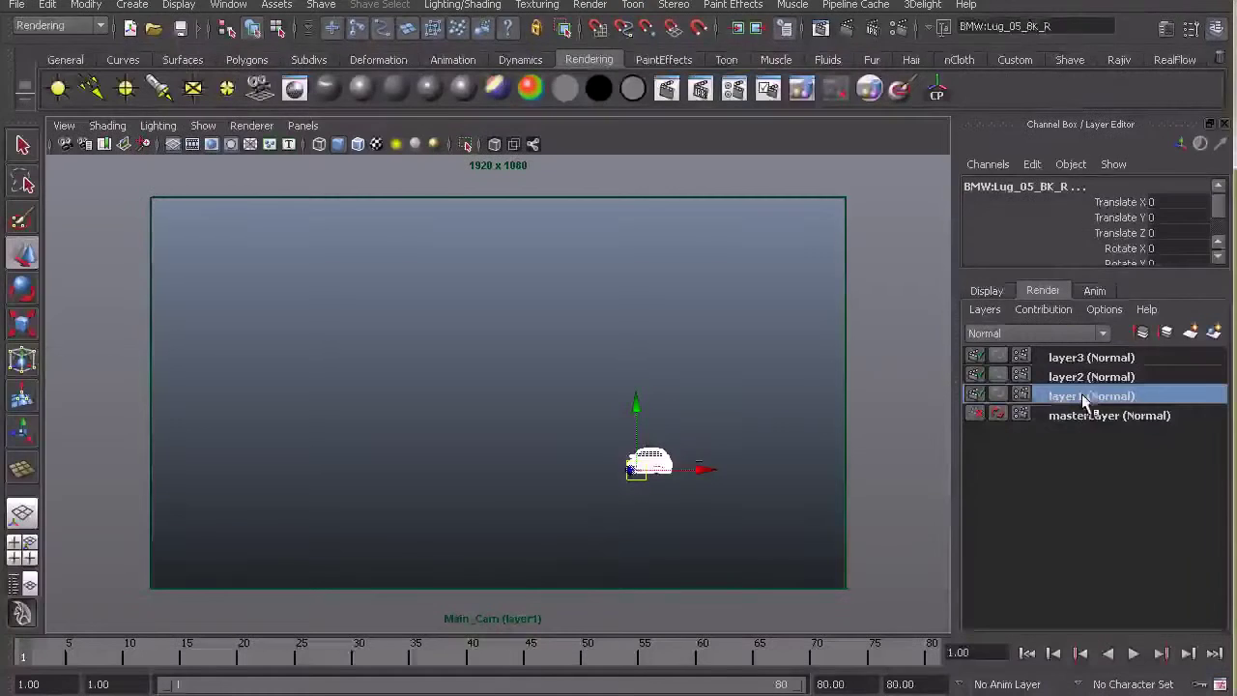
Rename the render layers layer1, layer2 and layer3 as Car_Beauty, Car_occlusion and Car_depth respectively
double_click(1124, 396)
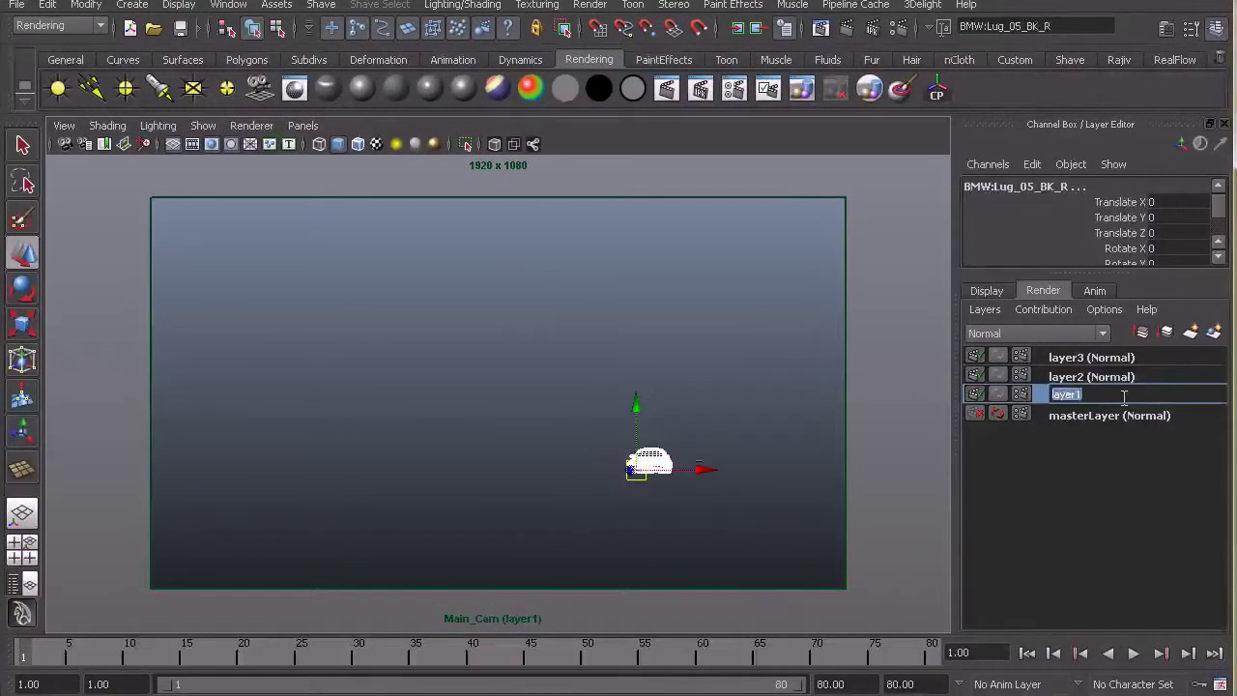
type("Car_Beauty")
key("Return")
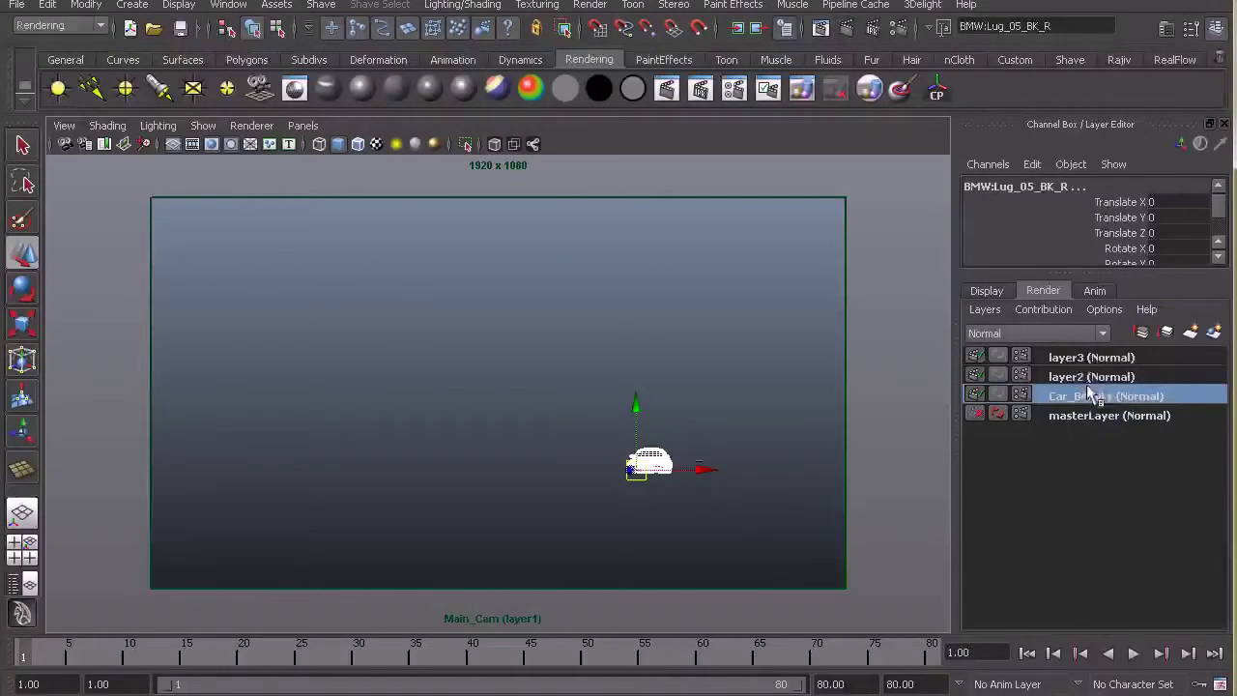
left_click(1095, 377)
double_click(1095, 377)
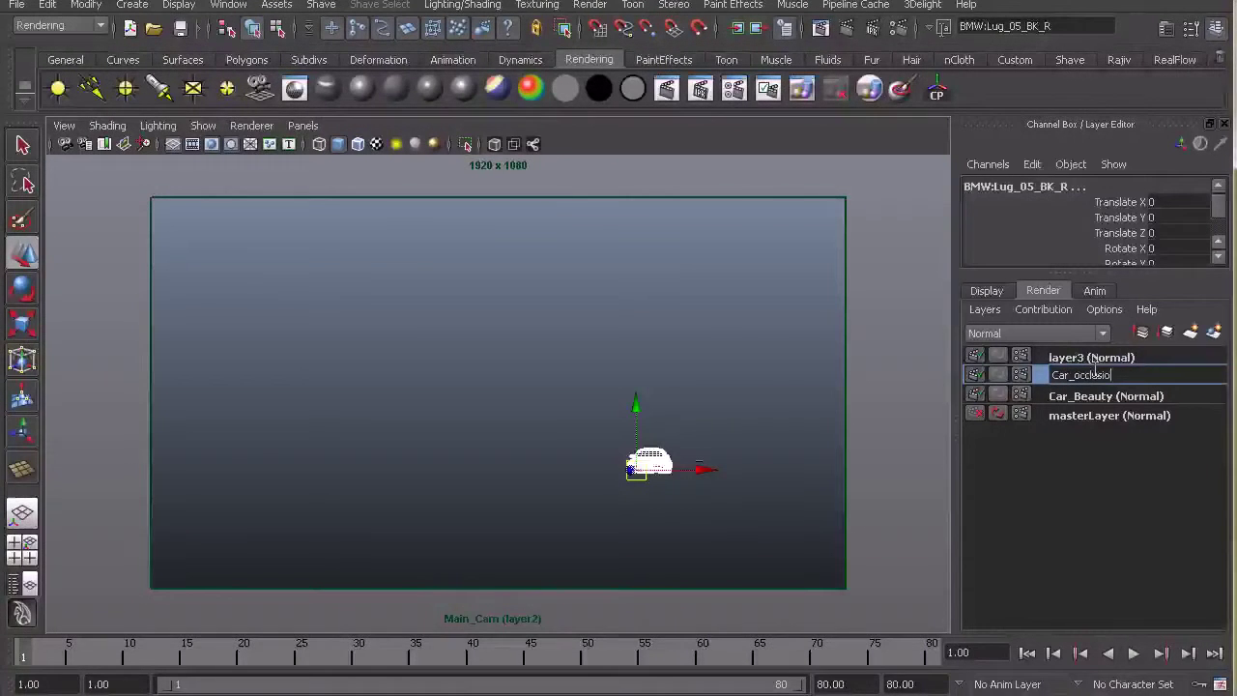
type("Car_occlusion")
key("Return")
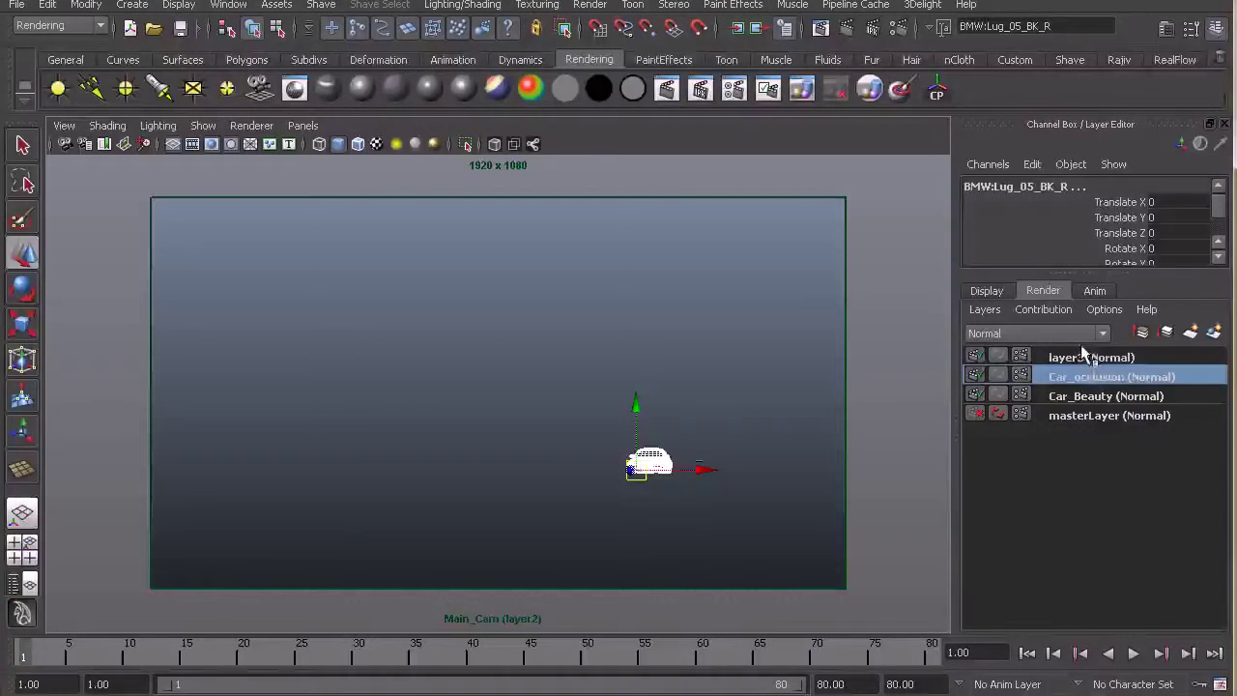
left_click(1084, 358)
double_click(1084, 358)
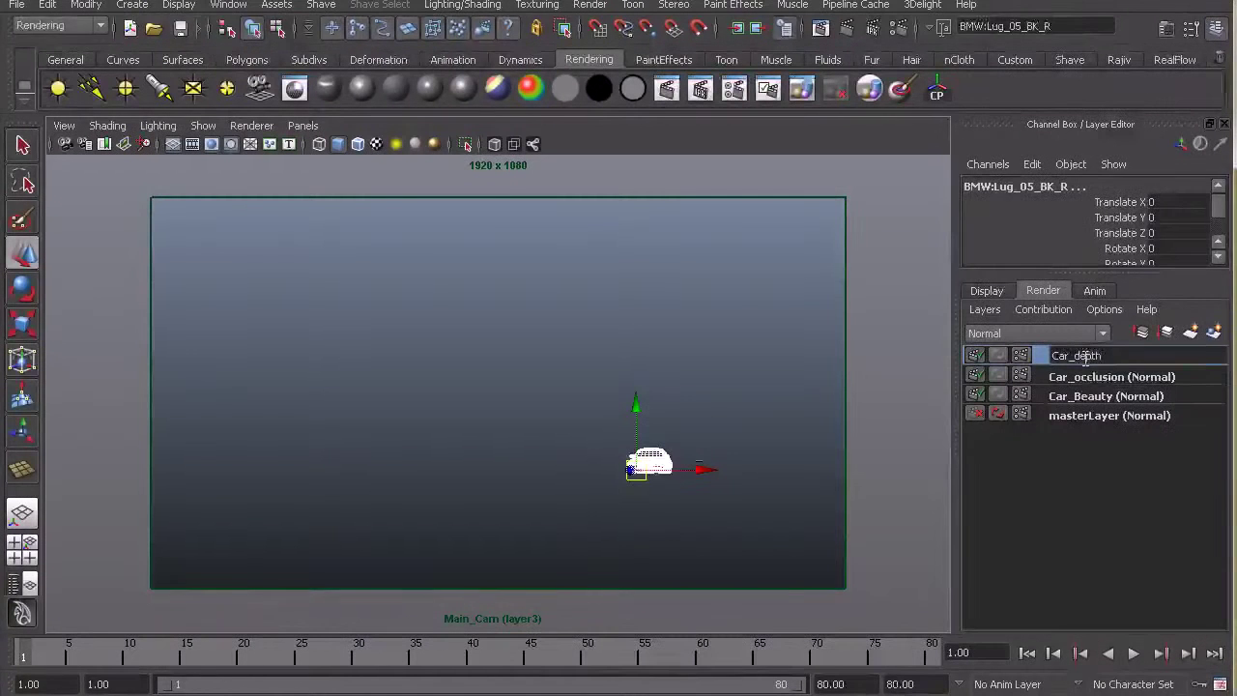
key("Return")
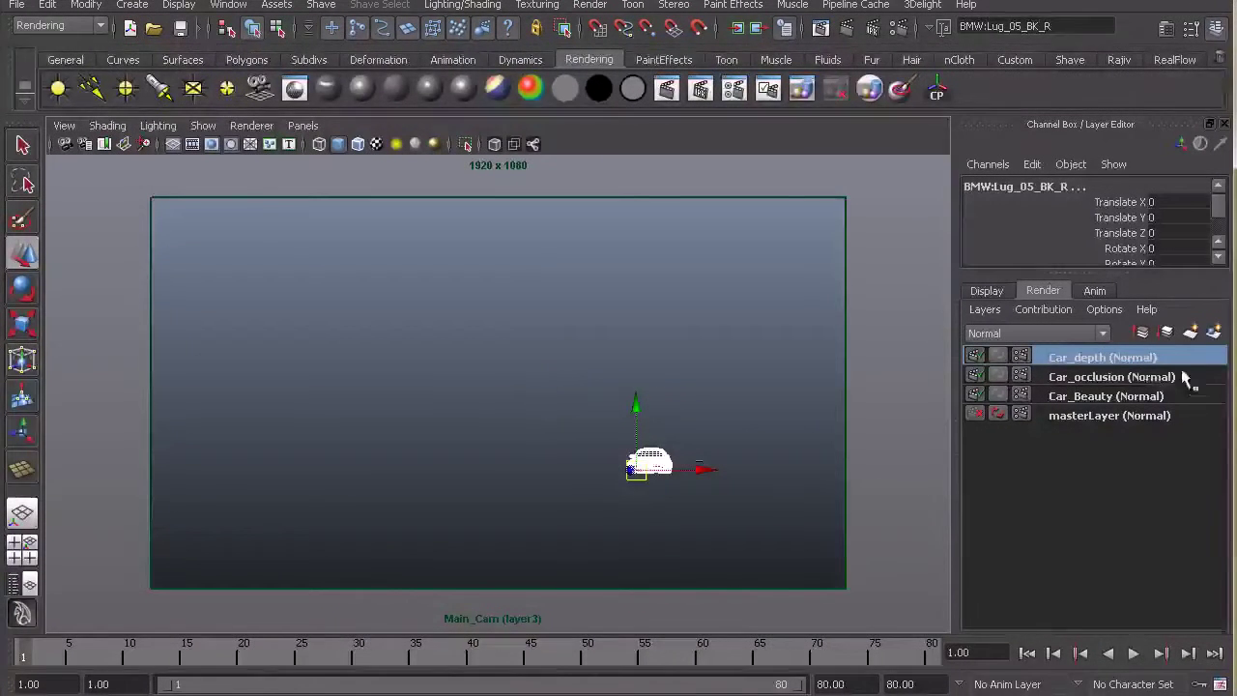
Create a new render layer from the selected car objects and name it car_matte
left_click(1216, 332)
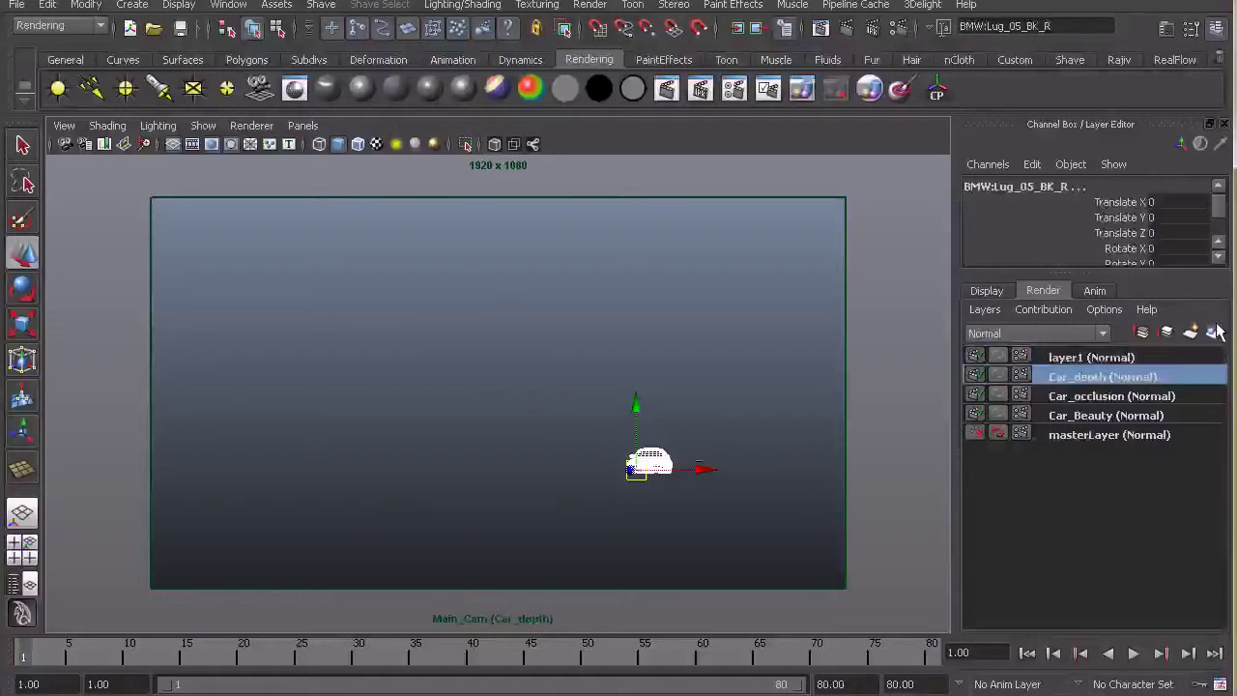
double_click(1081, 356)
type("car_matte")
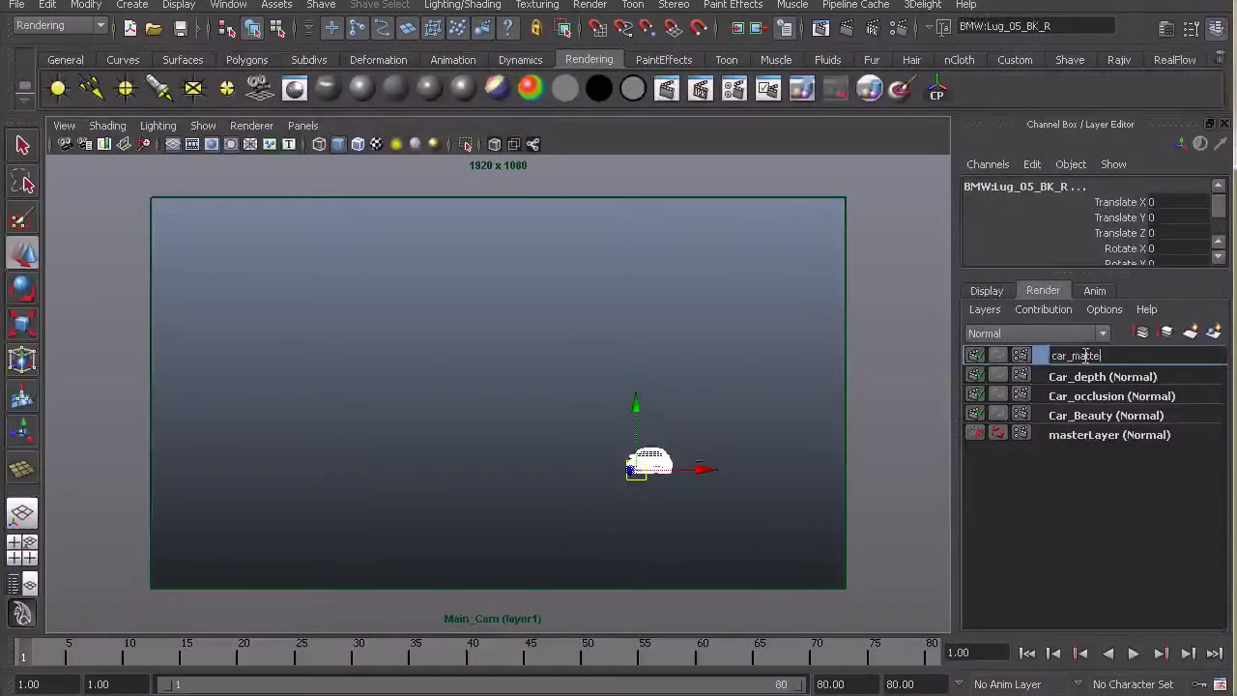
key("Return")
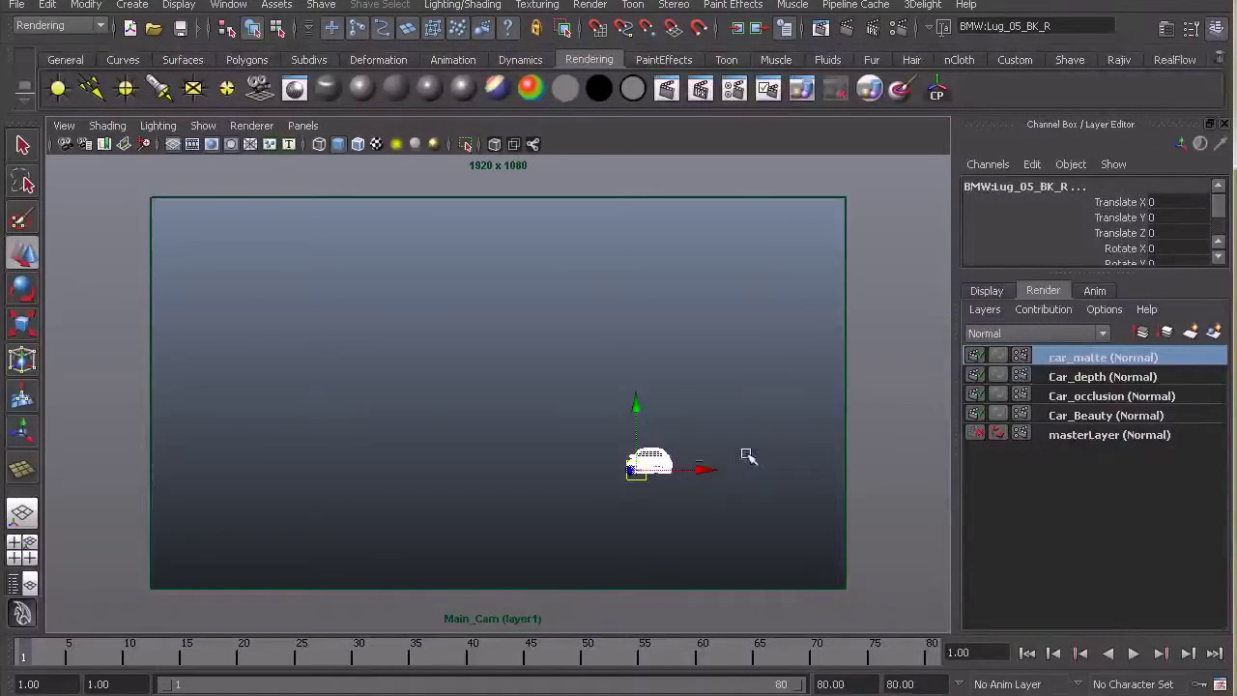
Add Key_Light, Fill_Light and ambientLight1 from the Outliner to the Car_Beauty render layer
left_click(1099, 416)
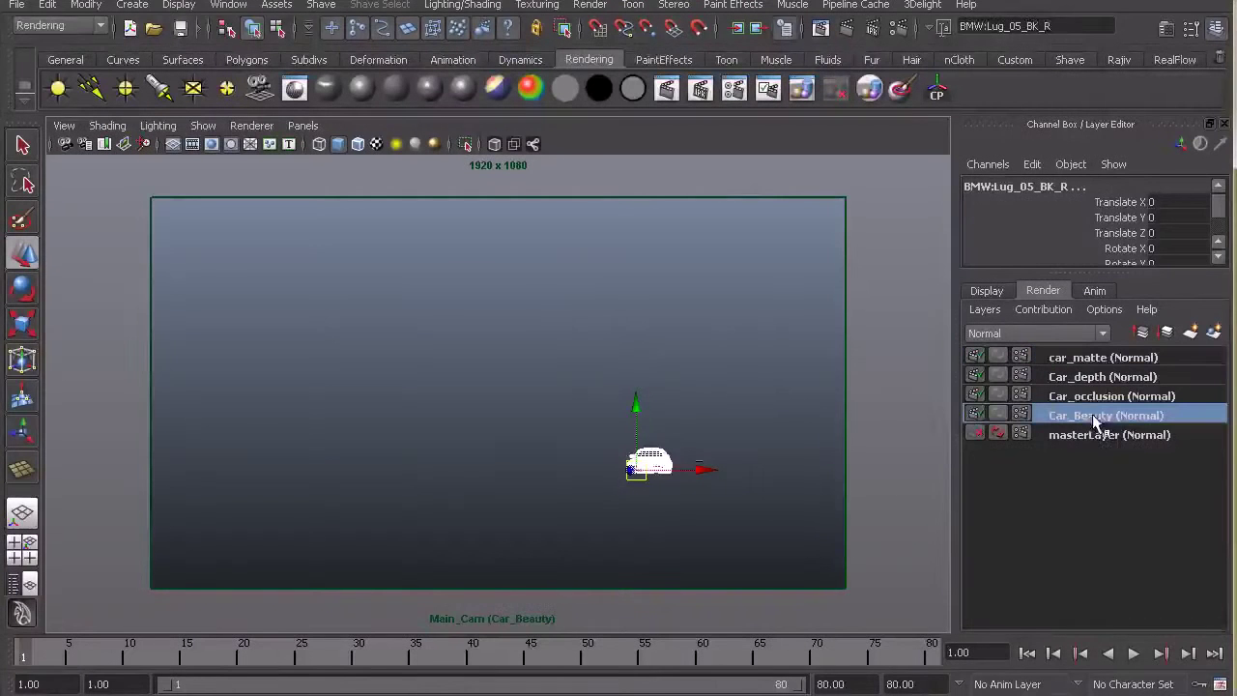
left_click(684, 521)
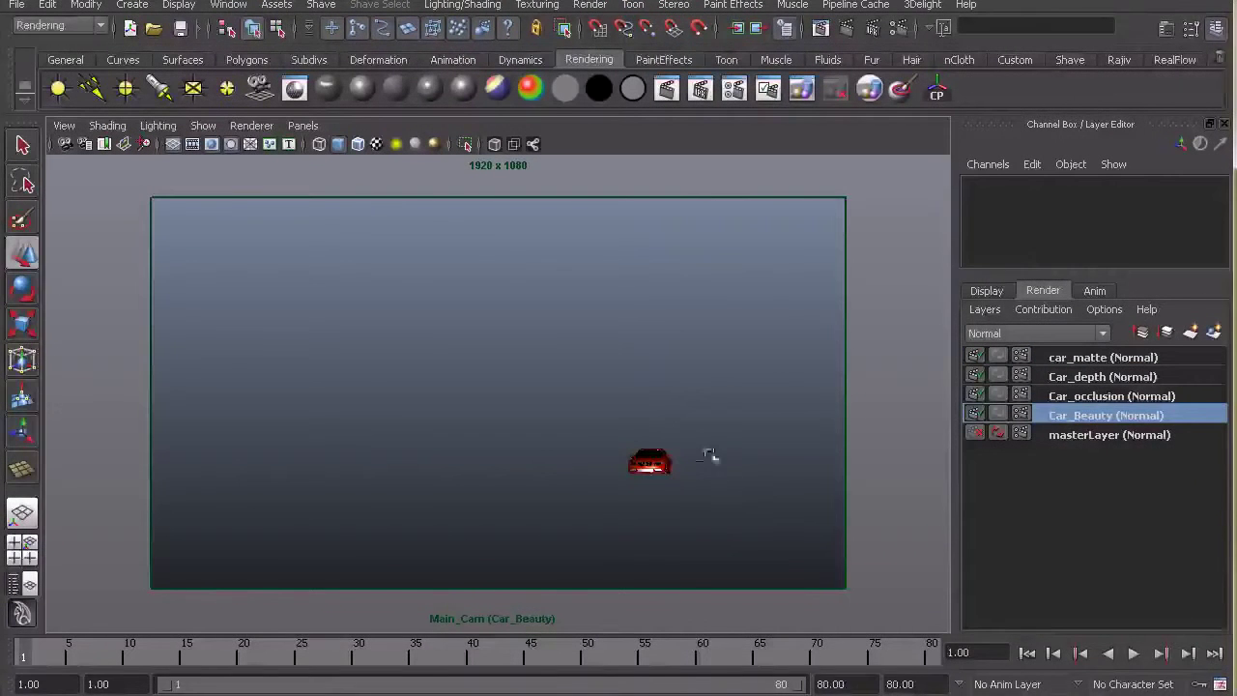
left_click(228, 4)
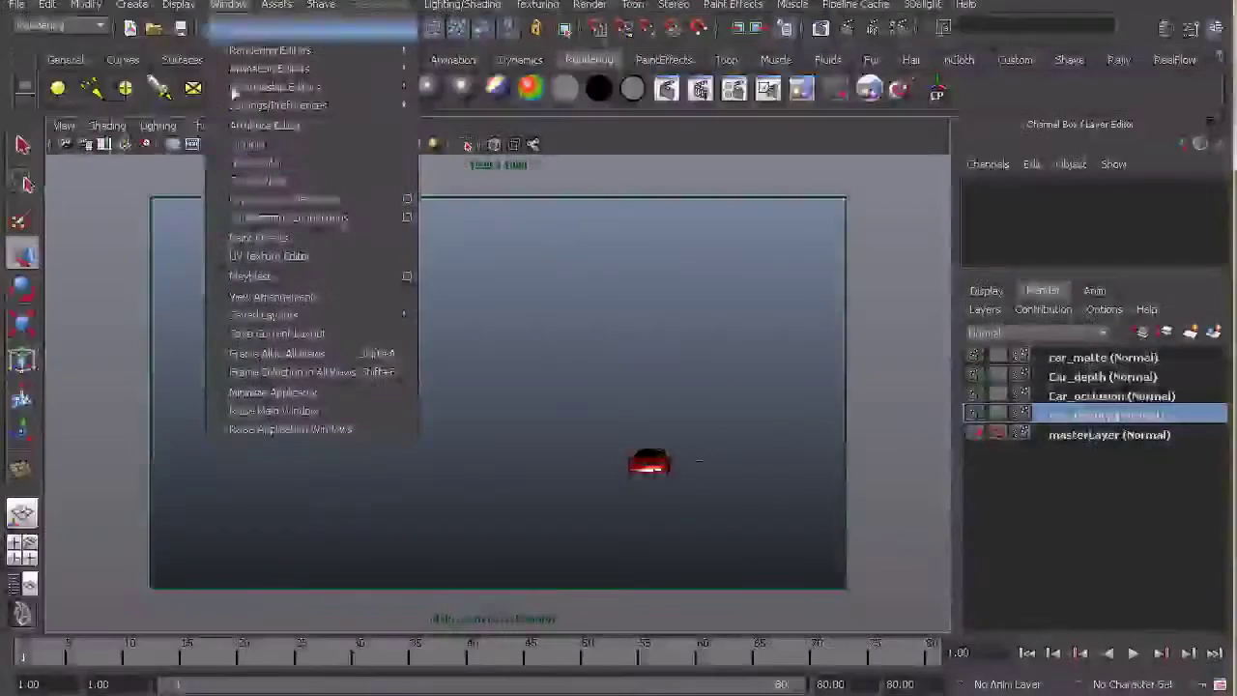
left_click(277, 147)
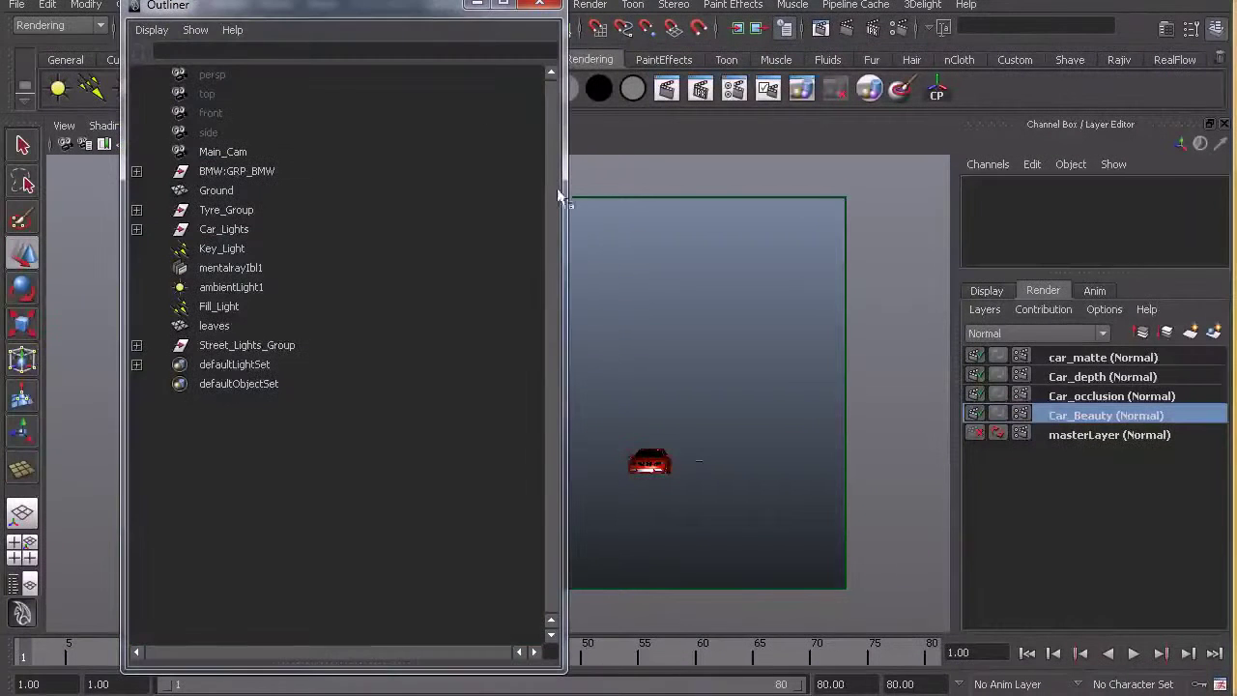
left_click_drag(565, 192, 350, 176)
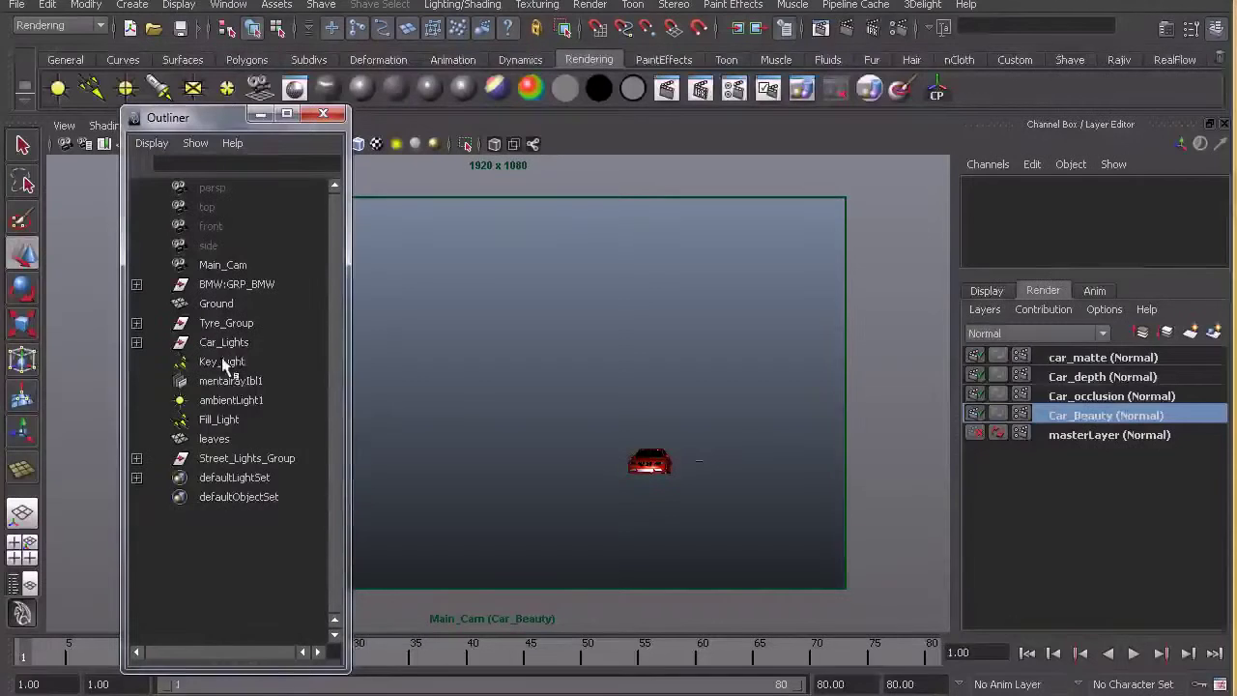
left_click(223, 361)
left_click(211, 423, "ctrl")
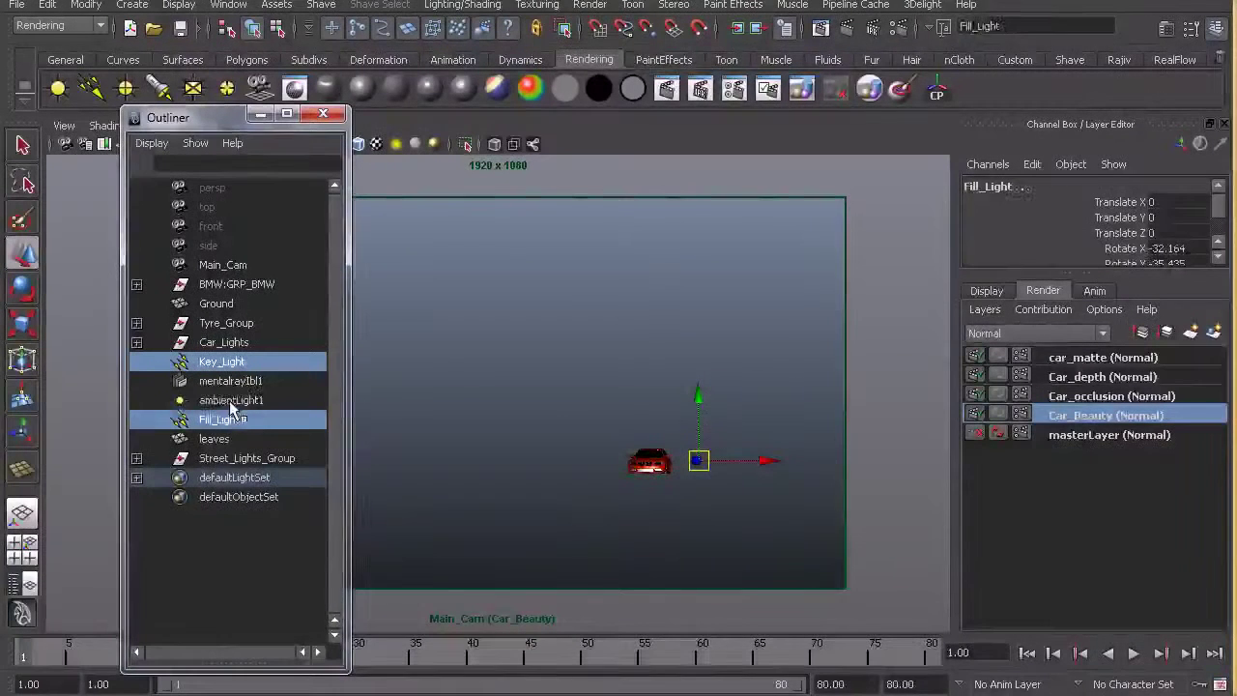
left_click(230, 402, "ctrl")
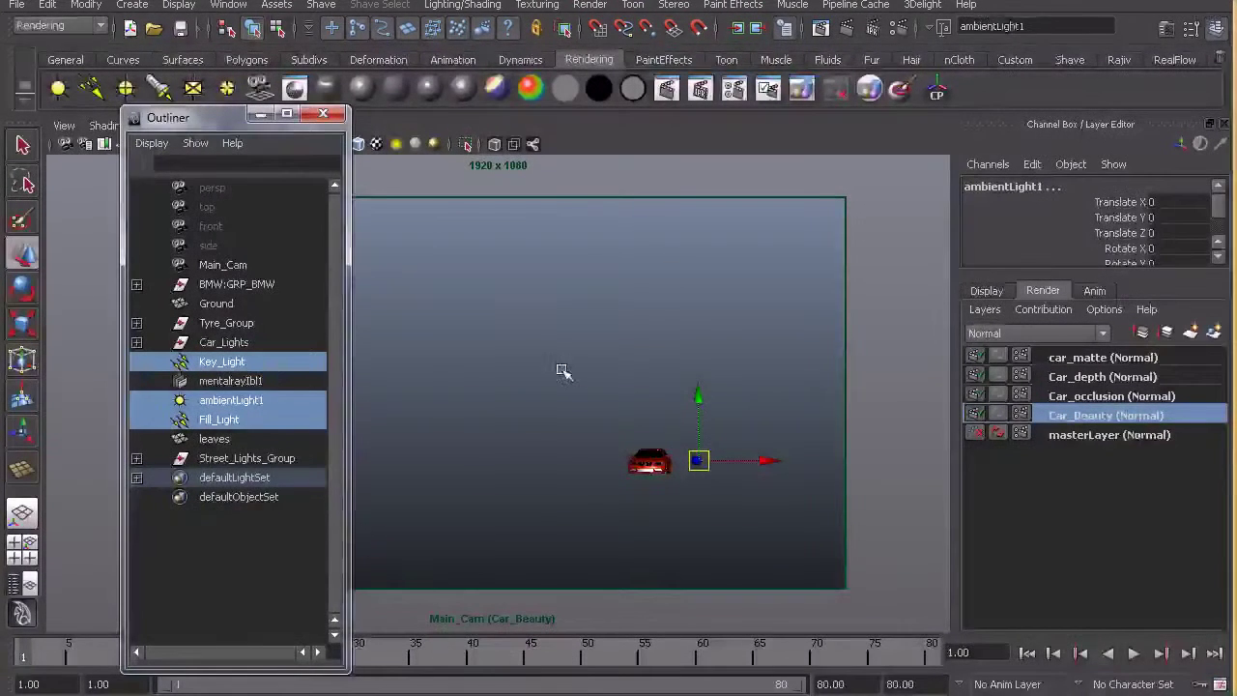
right_click(1114, 414)
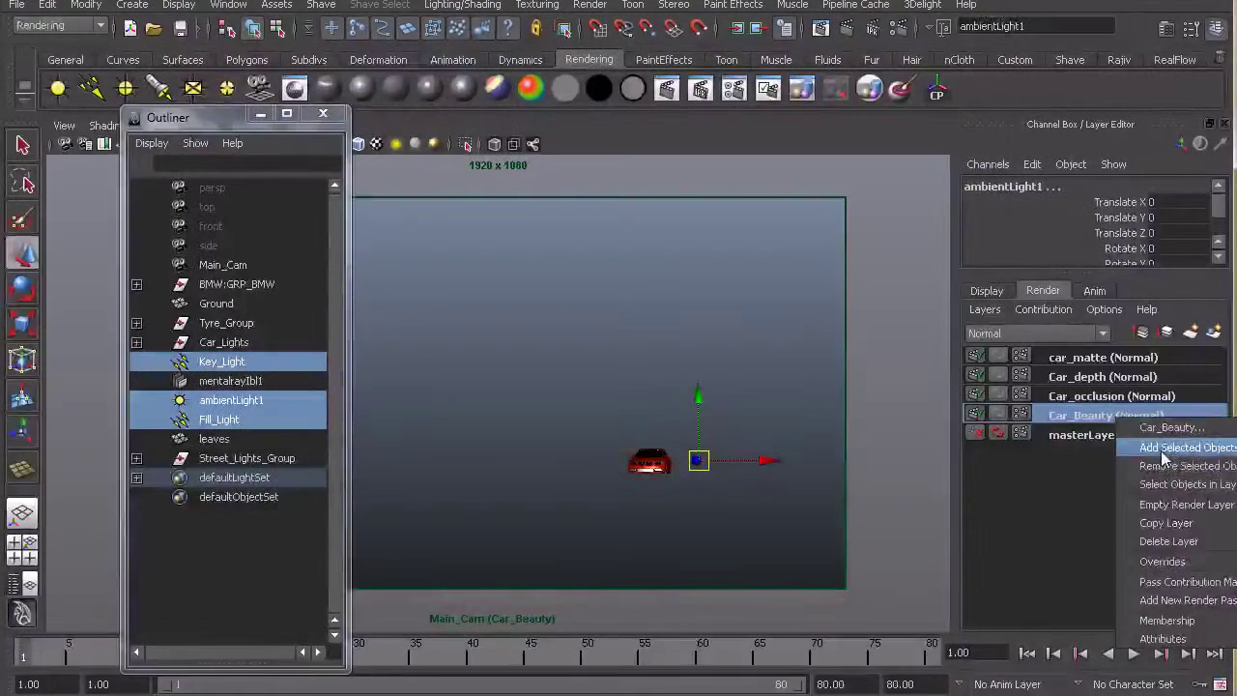
left_click(1165, 450)
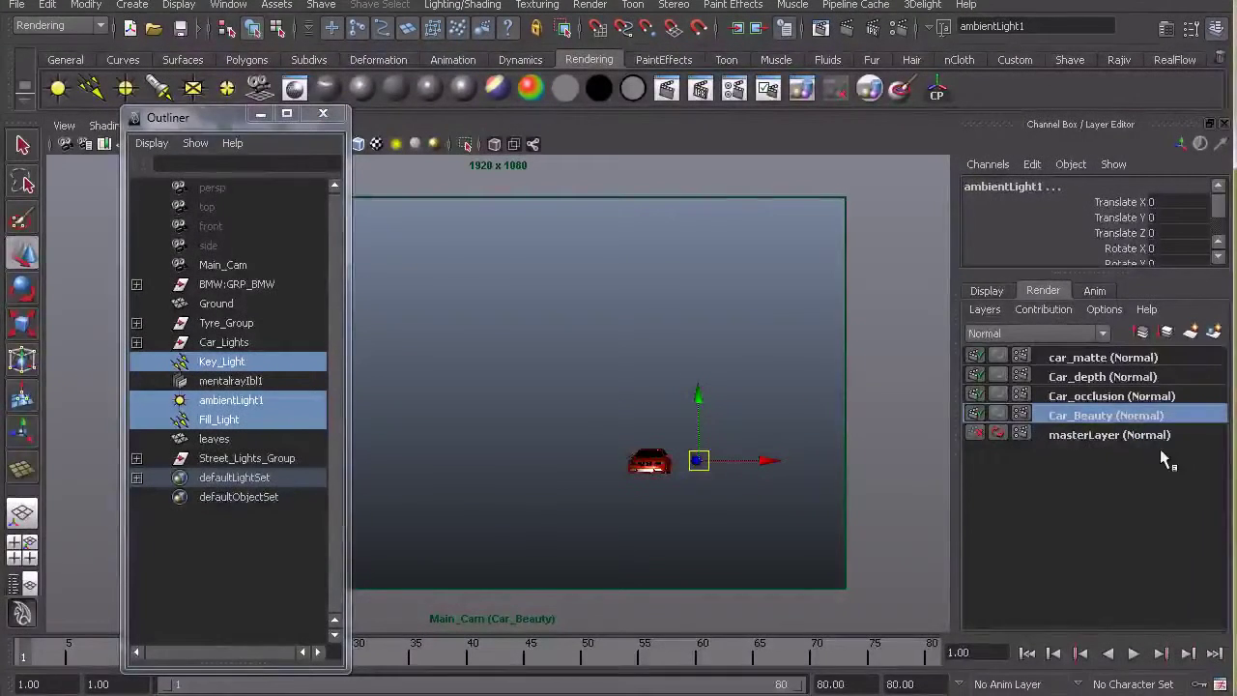
Render the Car_Beauty layer in the Render View with mental ray
left_click(820, 31)
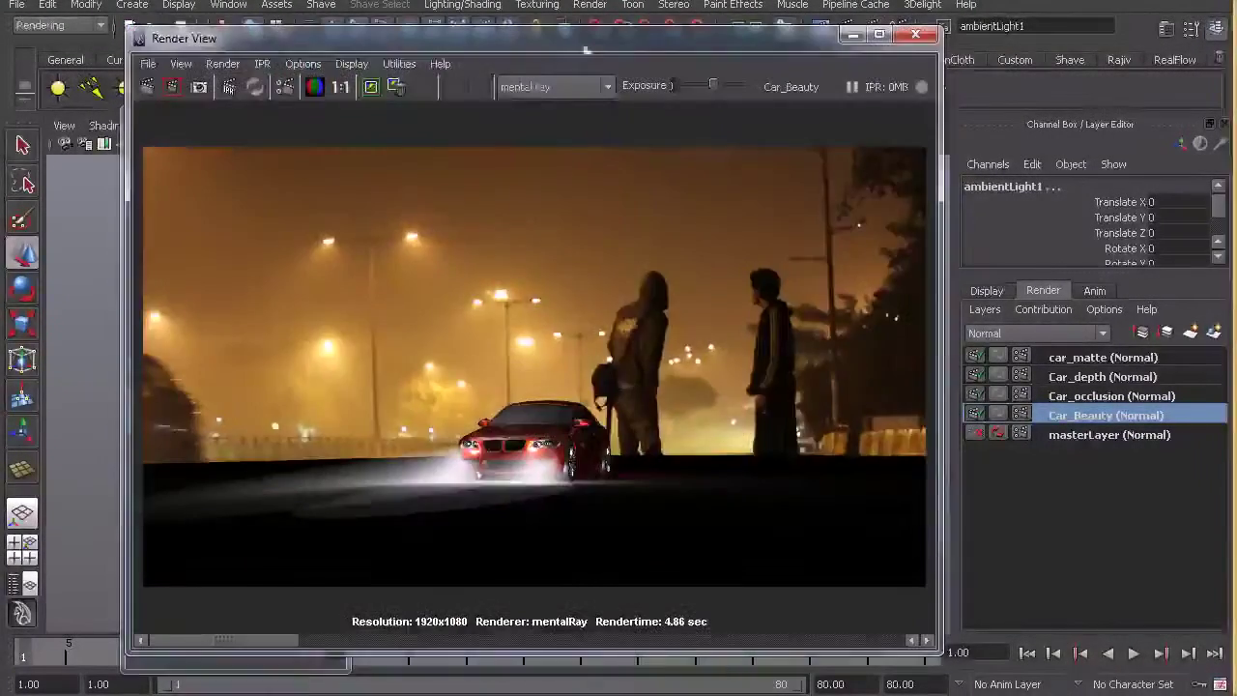
left_click(144, 87)
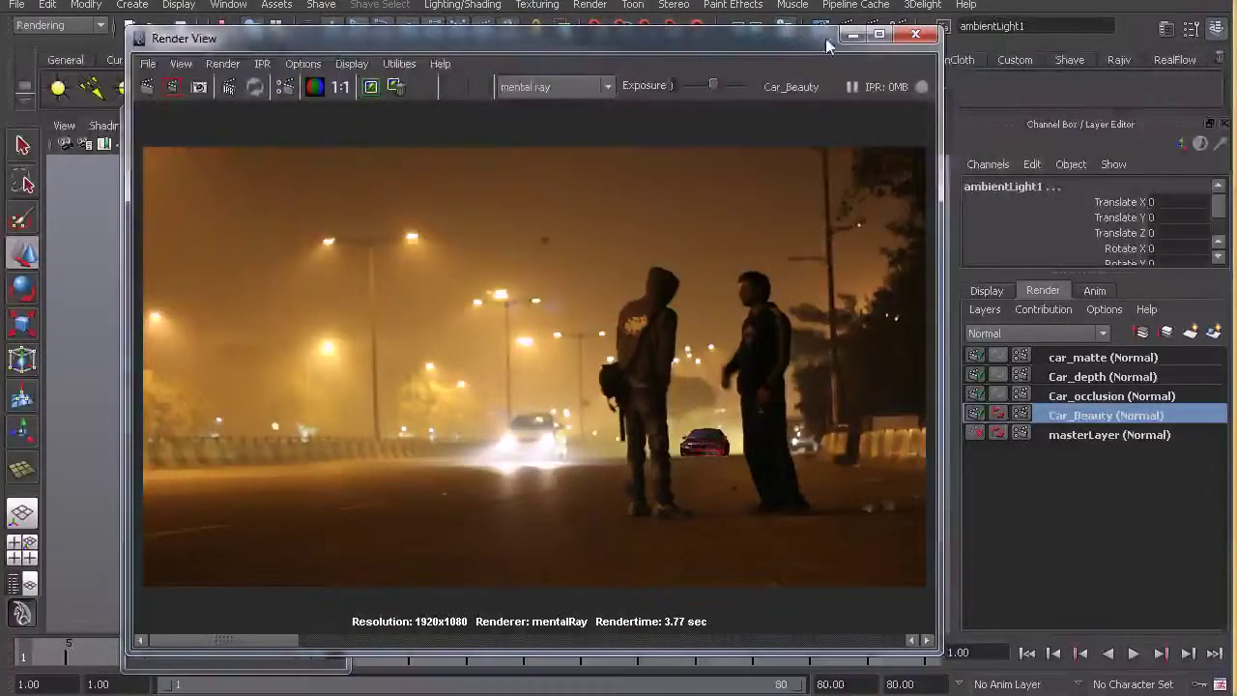
left_click_drag(831, 44, 778, 379)
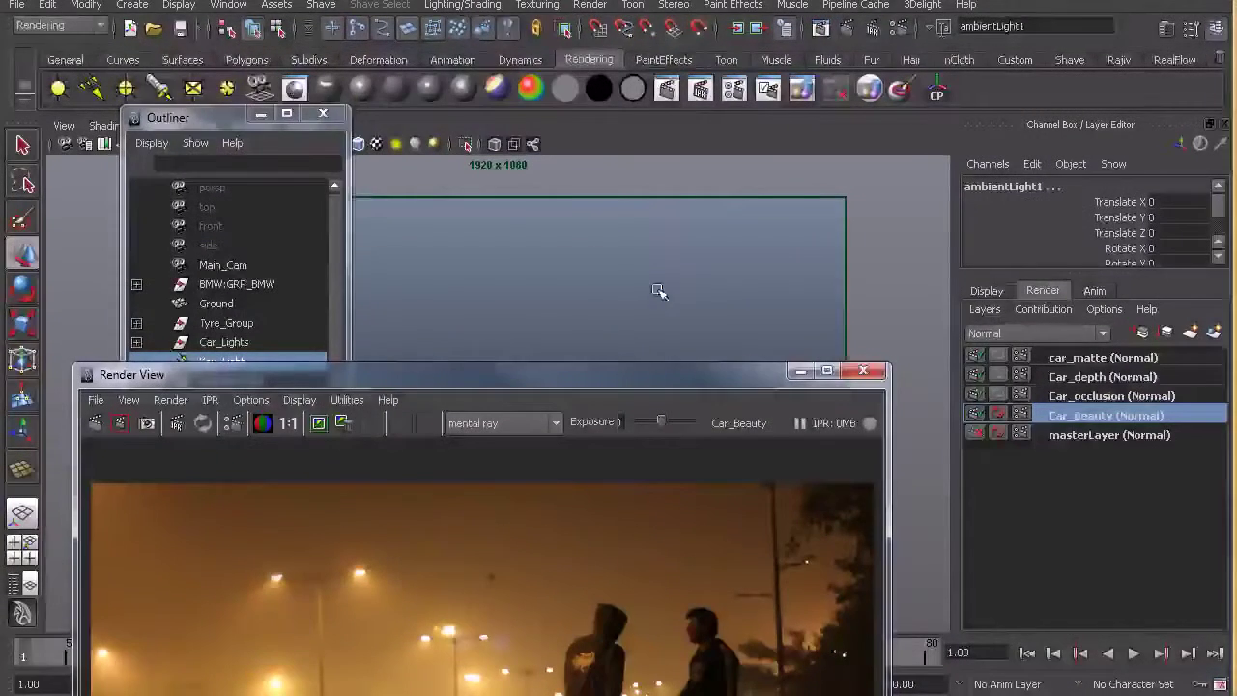
Hide Main_Cam's background image by changing the Display Mode of imagePlaneShape1, and render the Car_Beauty layer again
left_click(323, 114)
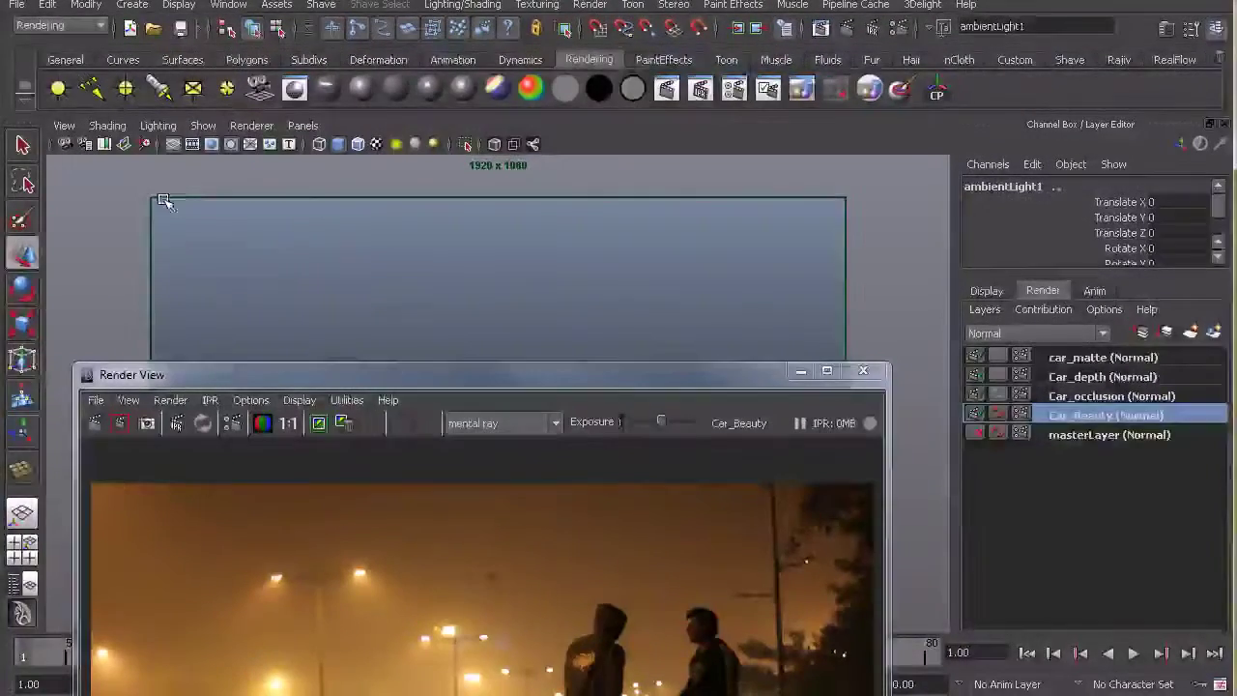
left_click(64, 145)
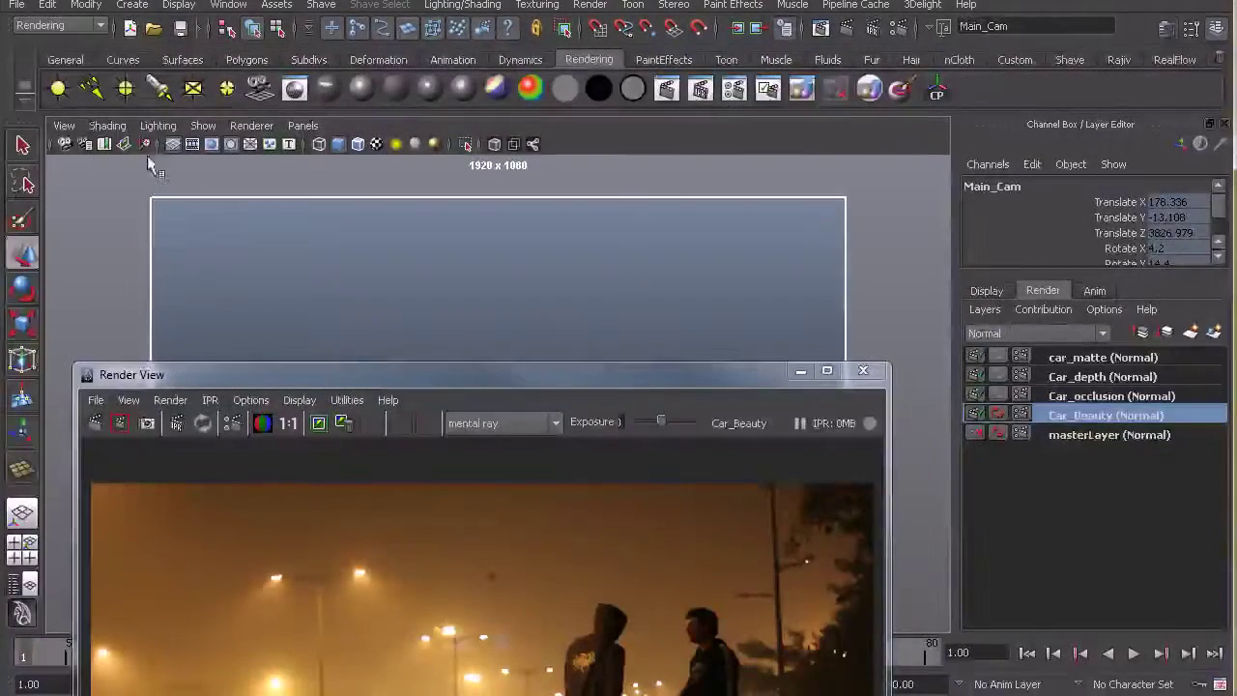
left_click(84, 144)
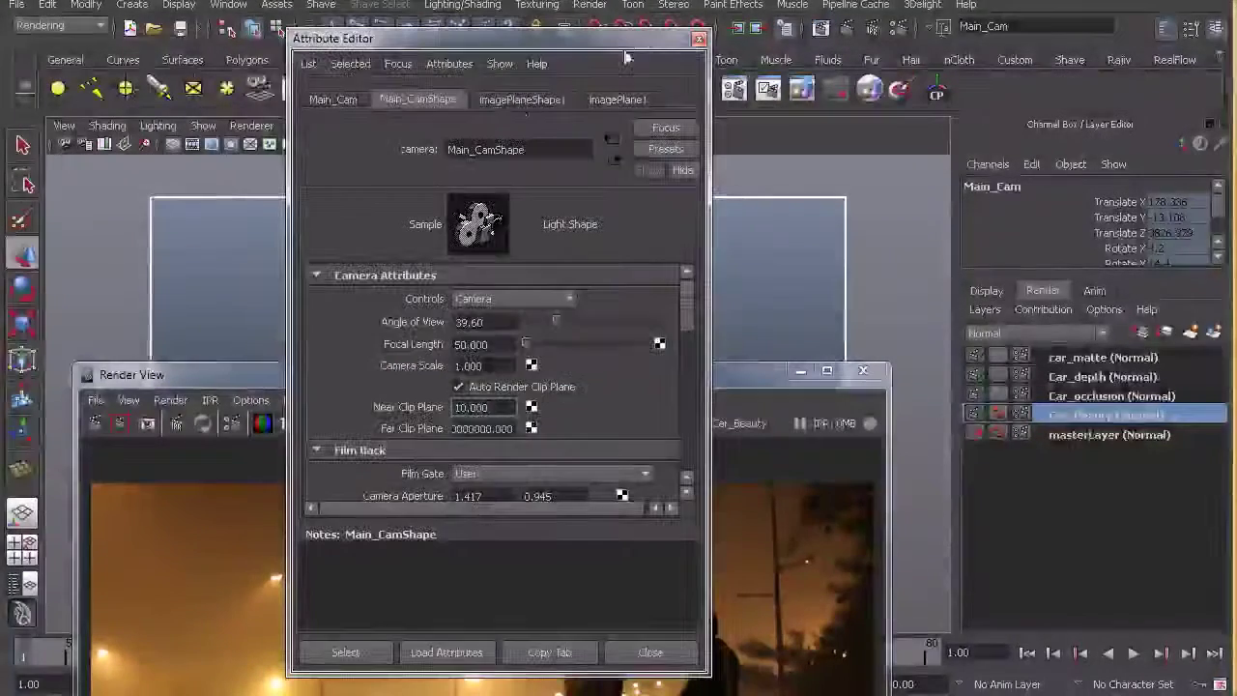
left_click(519, 99)
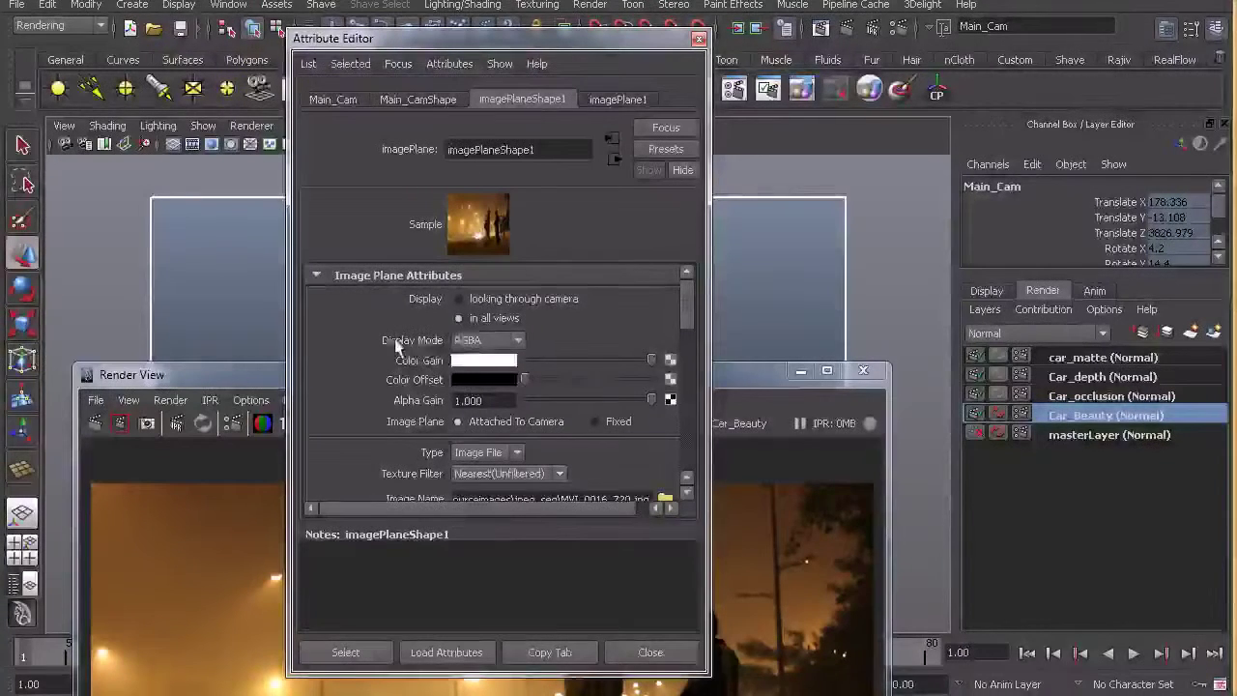
left_click(488, 340)
left_click(479, 359)
left_click(699, 38)
left_click_drag(624, 374, 662, 101)
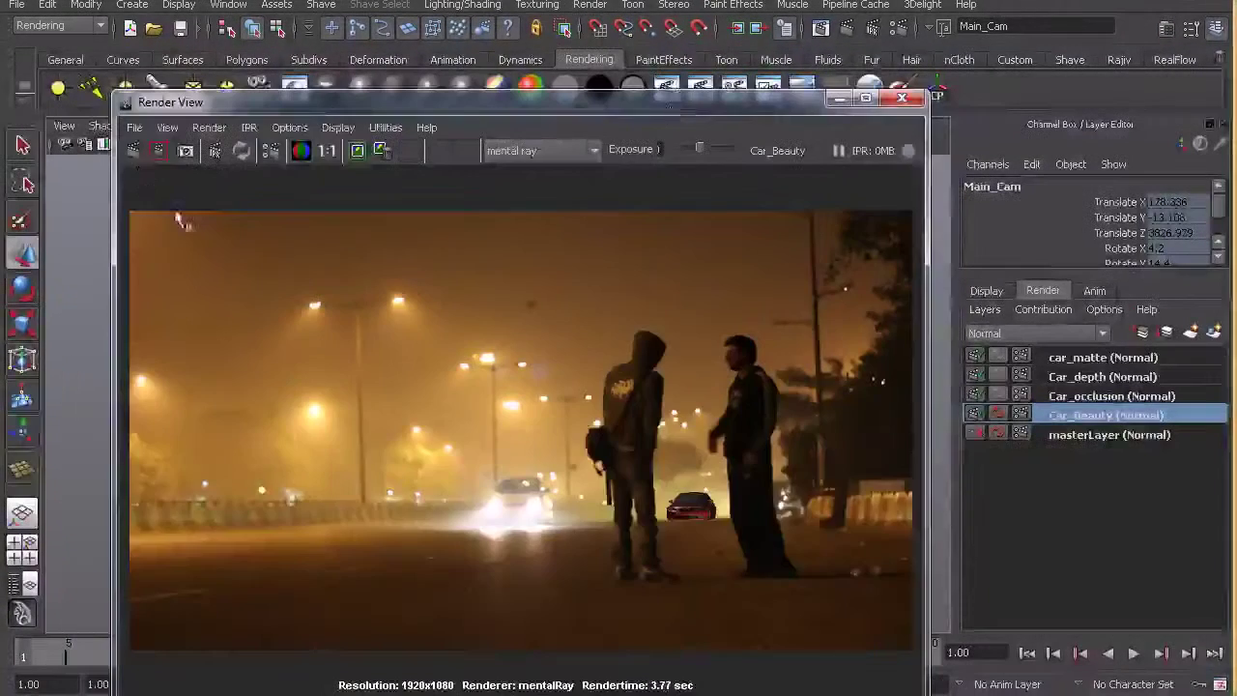
left_click(133, 152)
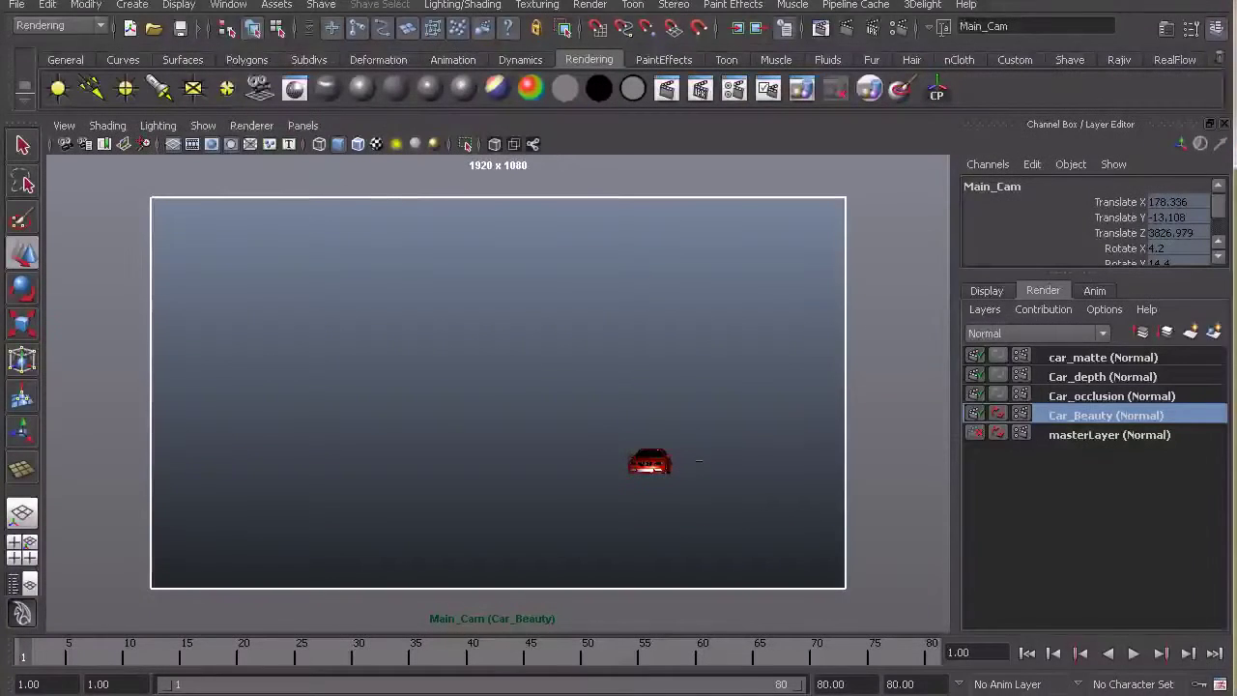
Turn off Primary Visibility in the Render Stats of mentalrayIbl1 for the Car_Beauty layer
left_click(232, 5)
left_click(247, 144)
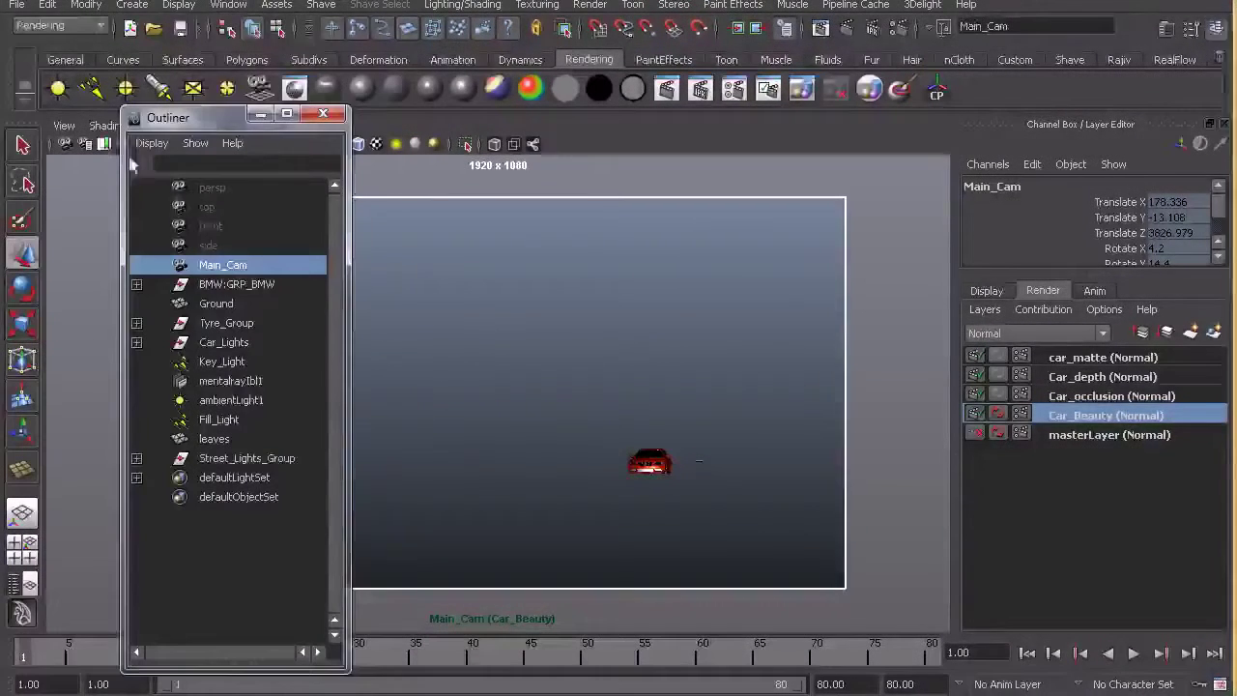
left_click(230, 383)
key("ctrl+a")
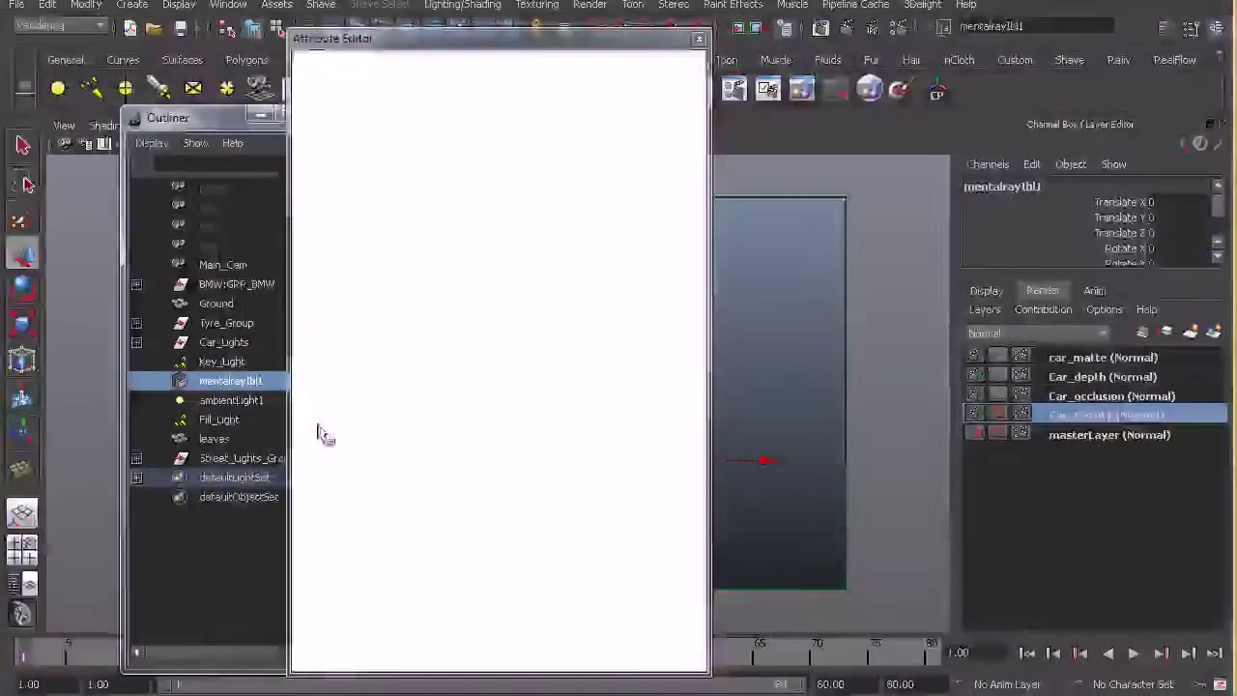
scroll(493, 395, "down", 3)
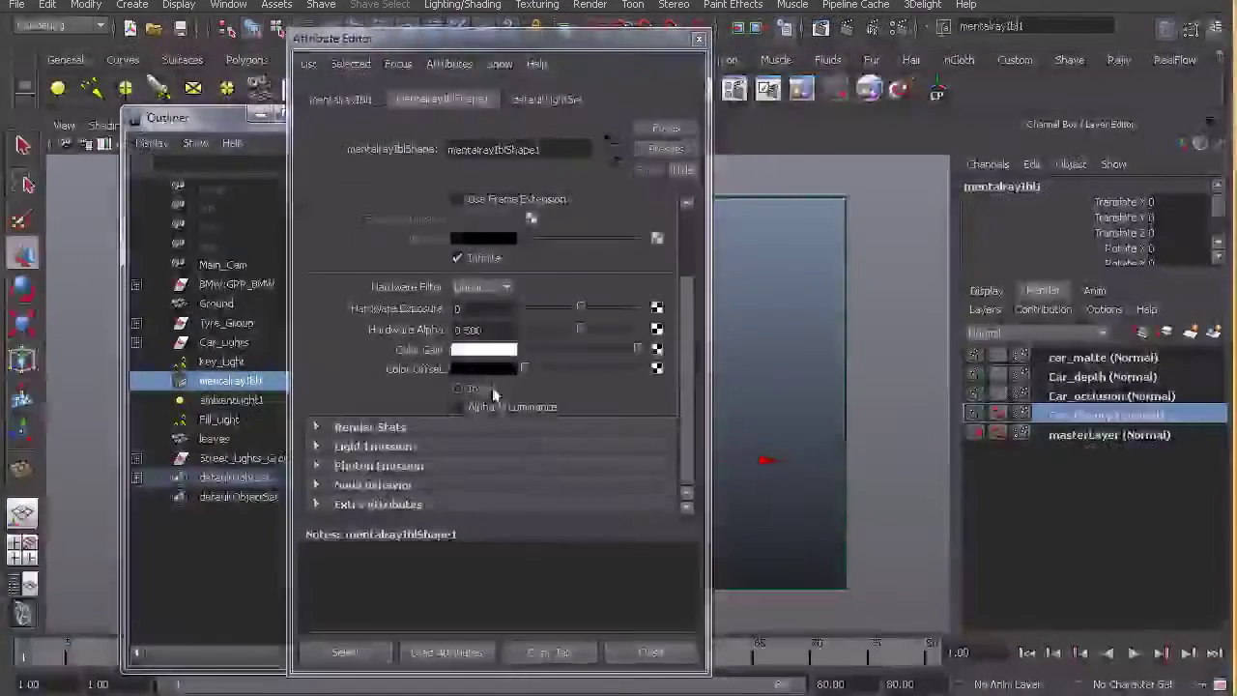
left_click(370, 427)
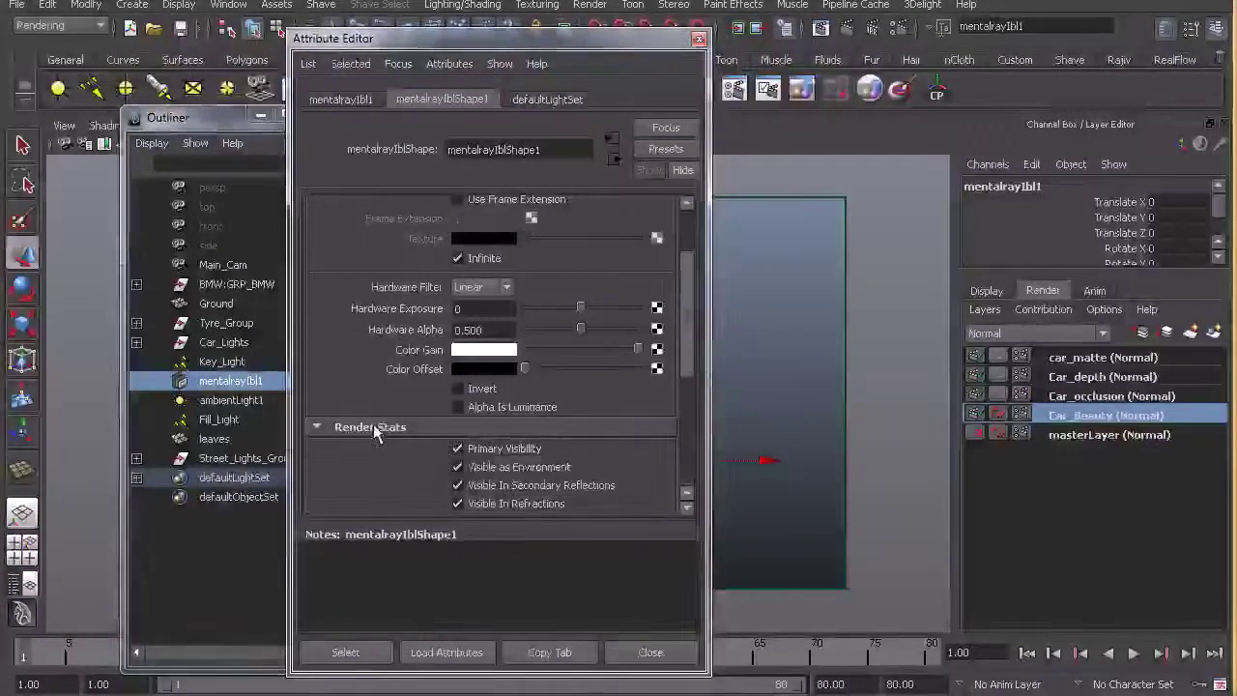
left_click(506, 449)
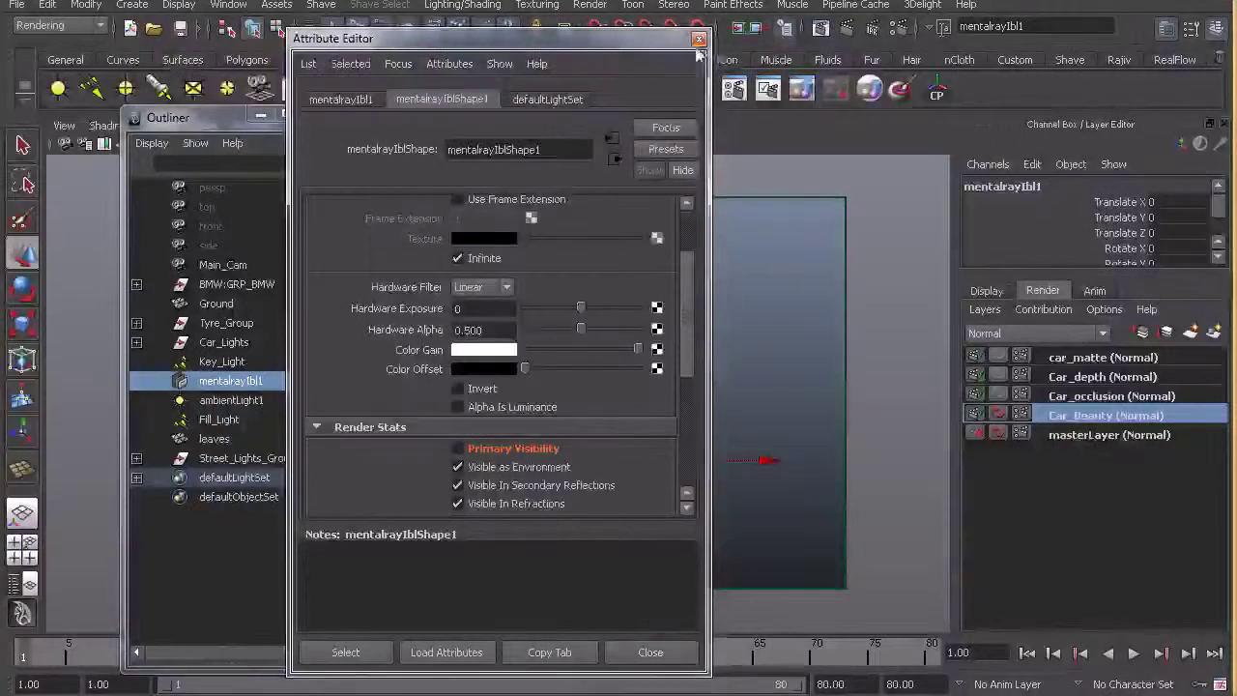
Render the Car_Beauty layer to check it without the visible IBL environment
left_click(822, 29)
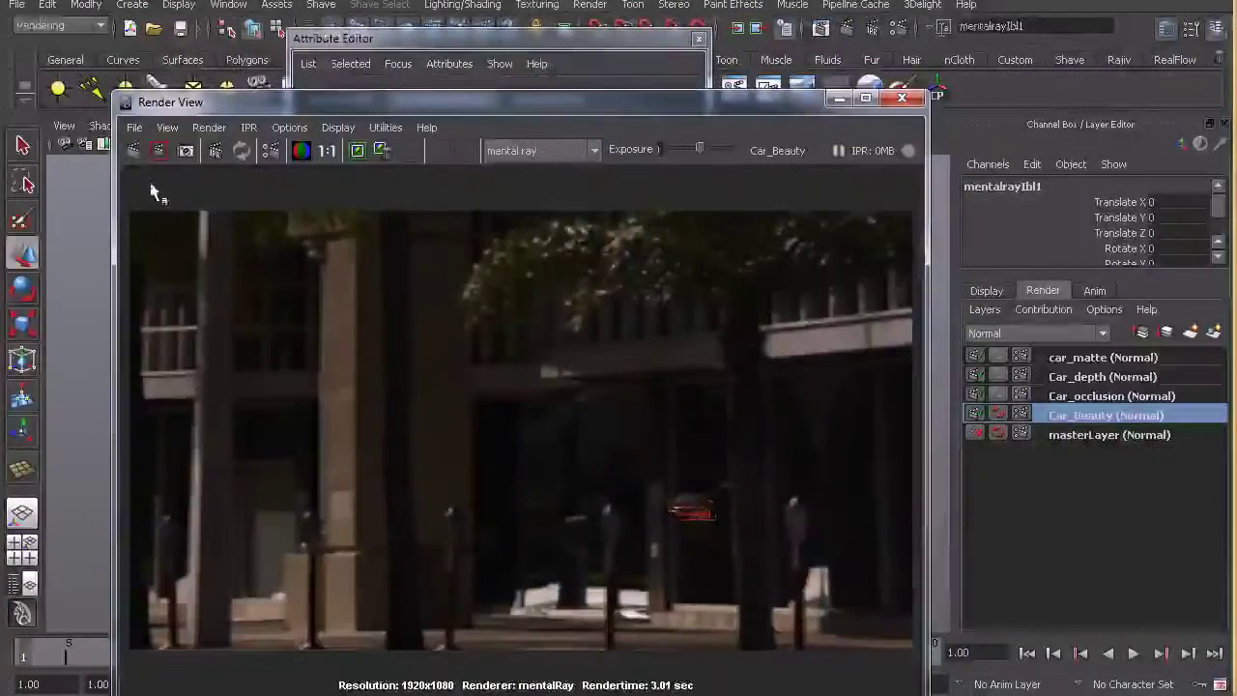
left_click(135, 150)
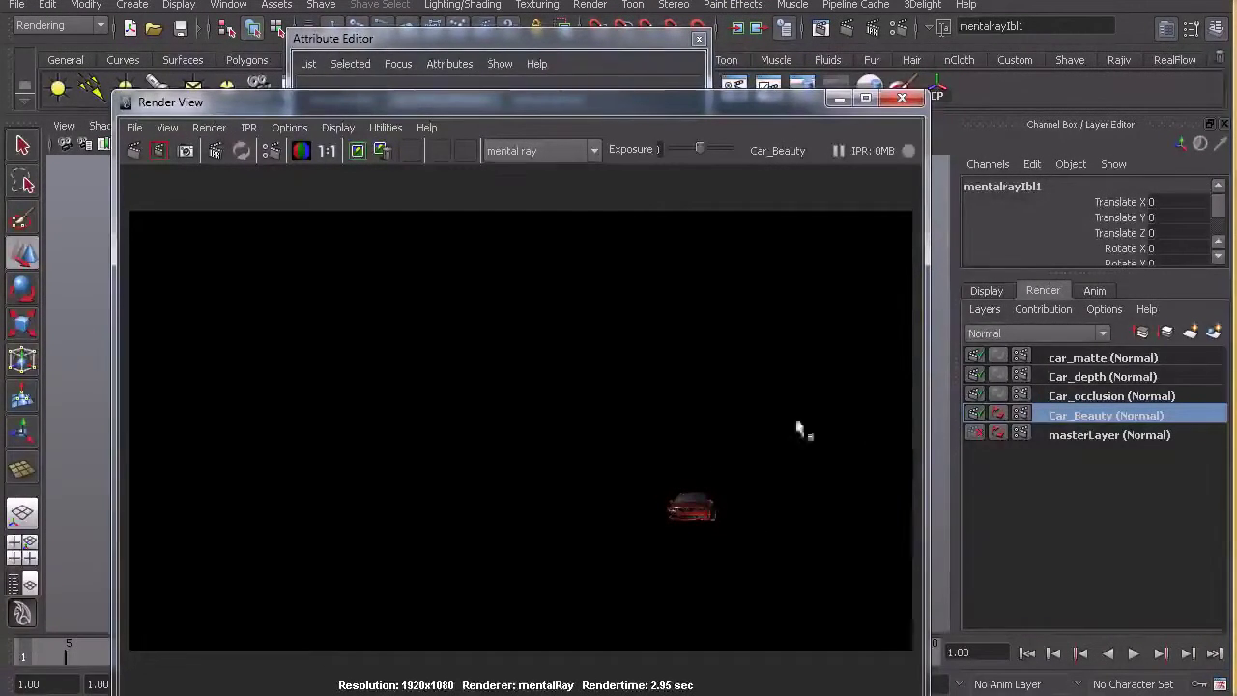
left_click(904, 100)
Apply the Occlusion preset to the Car_occlusion render layer
left_click(1089, 397)
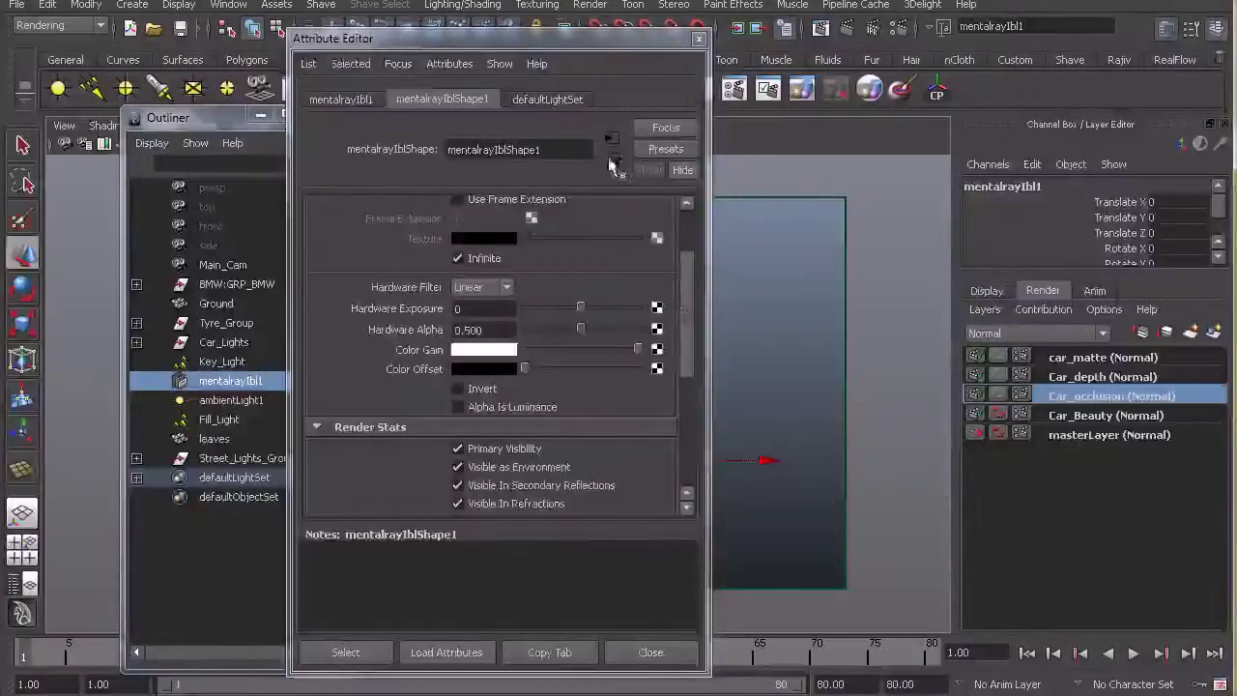
left_click(698, 38)
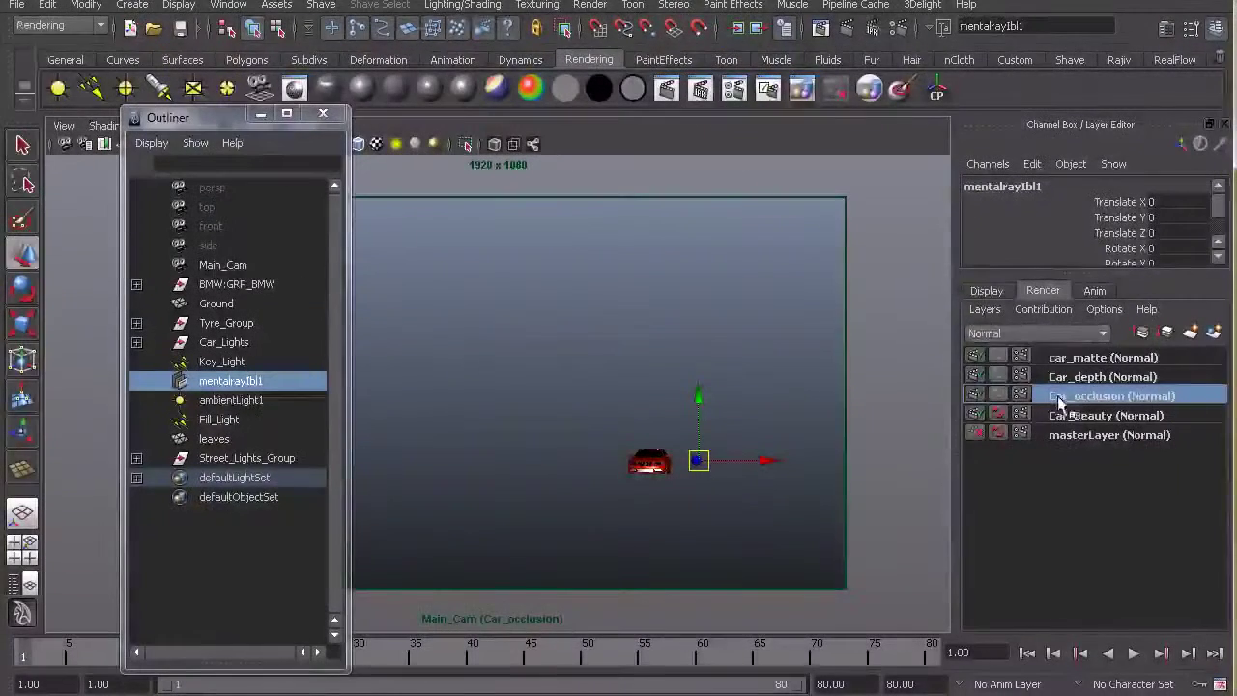
left_click(984, 309)
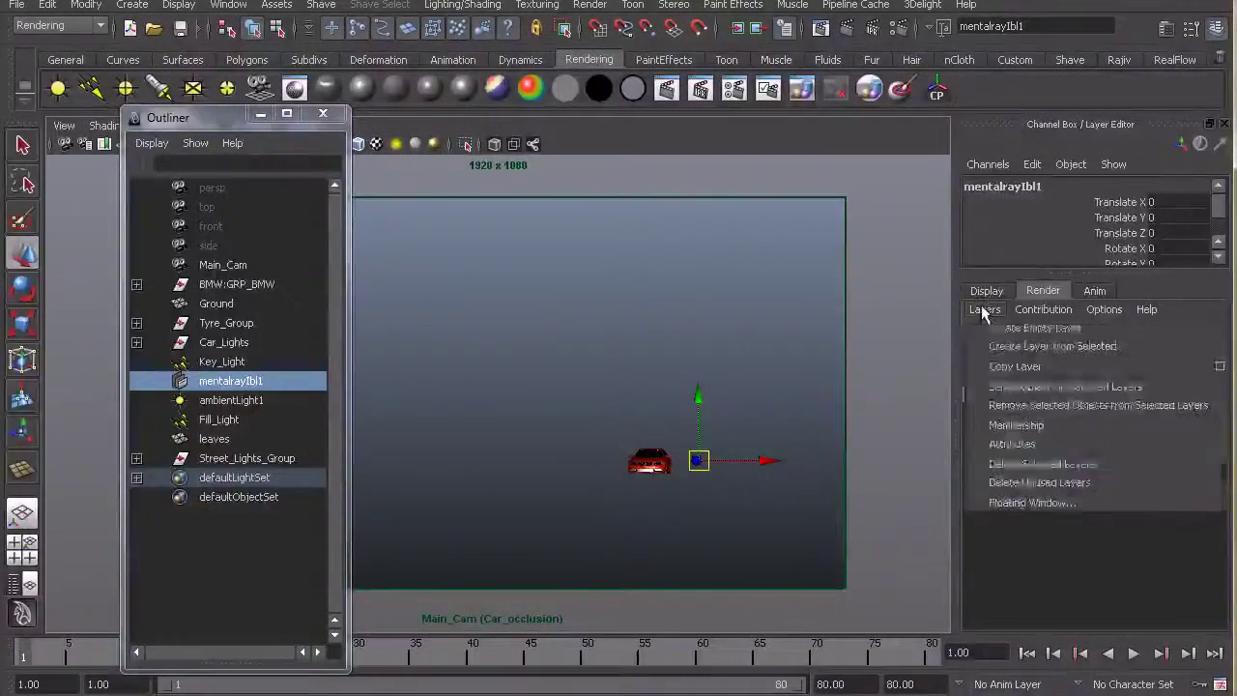
left_click(1015, 445)
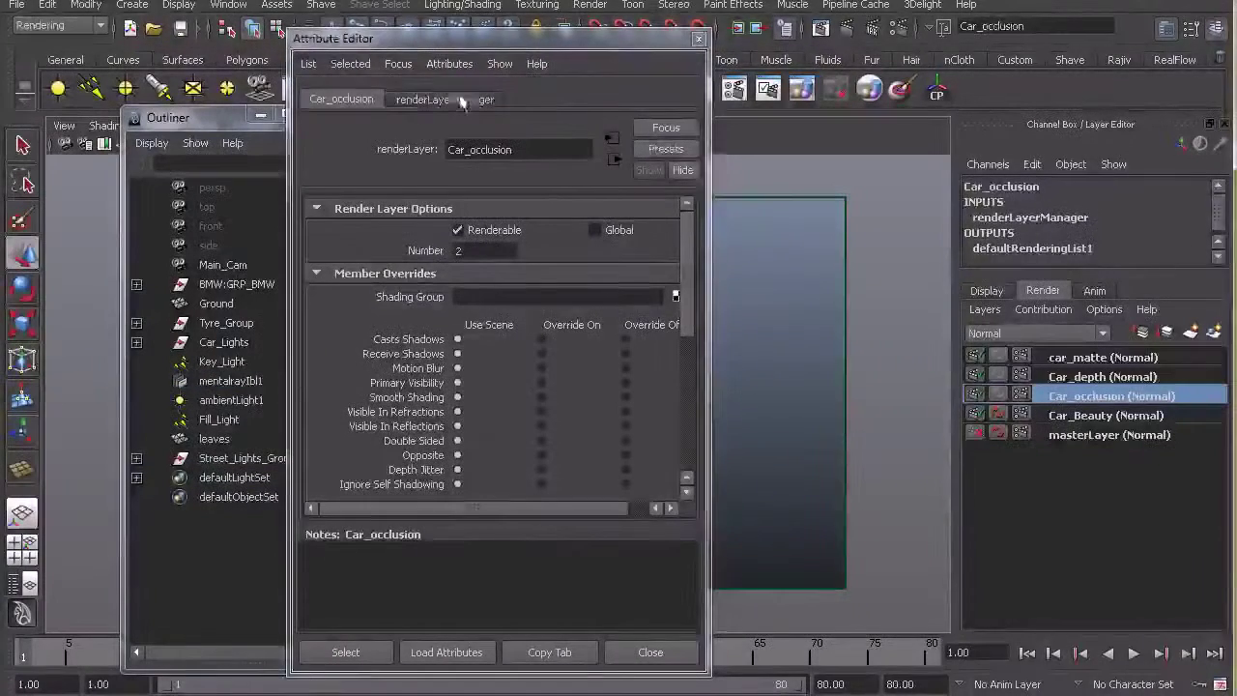
left_click(665, 149)
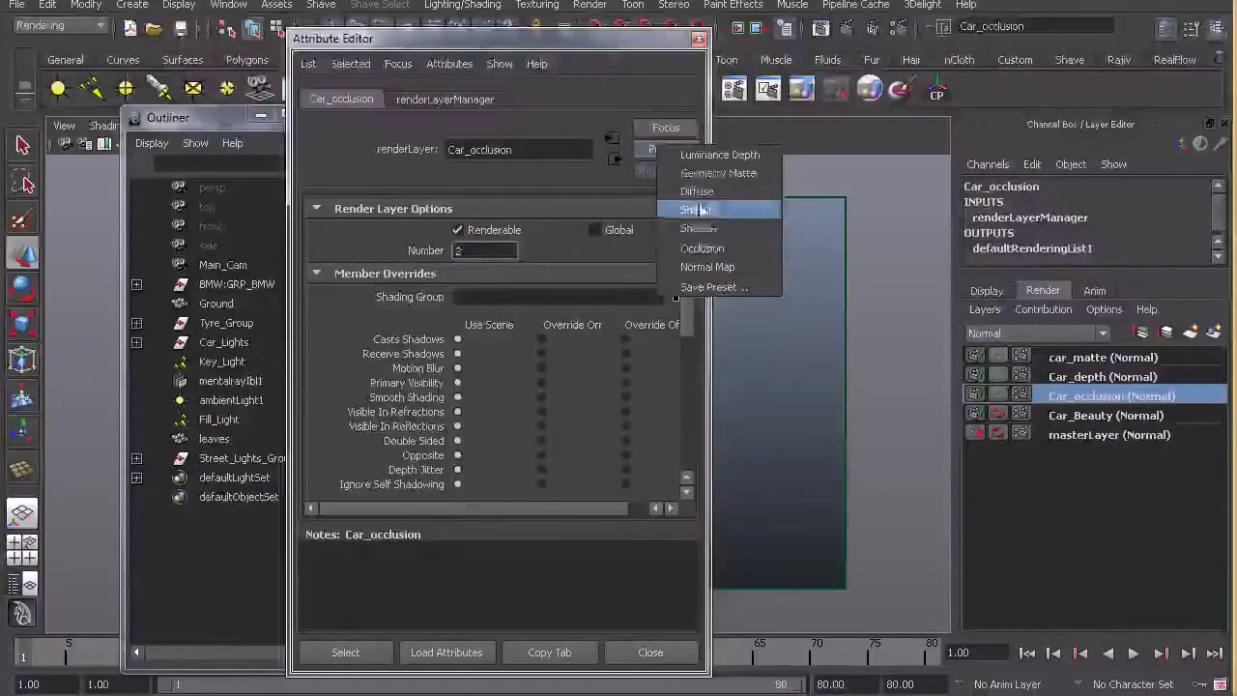
left_click(703, 249)
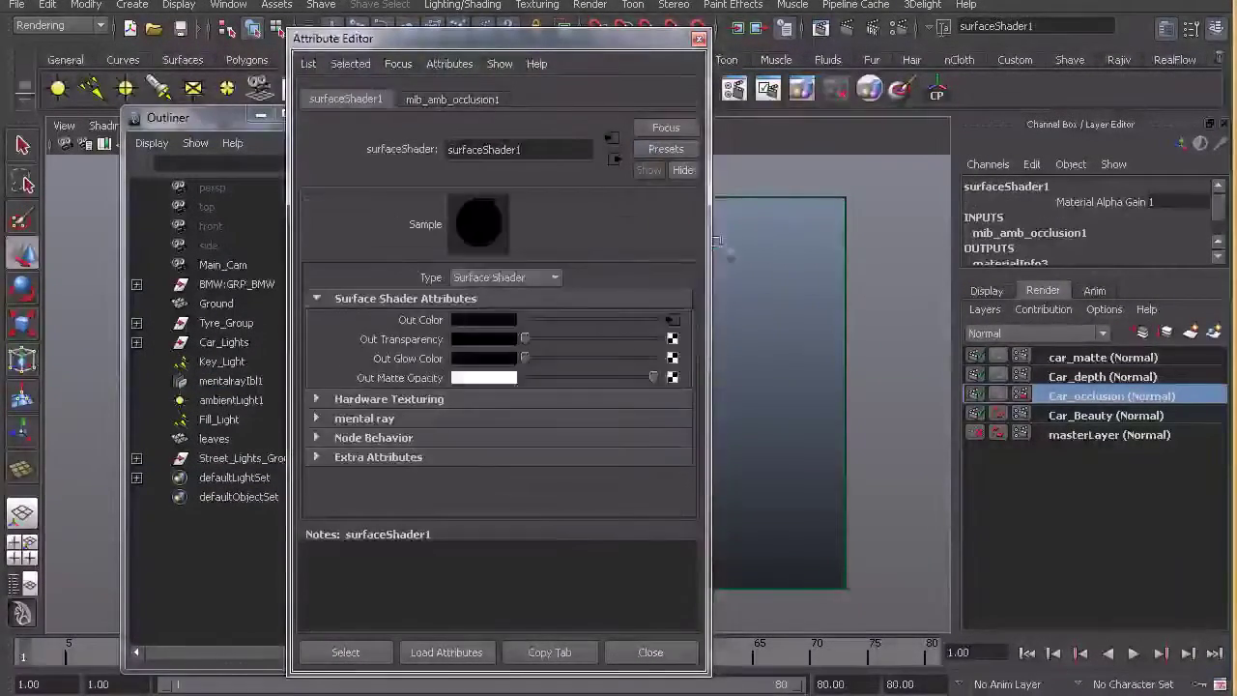
Set the Samples of mib_amb_occlusion1 to 64 and its Max Distance to 50
left_click(667, 321)
double_click(483, 300)
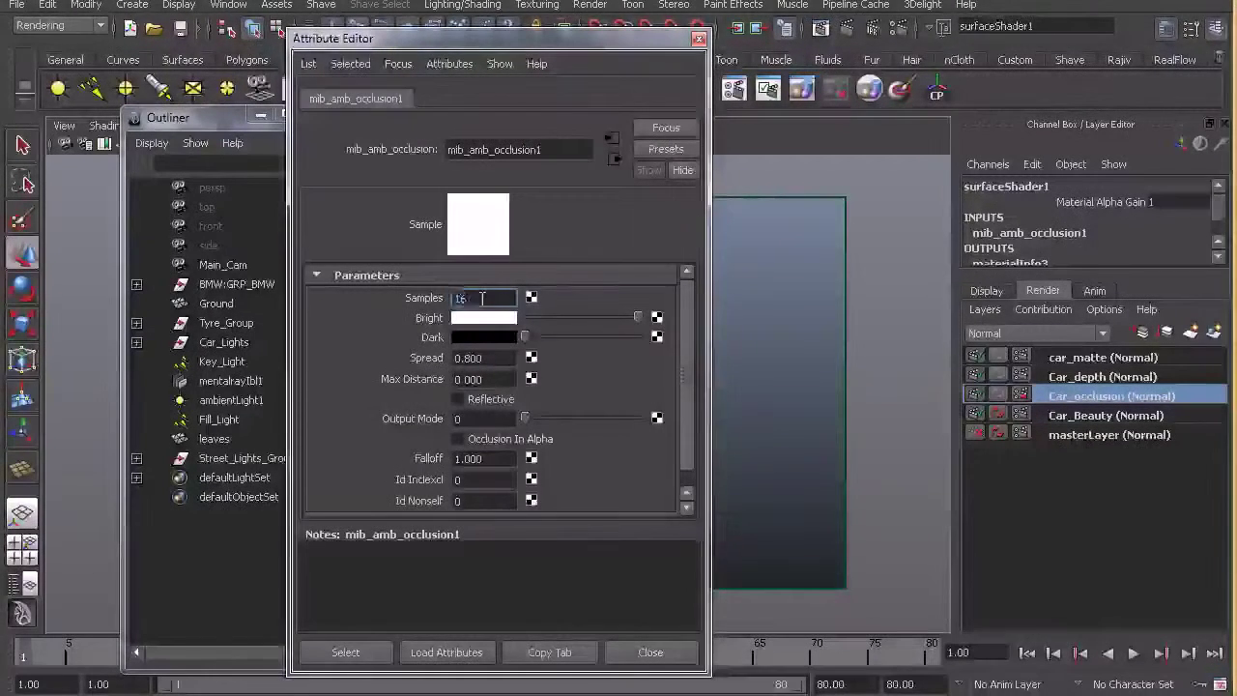
type("64")
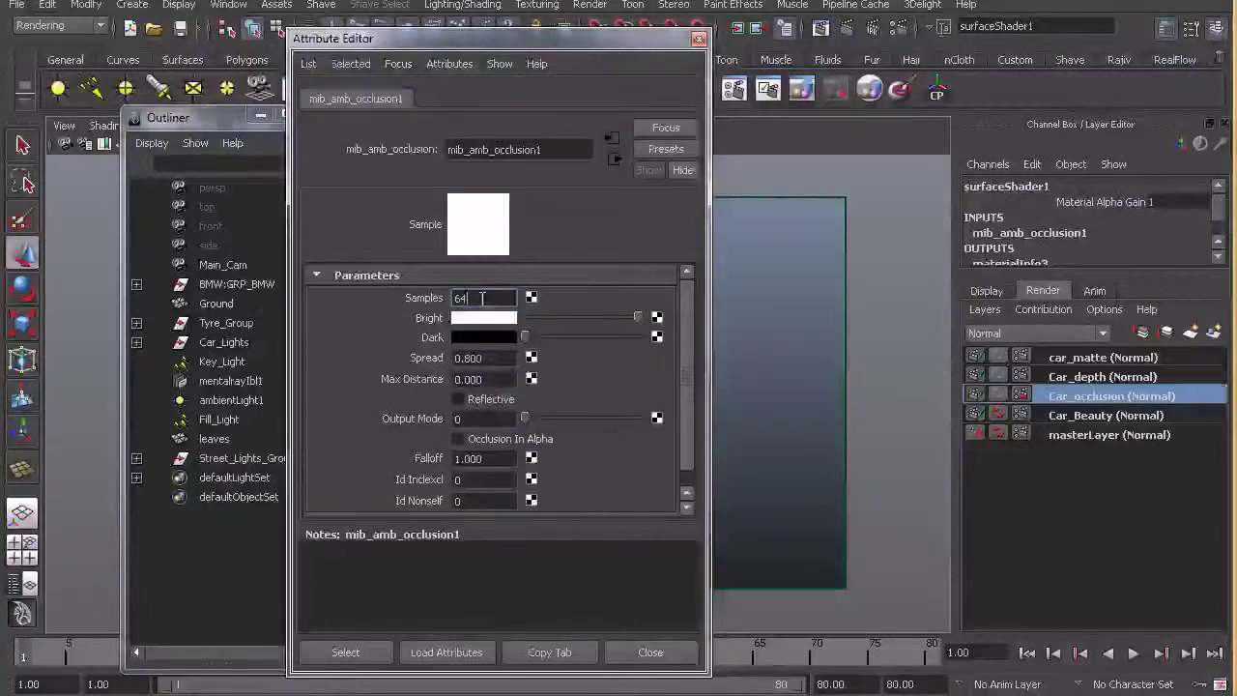
key("Return")
left_click(503, 380)
type("50.000")
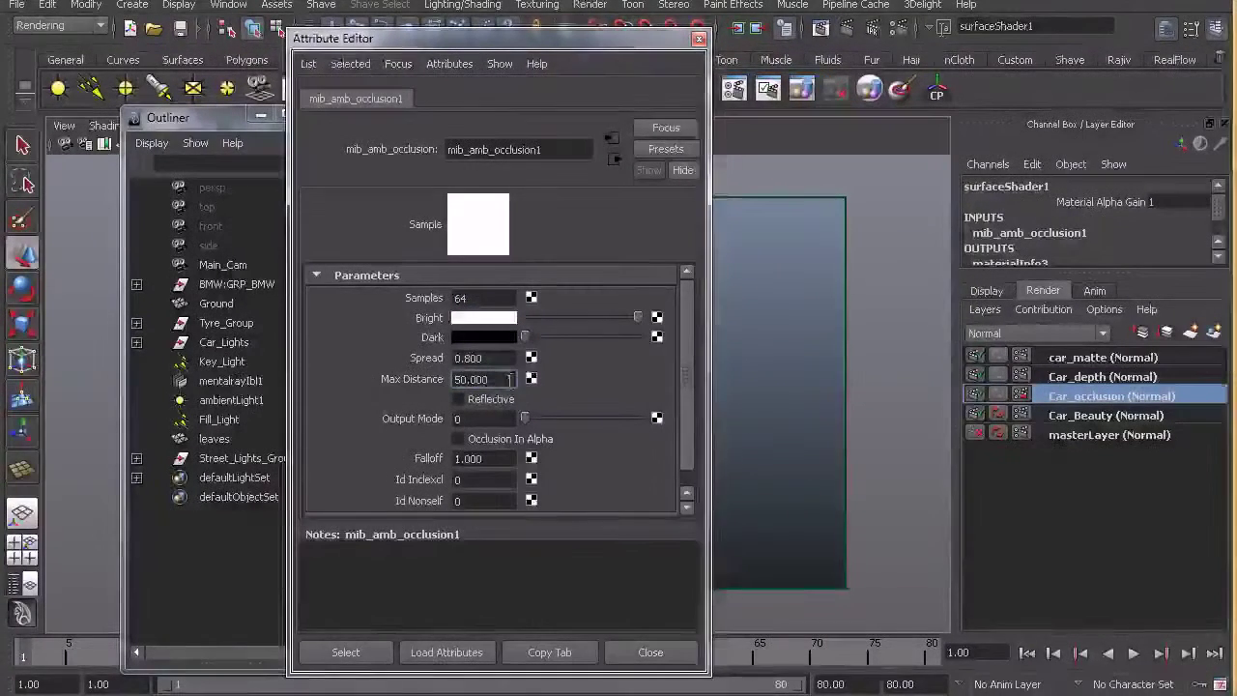
left_click(699, 40)
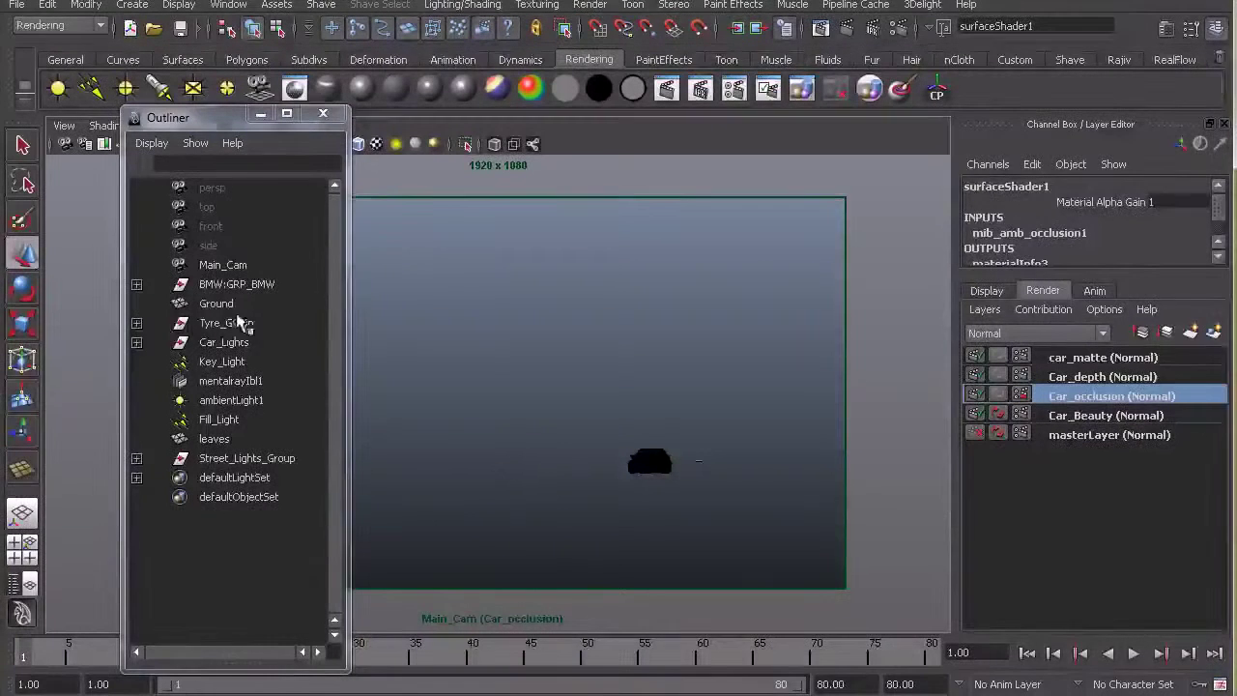
Add the Ground object to the Car_occlusion render layer
left_click(211, 304)
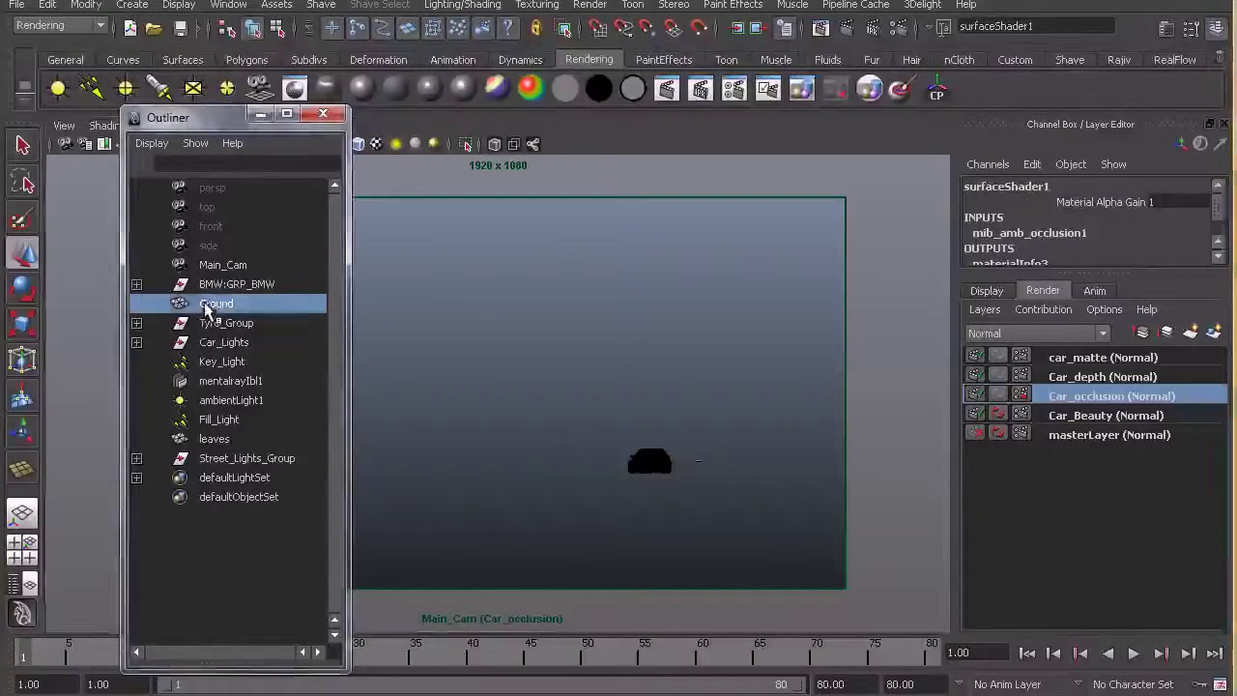
right_click(1145, 396)
left_click(1177, 424)
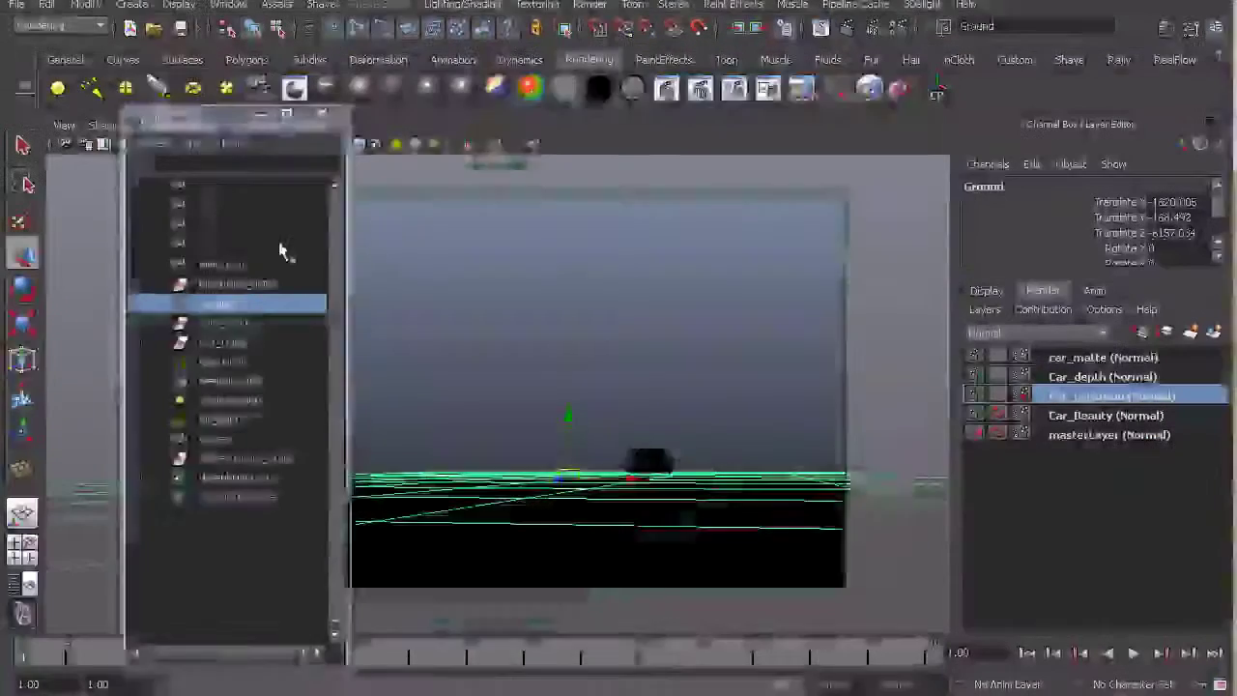
Turn off Primary Visibility in the Render Stats of mentalrayIbl1 for the Car_occlusion layer
left_click(787, 28)
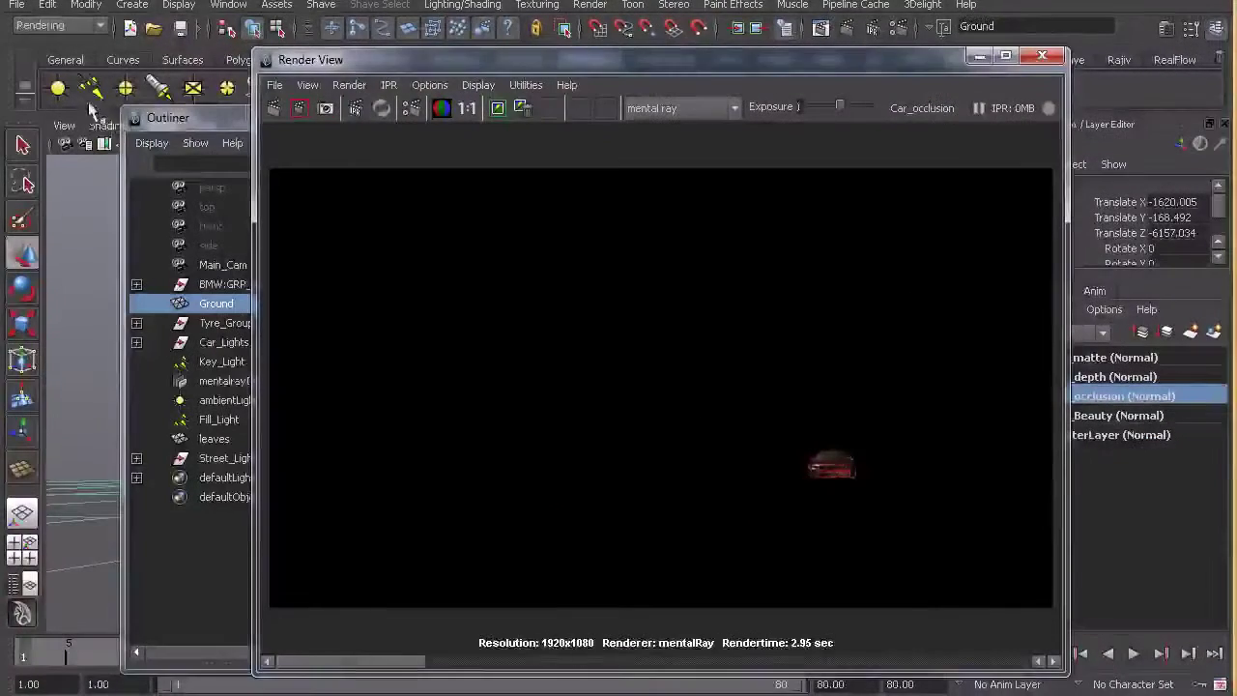
left_click(212, 382)
key("ctrl+a")
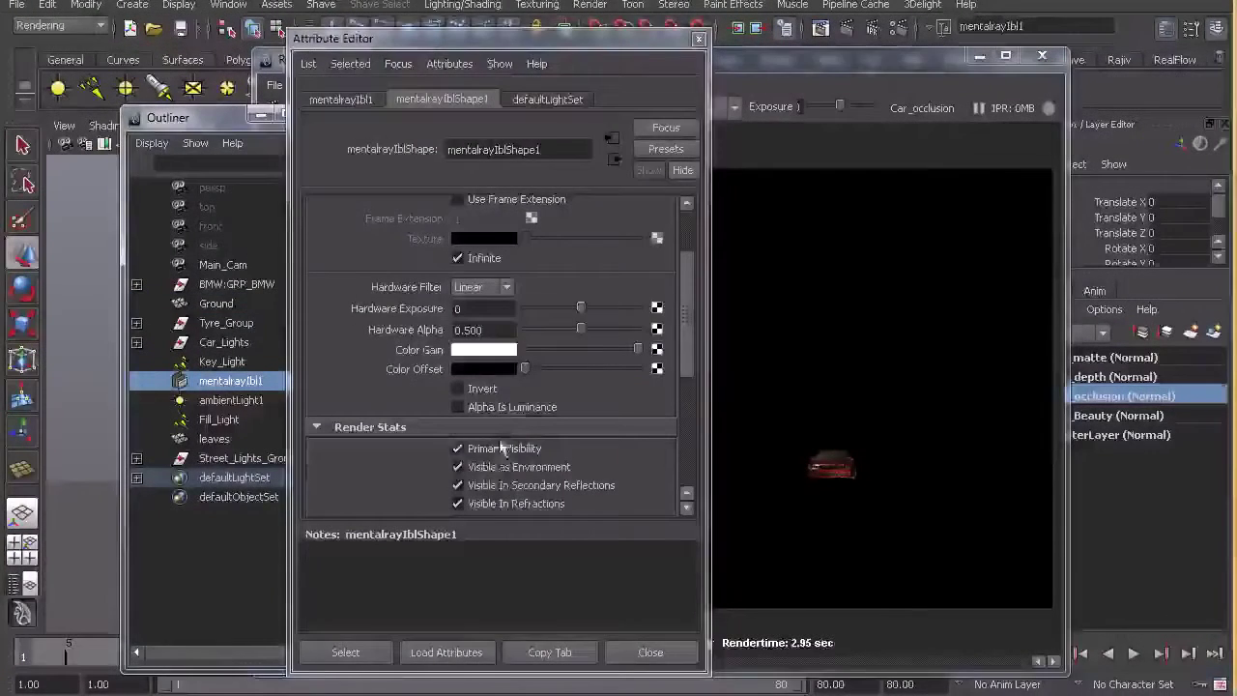
left_click(494, 451)
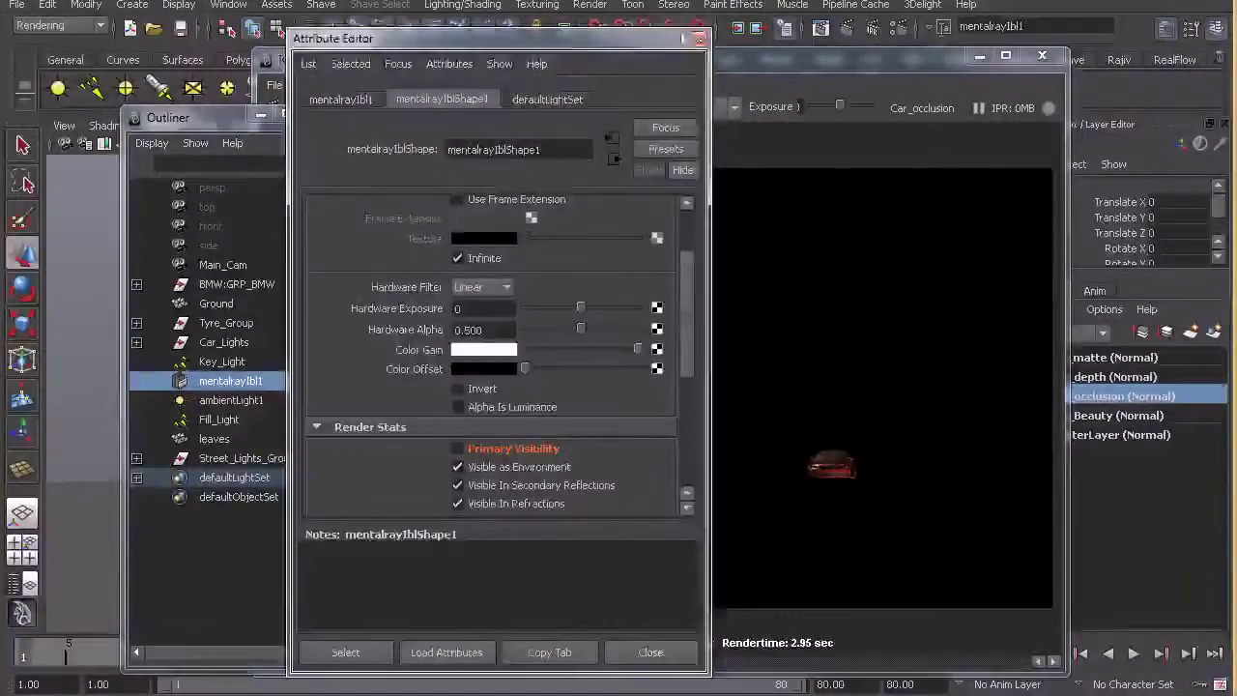
left_click(698, 39)
Render the Car_occlusion layer with mental ray to check the ambient occlusion on the car
left_click(311, 61)
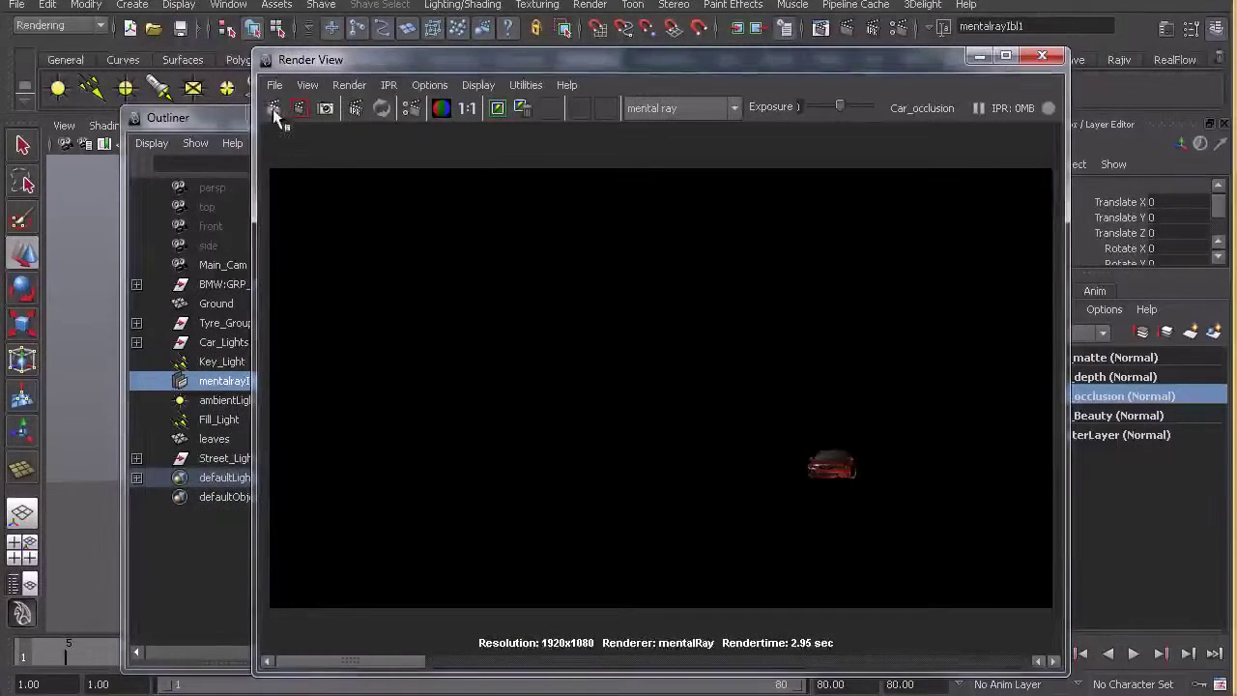
left_click(273, 108)
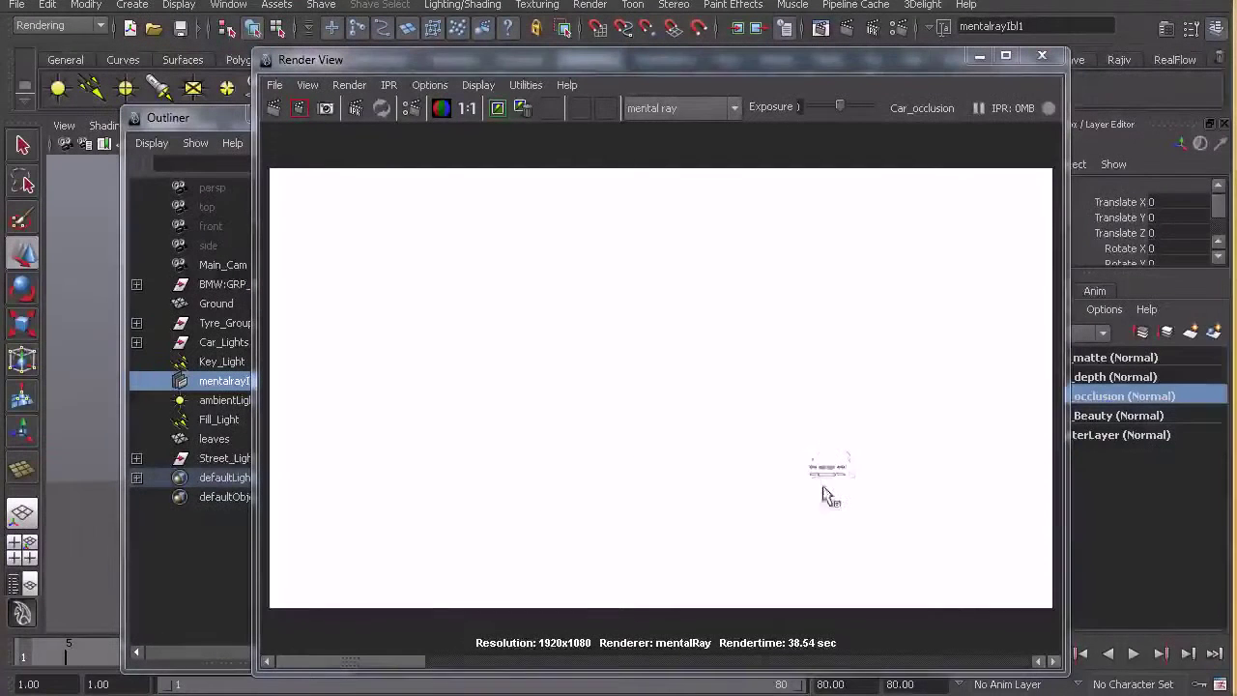
left_click_drag(666, 70, 773, 74)
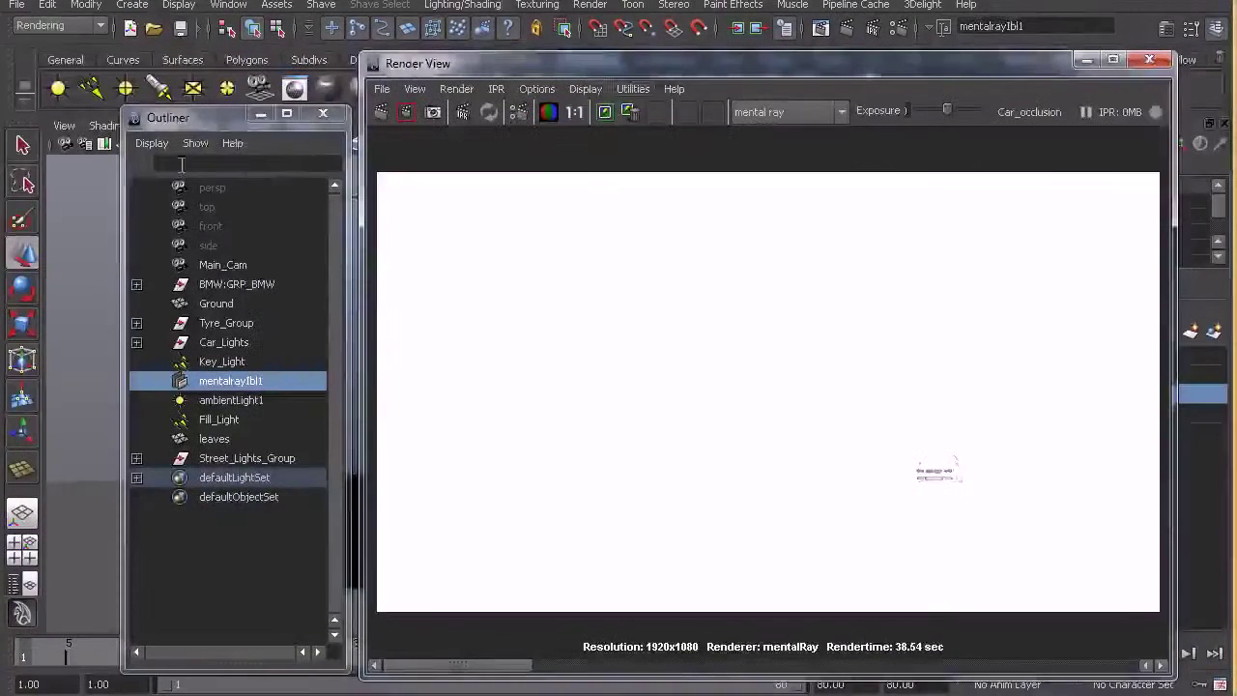
Clear the Outliner and Render View off the viewport and go to frame 62
left_click(210, 118)
left_click(324, 115)
left_click_drag(361, 55, 537, 292)
left_click_drag(649, 309, 623, 119)
left_click_drag(580, 657, 720, 633)
Set Max Distance to 200 in the car's mib_amb_occlusion1 shader and inspect the occlusion render up close
left_click(415, 452)
right_click_drag(426, 408, 440, 658)
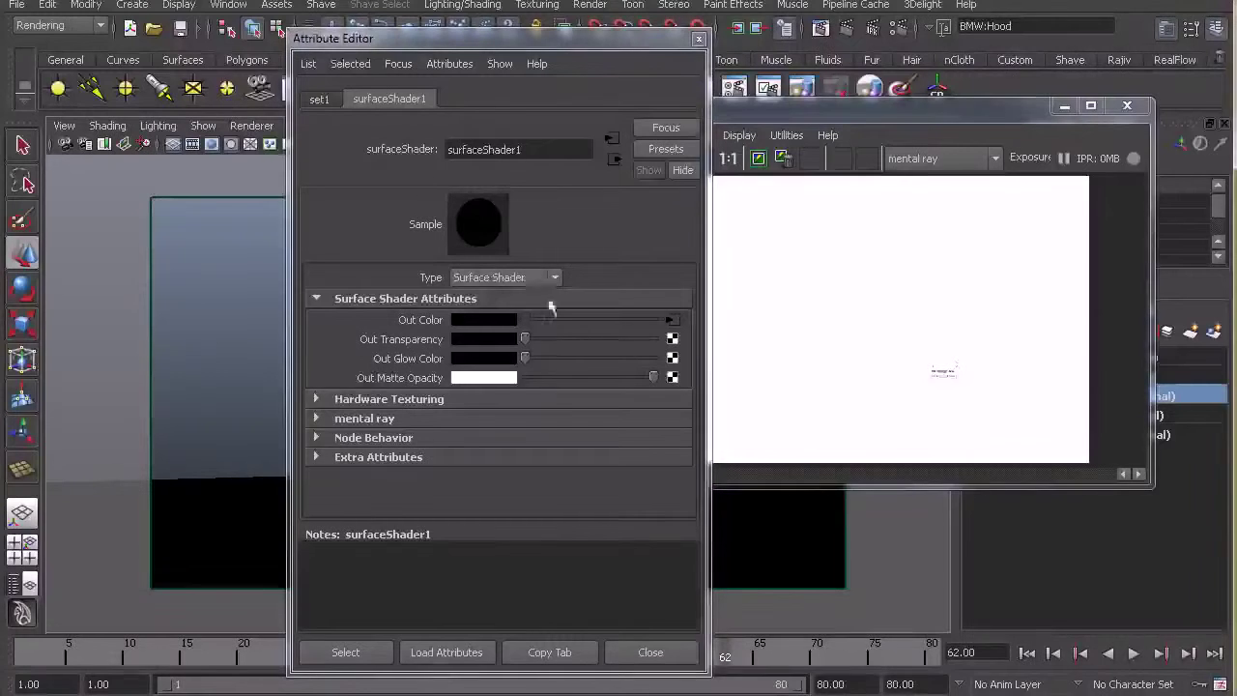
left_click(672, 319)
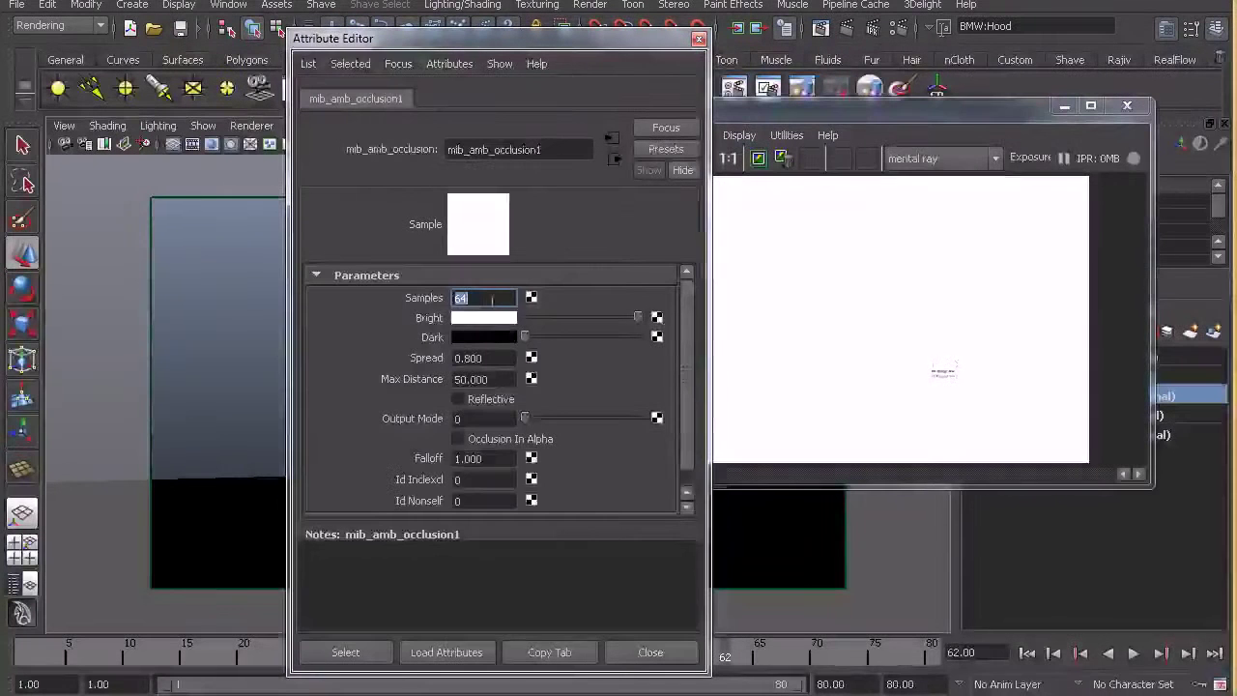
left_click(501, 378)
type("200")
left_click(828, 343)
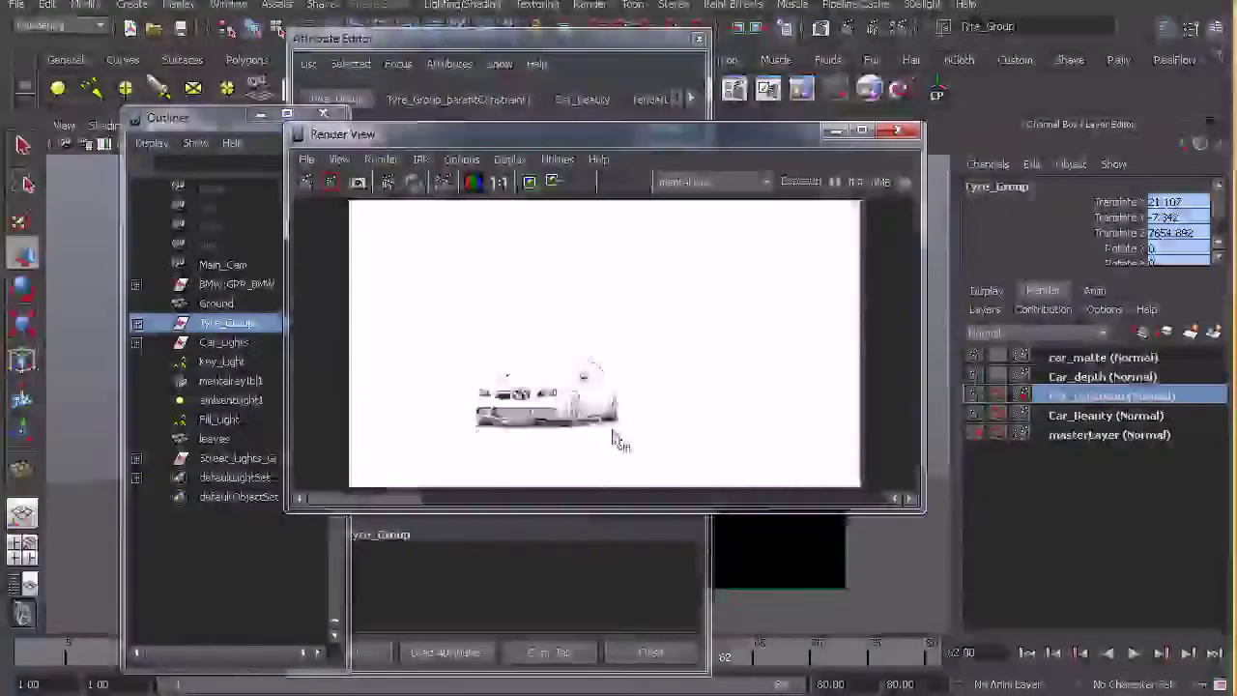
scroll(613, 432, "up", 5)
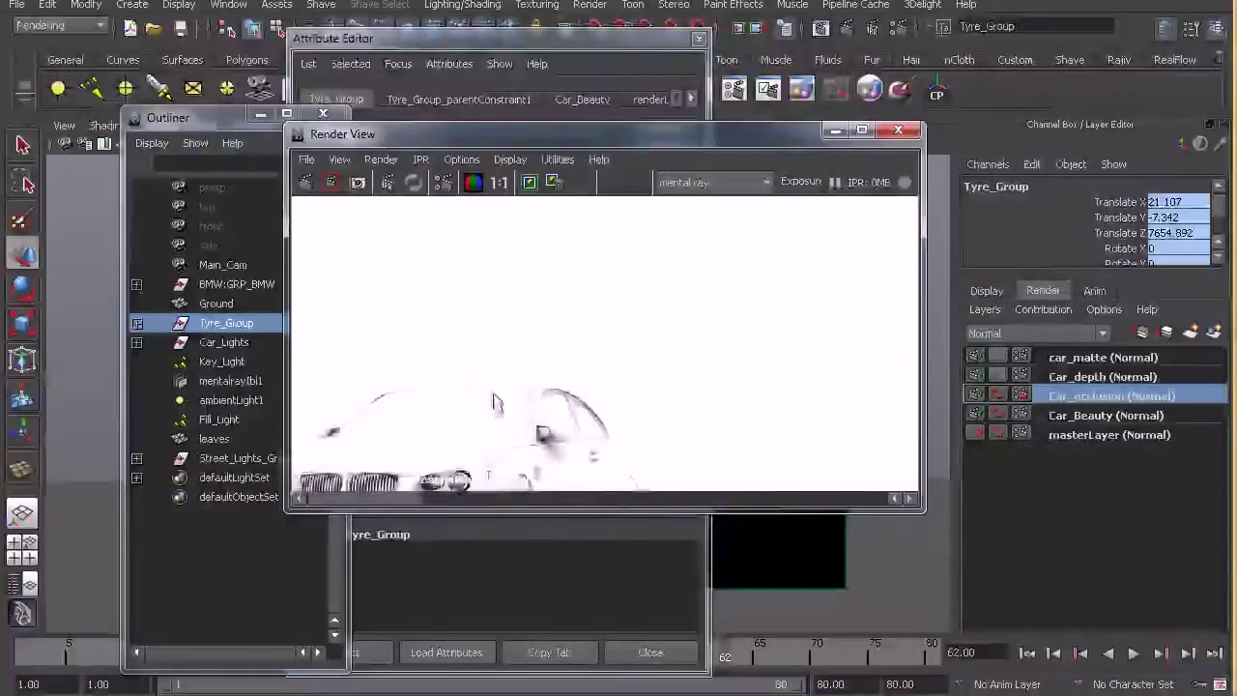
scroll(490, 407, "down", 5)
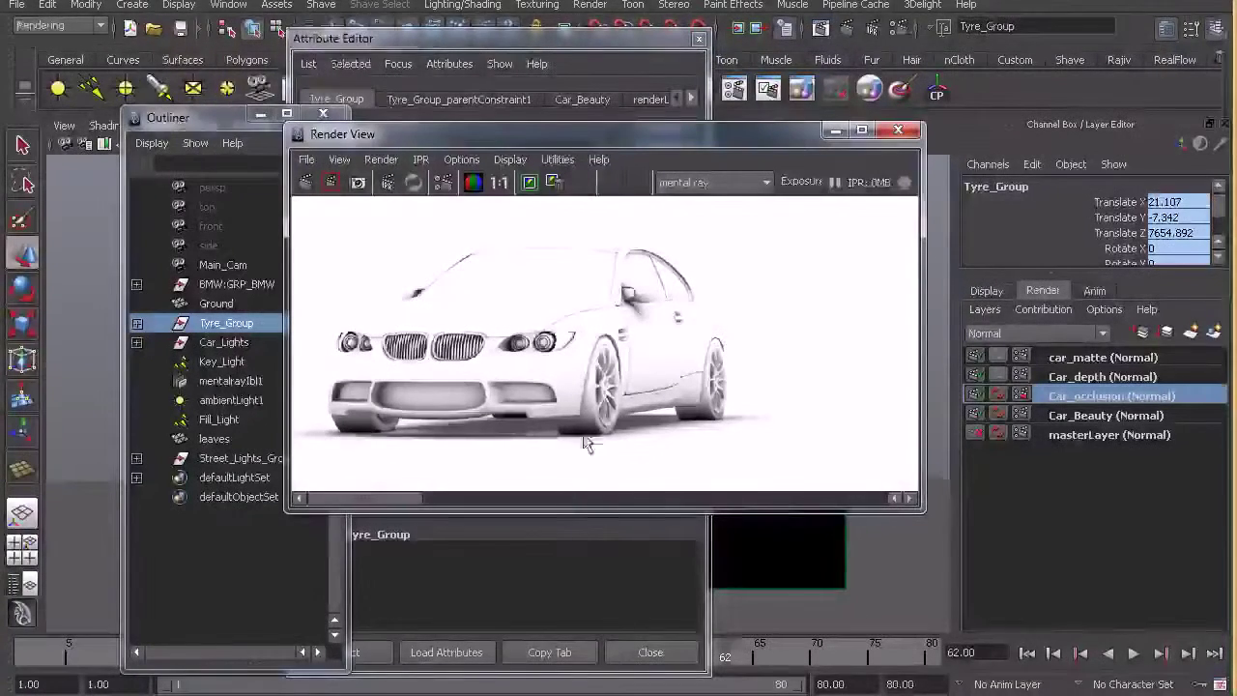
scroll(592, 343, "down", 4)
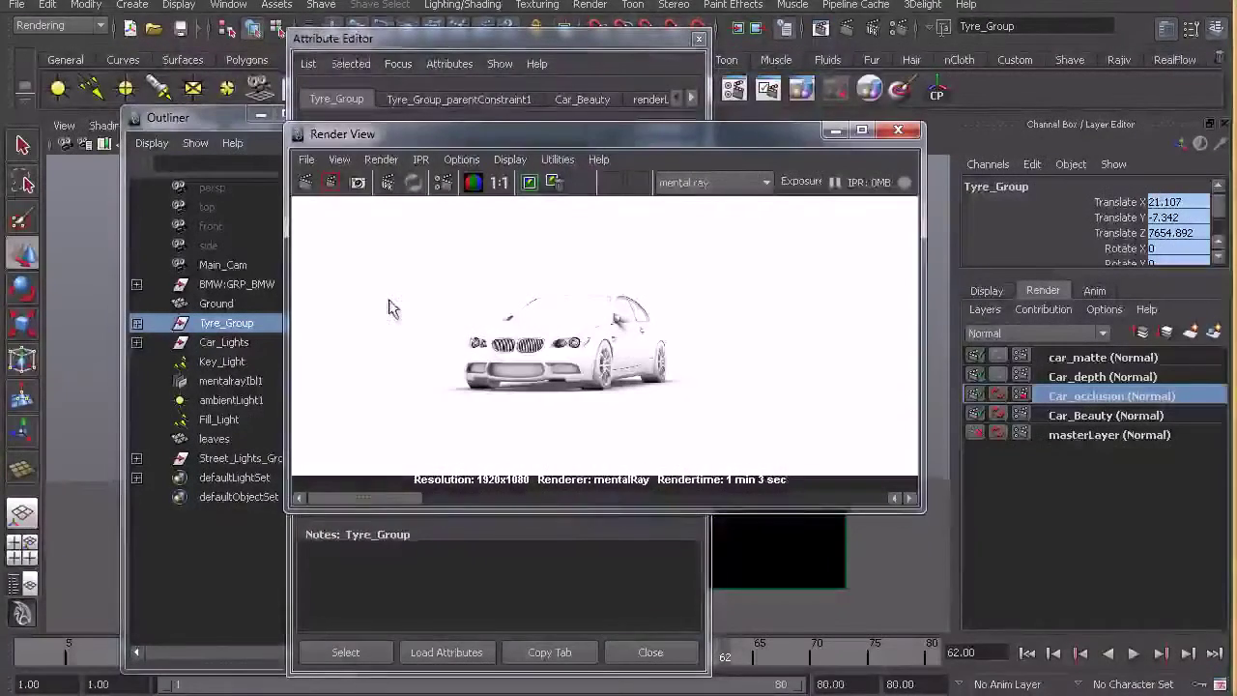
Set Max Distance to 300 in mib_amb_occlusion1, reached through the Ground's material
left_click_drag(491, 40, 646, 14)
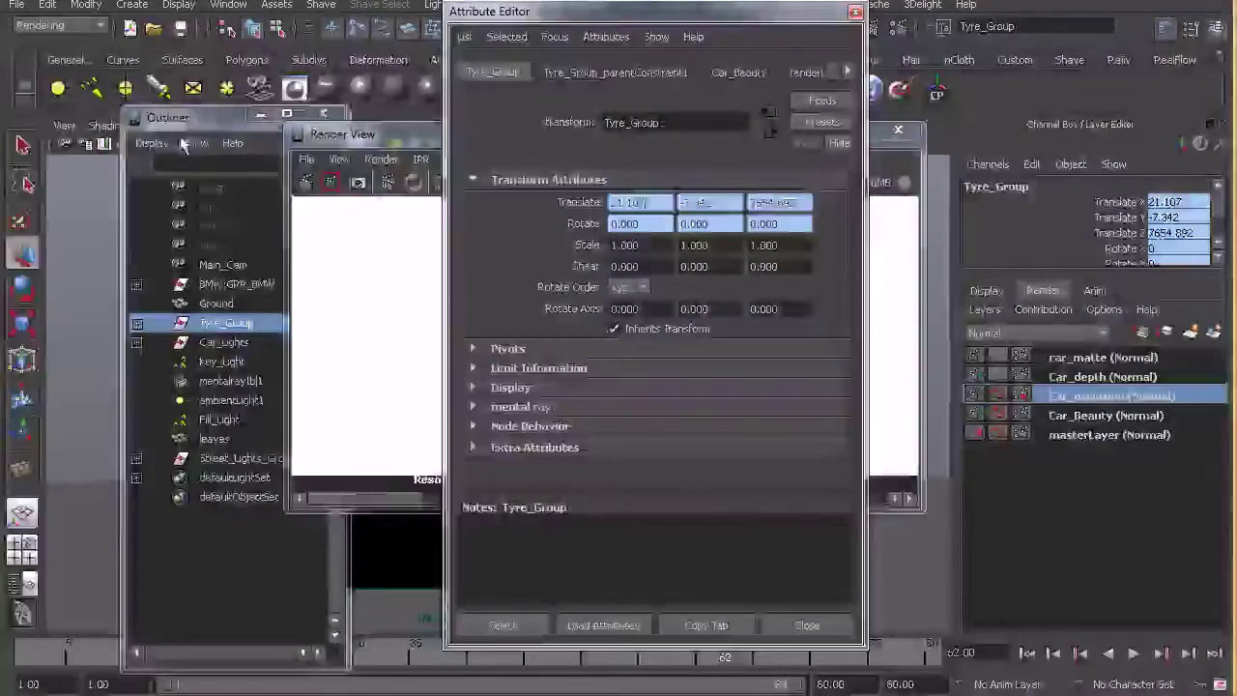
left_click_drag(201, 120, 53, 111)
left_click(175, 104)
left_click(249, 486)
right_click_drag(190, 471, 215, 695)
left_click(828, 294)
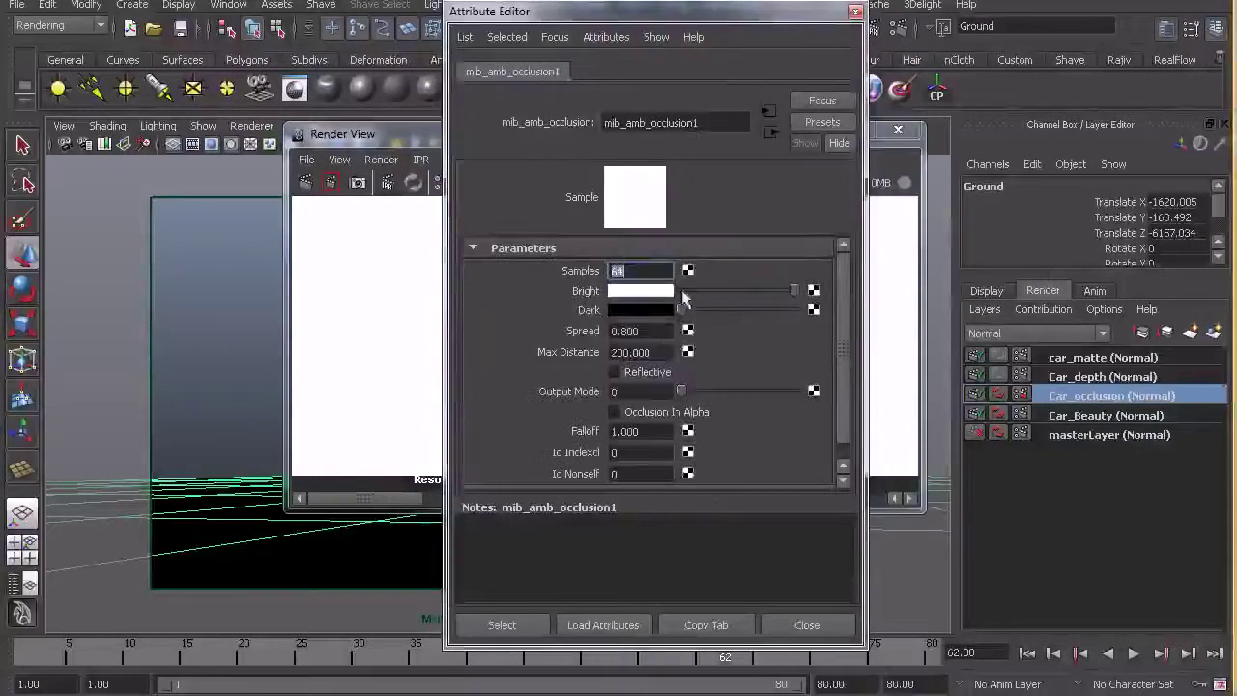
left_click(651, 352)
type("300")
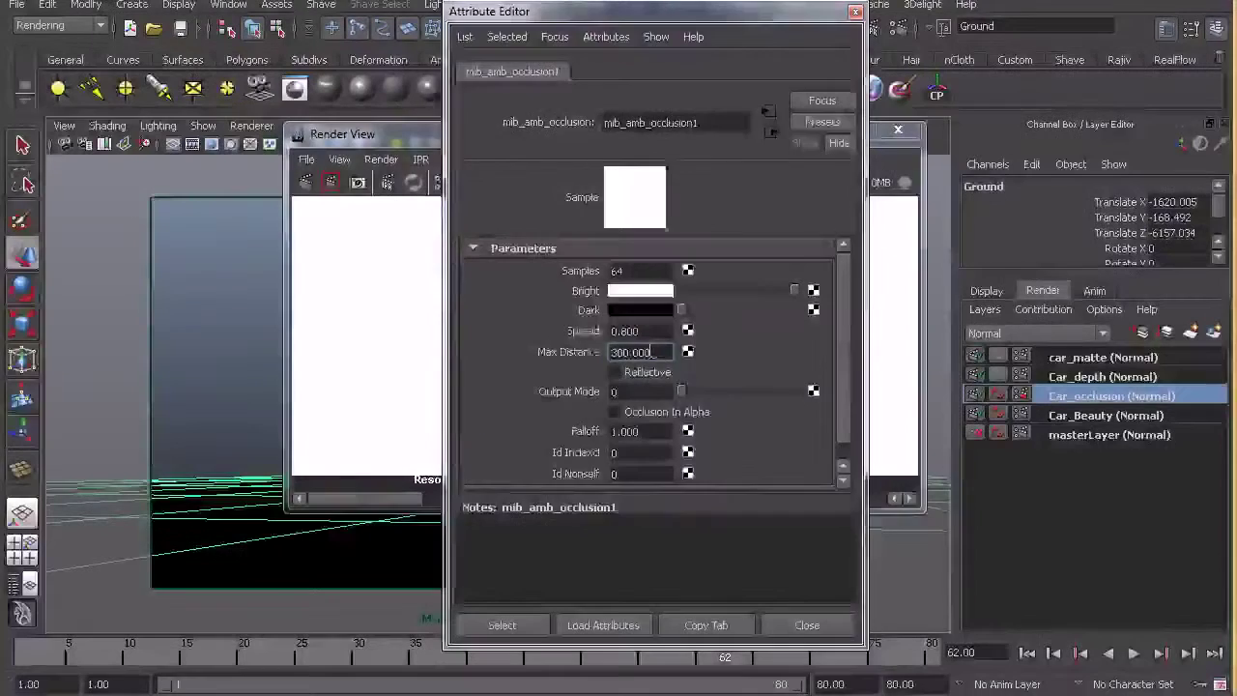
Render a region around the car in the Car_occlusion layer and examine its contact shadows and body shading
left_click(404, 286)
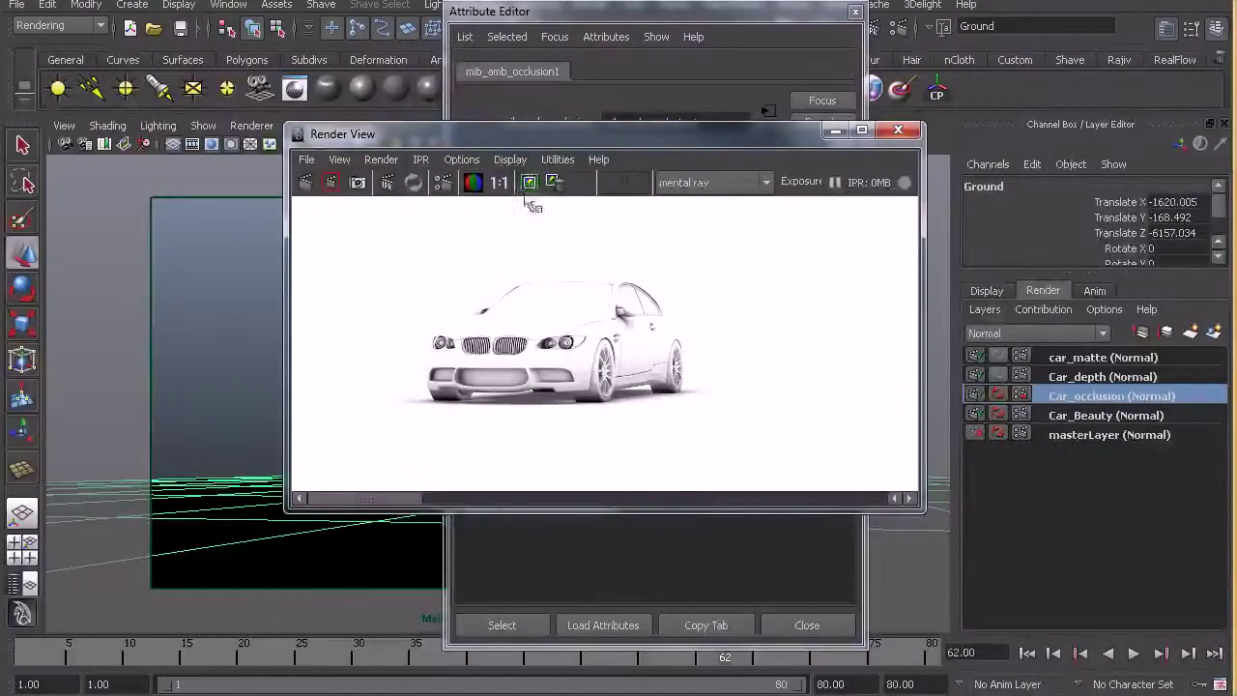
left_click_drag(358, 243, 736, 463)
left_click(330, 182)
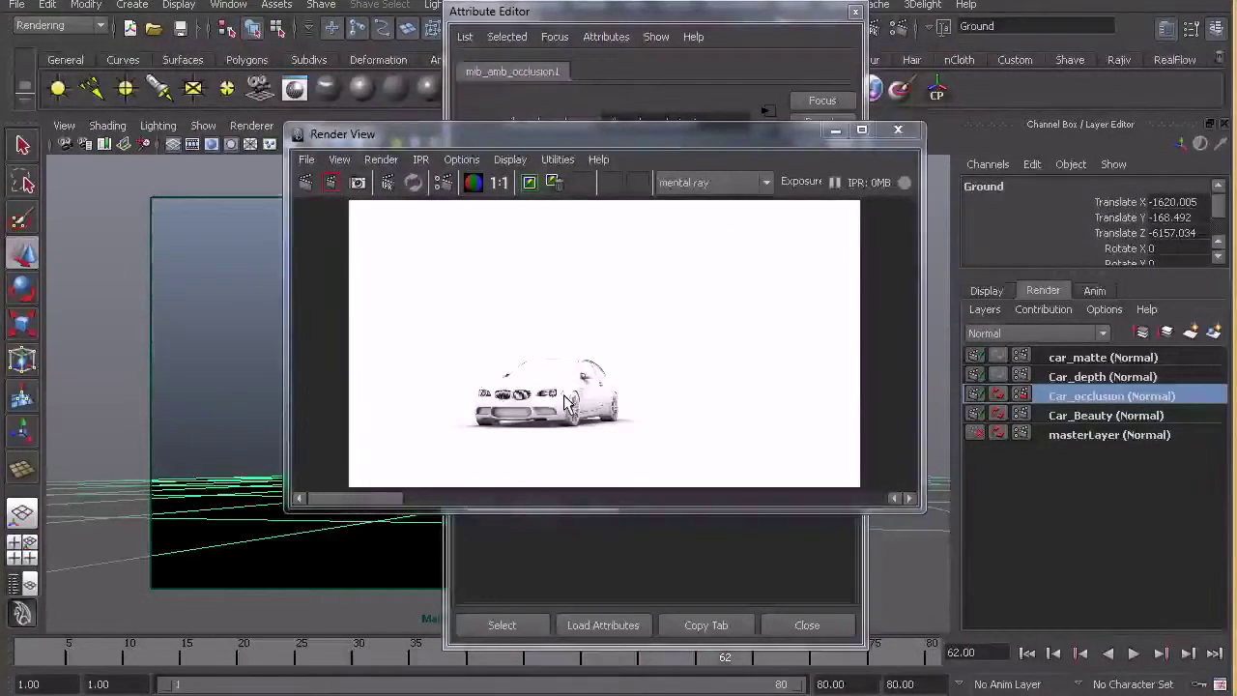
scroll(595, 259, "up", 3)
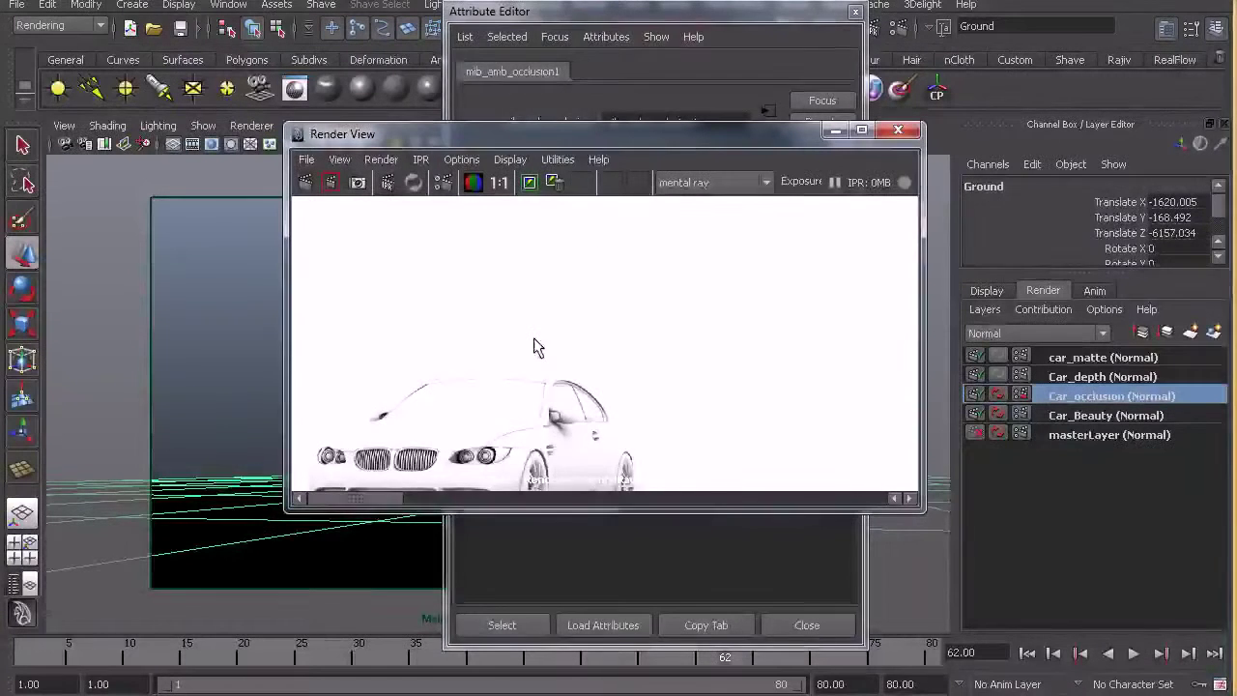
middle_click_drag(525, 378, 583, 282, "alt")
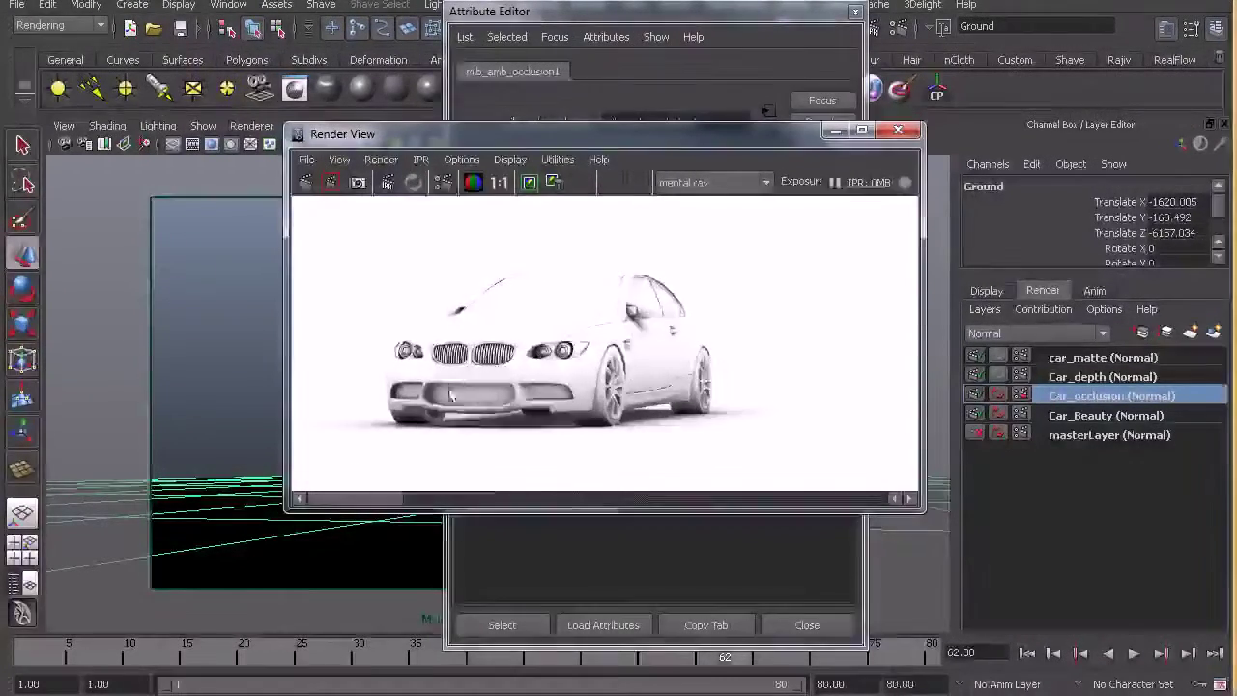
key("f")
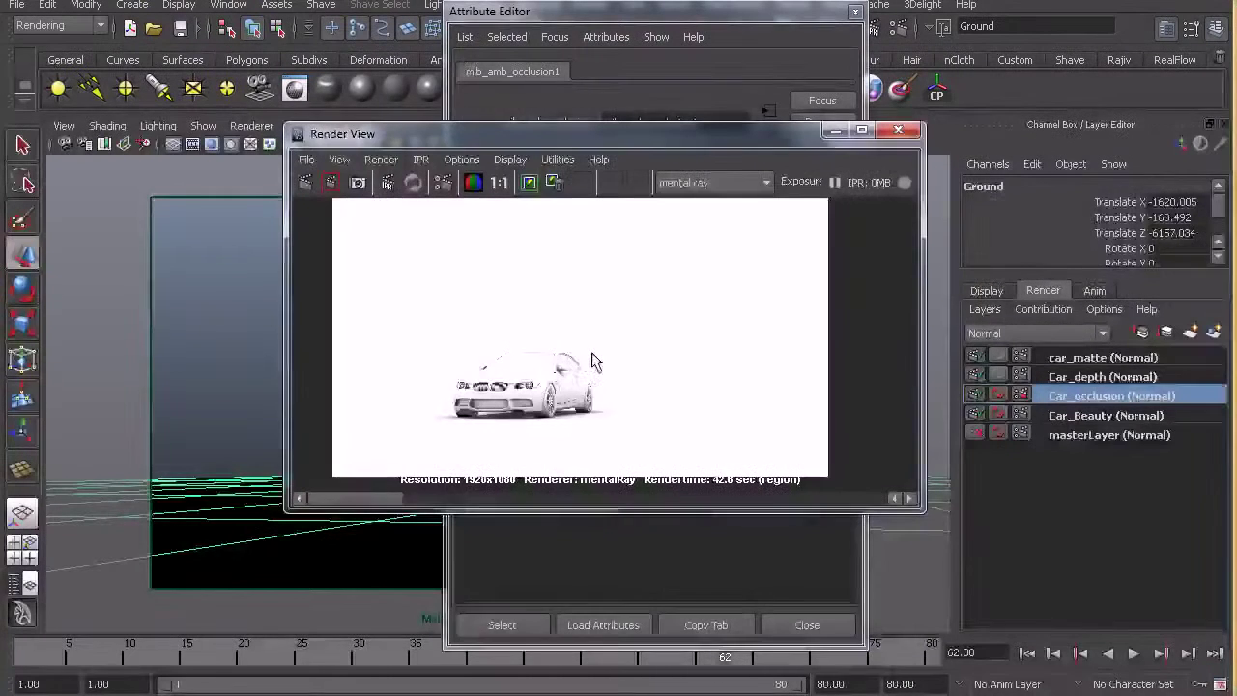
Apply the Luminance Depth preset to the Car_depth render layer
left_click(1068, 378)
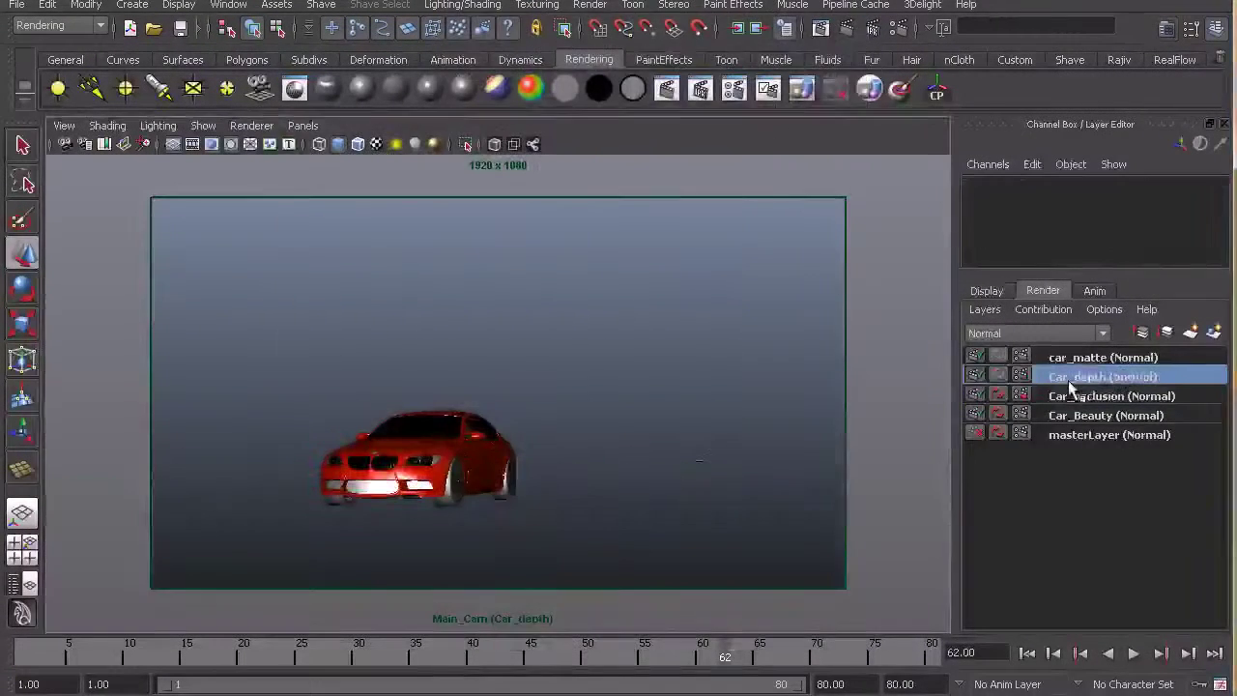
left_click(984, 309)
left_click(1013, 444)
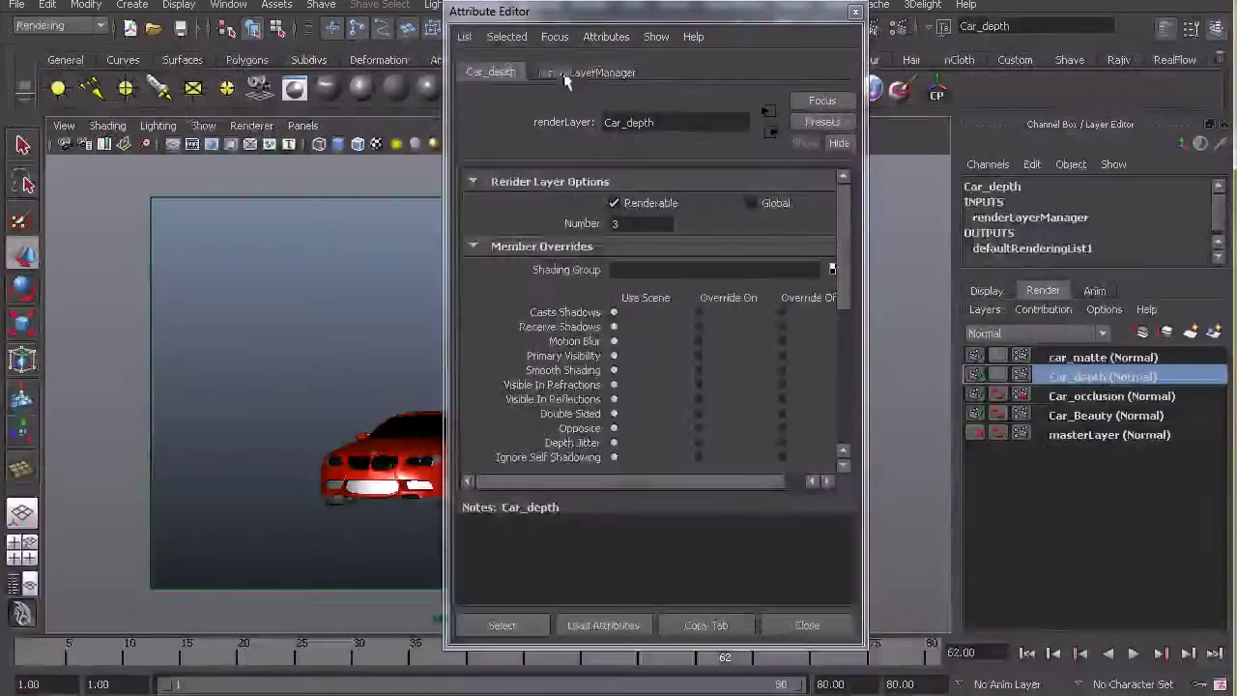
left_click(815, 124)
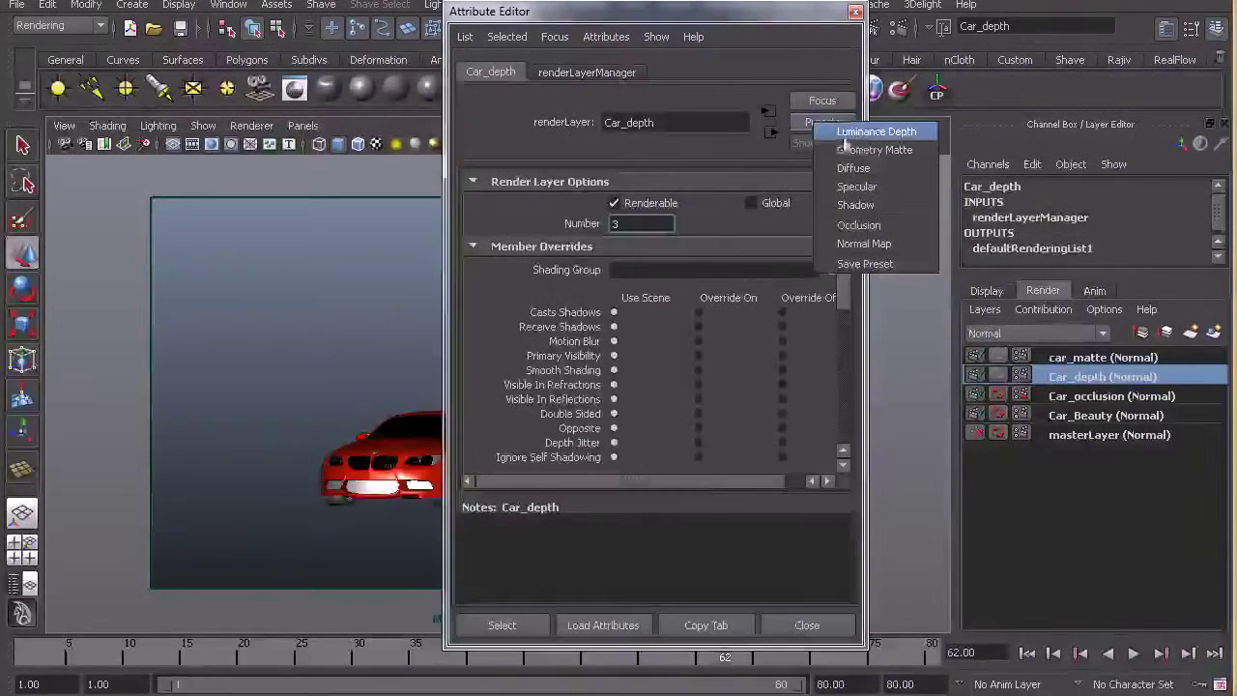
left_click(875, 132)
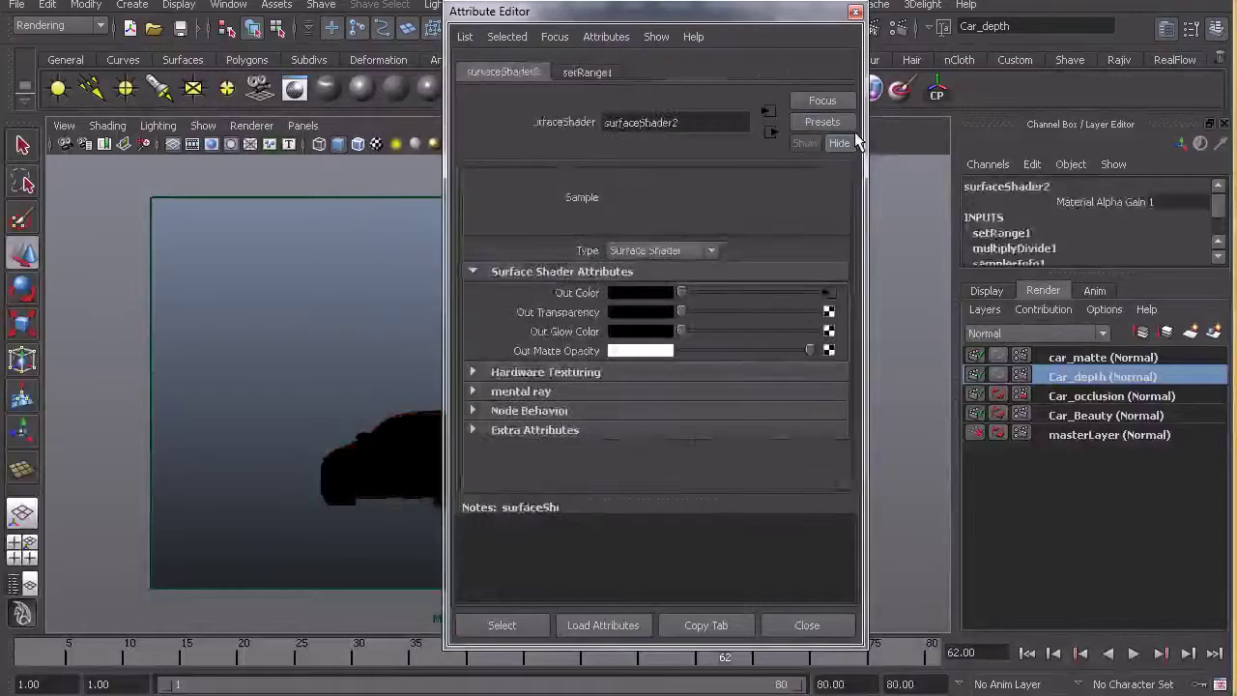
Break the Old Max and Old Min connections in the setRange1 node feeding surfaceShader2's Out Color
left_click(855, 11)
key("ctrl+a")
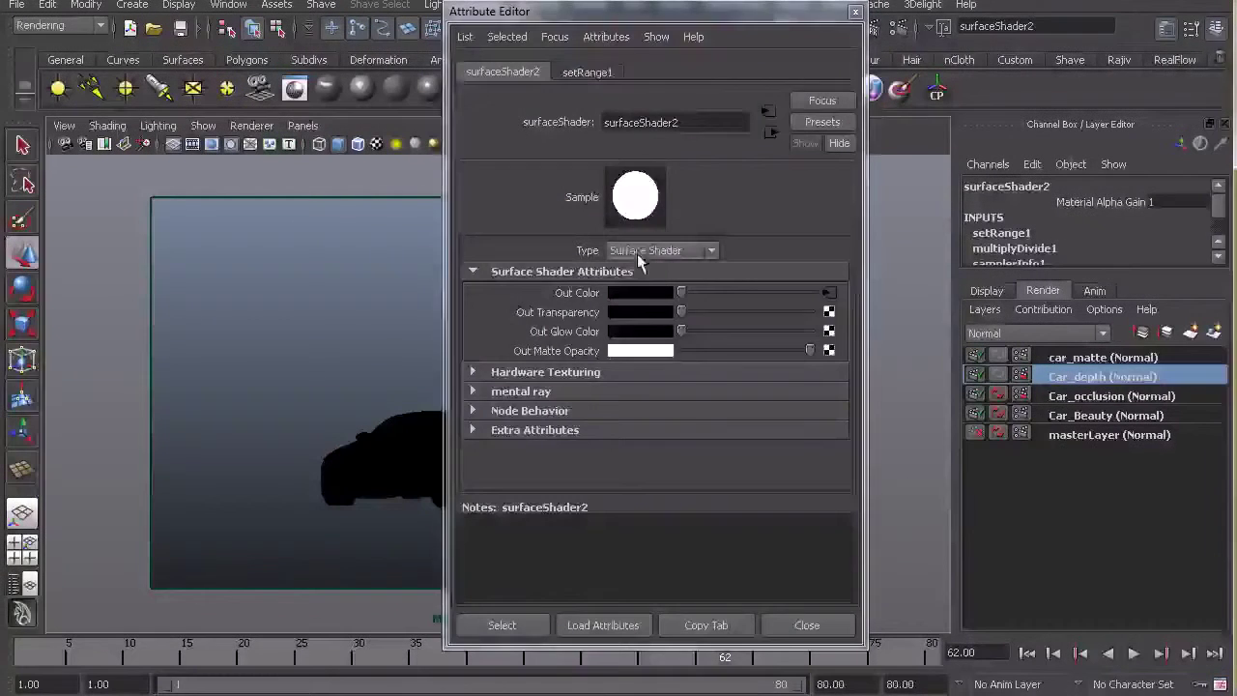
left_click(829, 294)
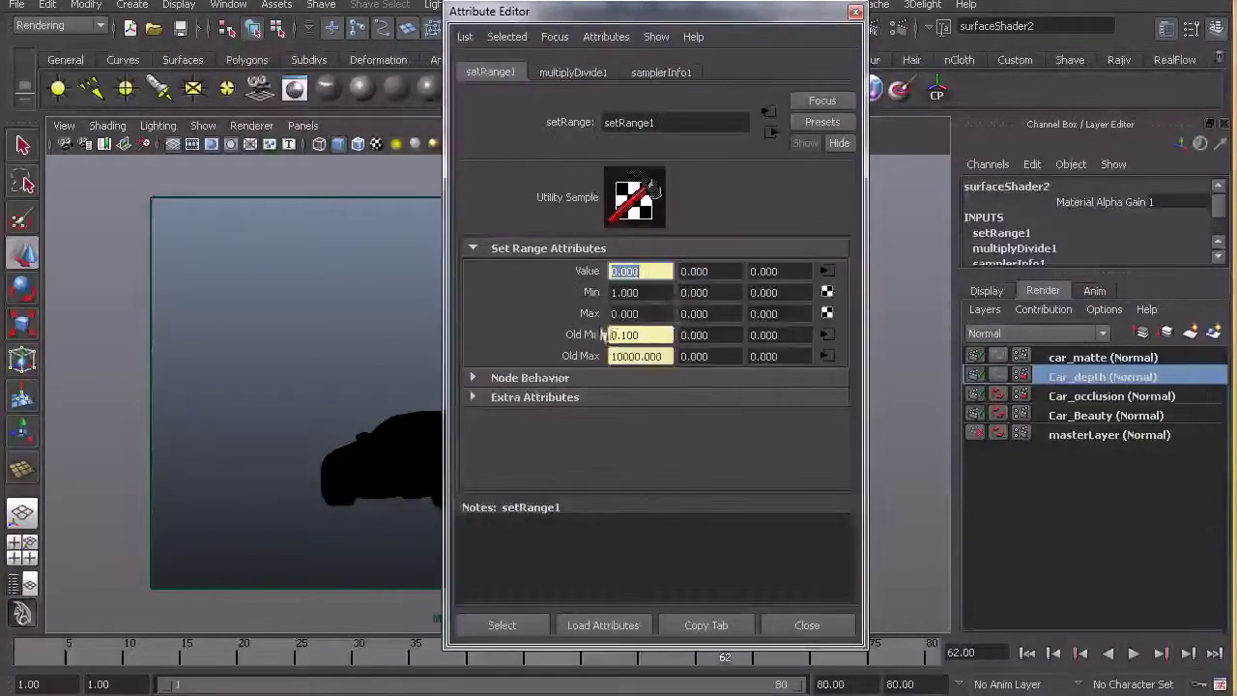
right_click(641, 361)
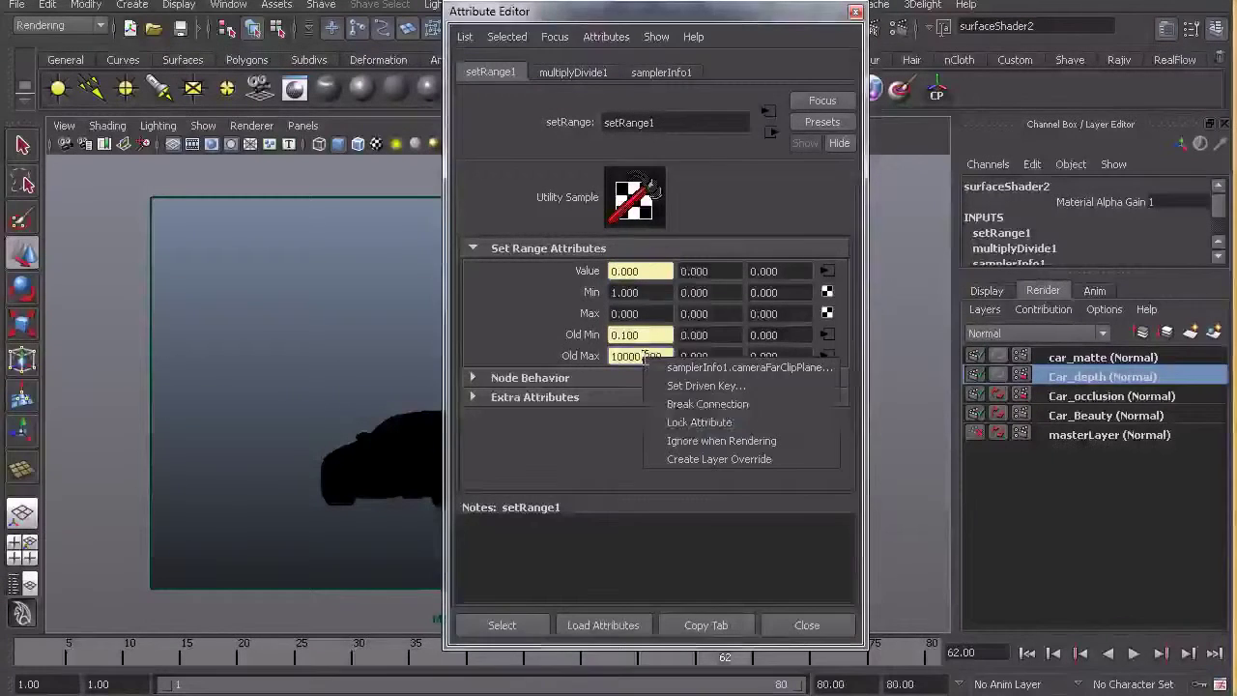
left_click(688, 401)
right_click(615, 334)
left_click(676, 383)
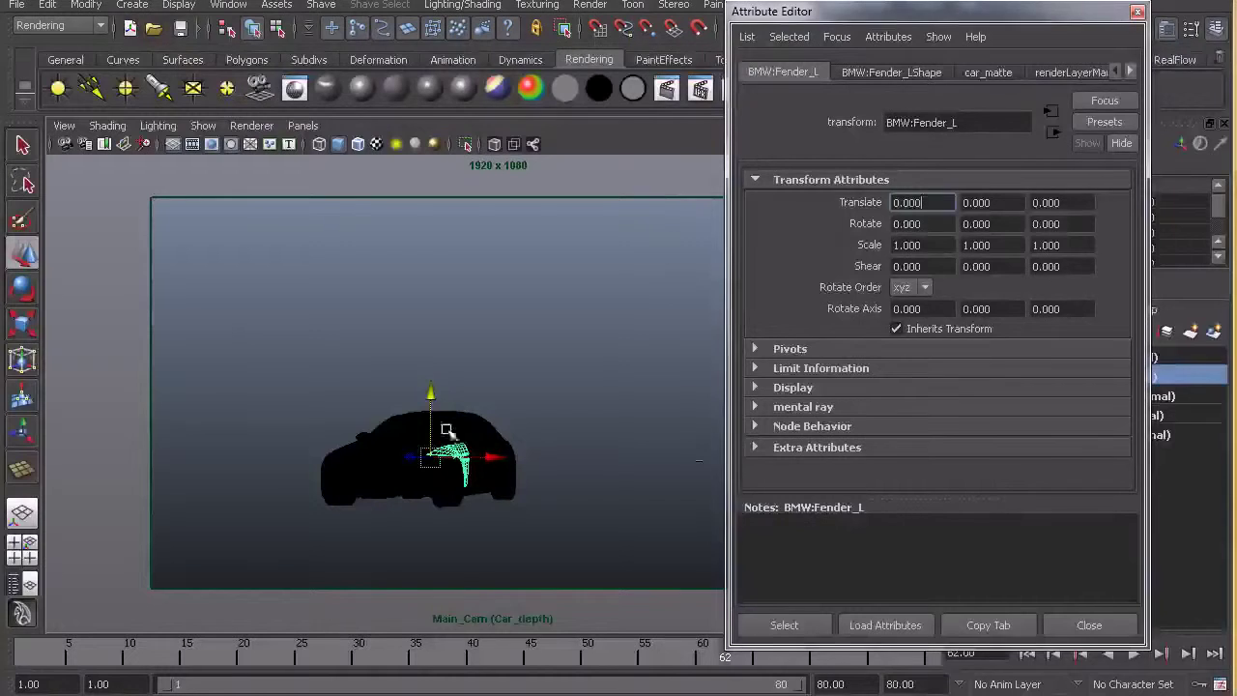
Go to frame 1, turn on the Object Details heads-up display and check the car's distance from the camera
left_click_drag(368, 650, 13, 648)
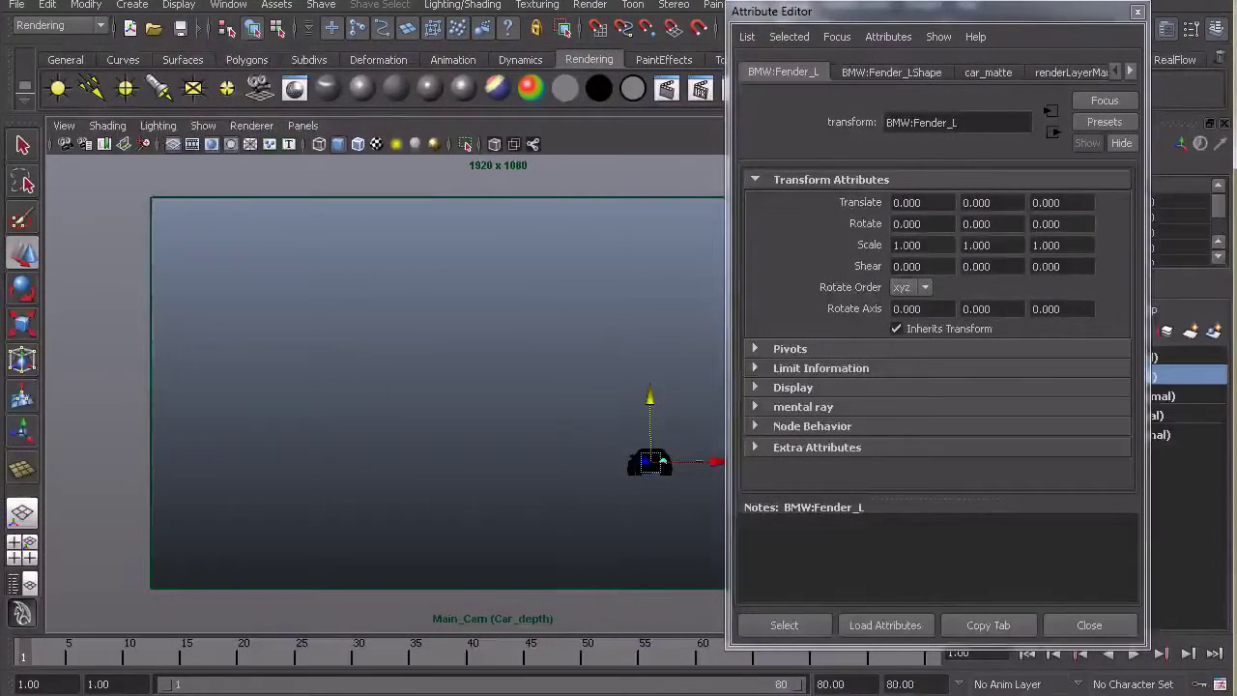
left_click(132, 4)
left_click(179, 4)
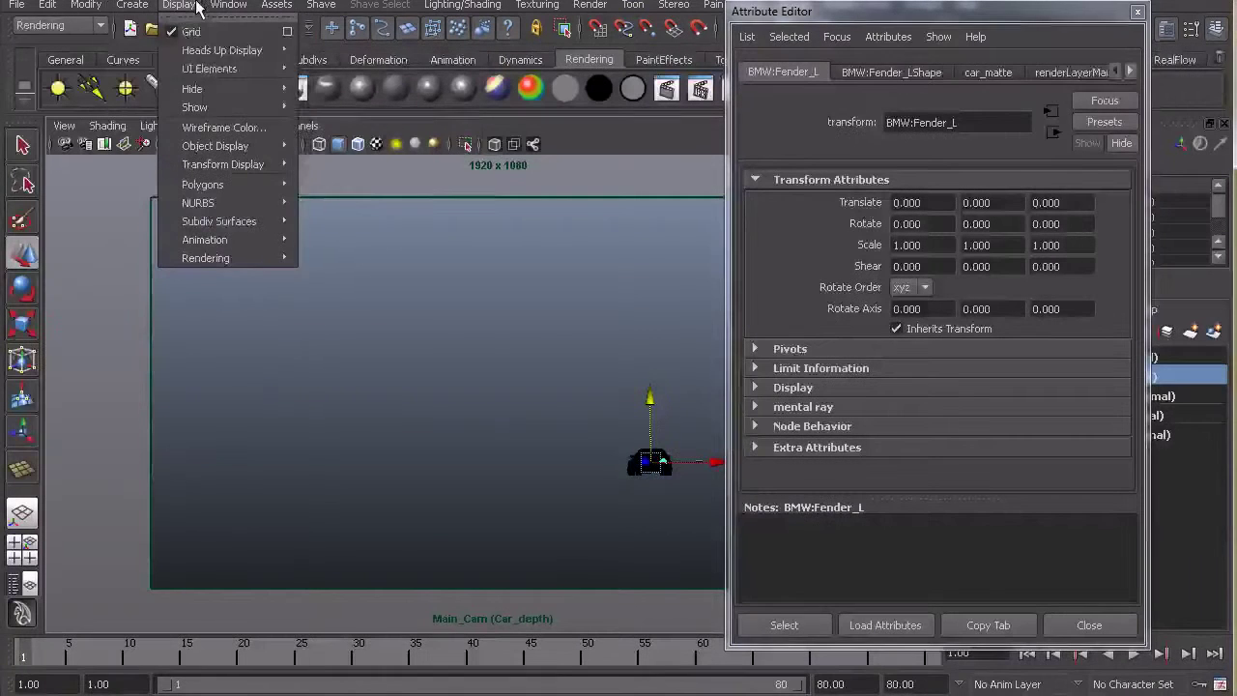
mouse_move(241, 50)
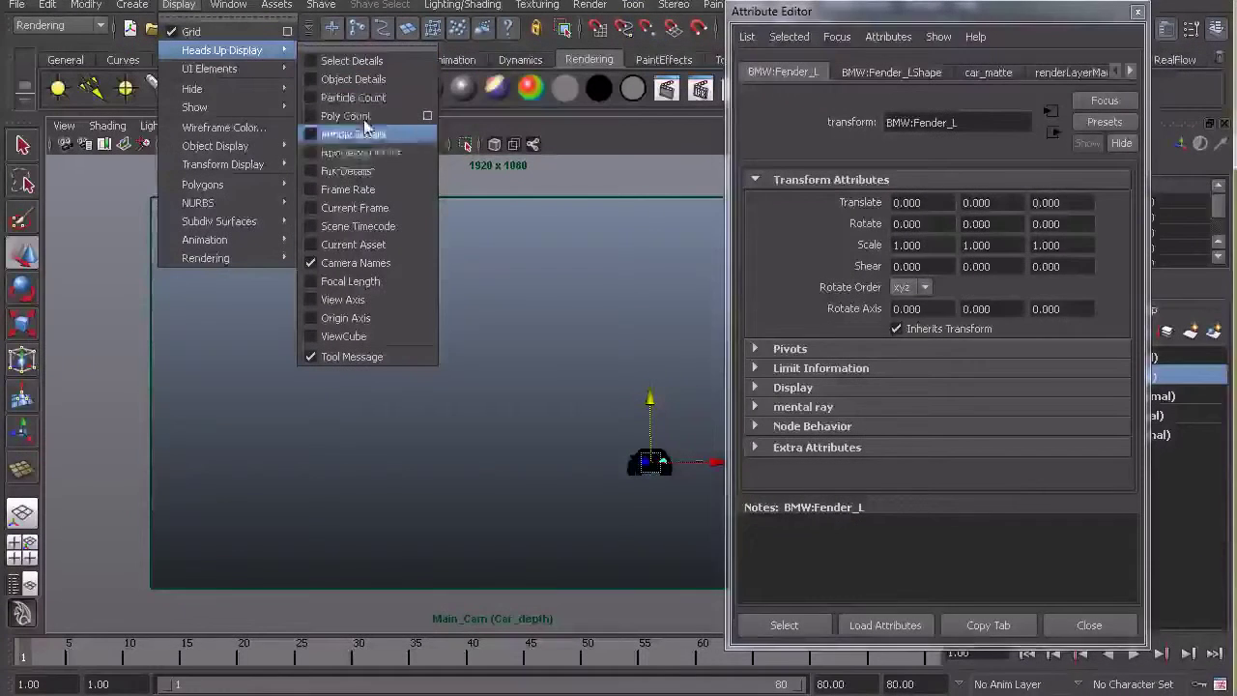
left_click(365, 82)
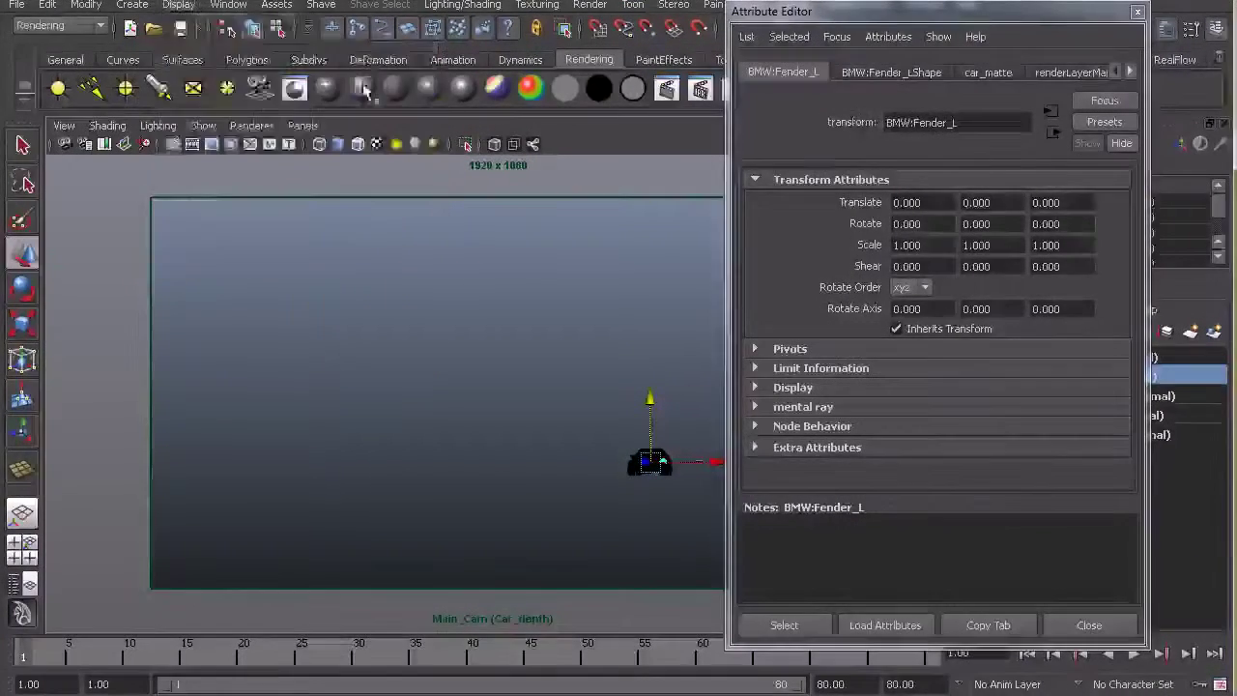
left_click_drag(904, 24, 224, 213)
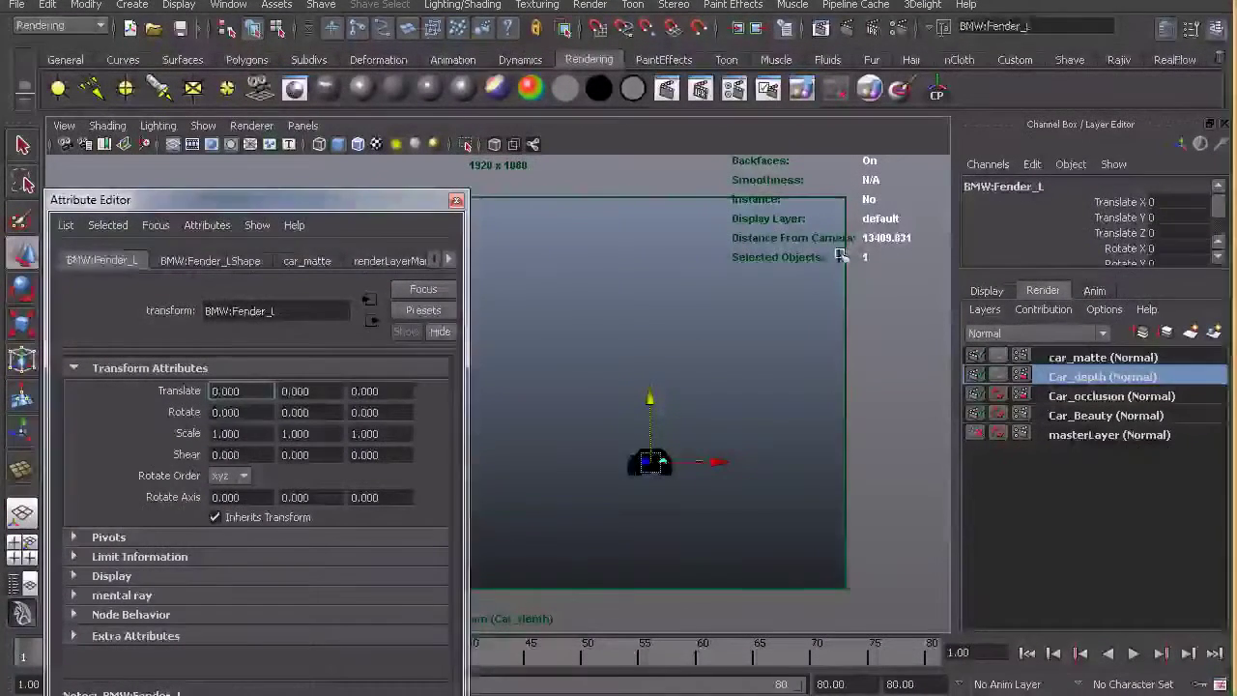
left_click_drag(843, 250, 585, 517)
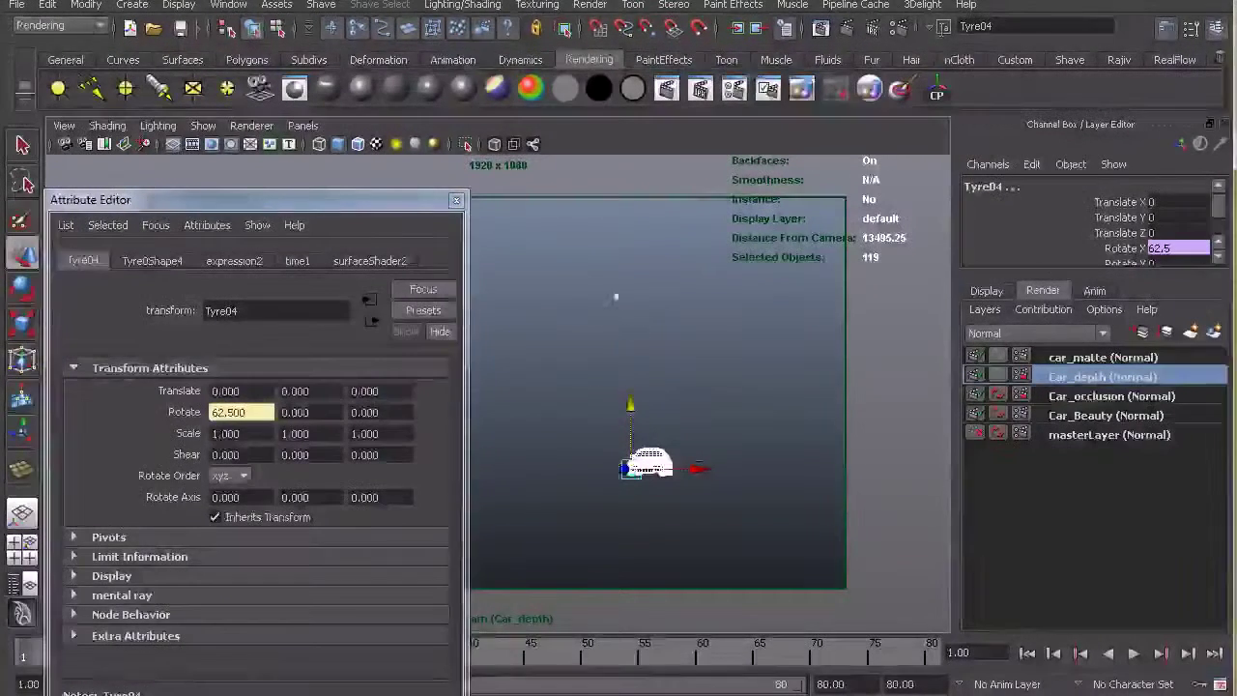
Set Old Max to 13400 in setRange1, reached through the bumper's surfaceShader2 material
left_click(652, 474)
left_click(646, 451)
right_click_drag(646, 450, 657, 527)
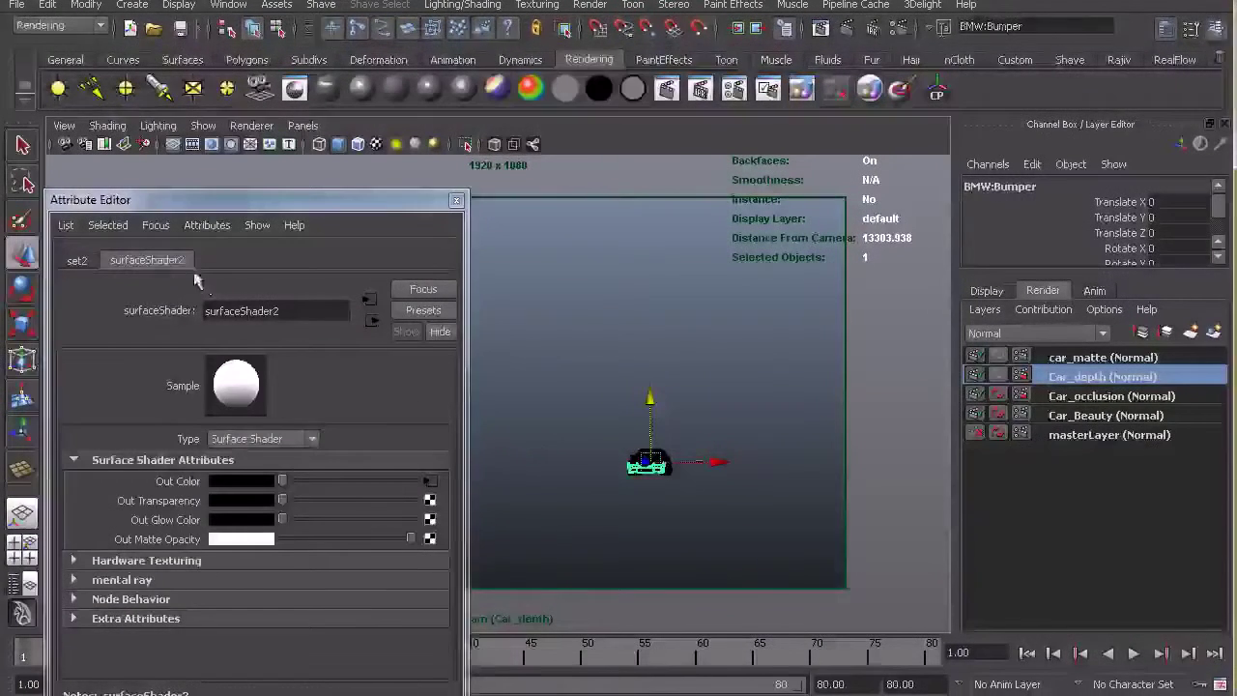
left_click(430, 481)
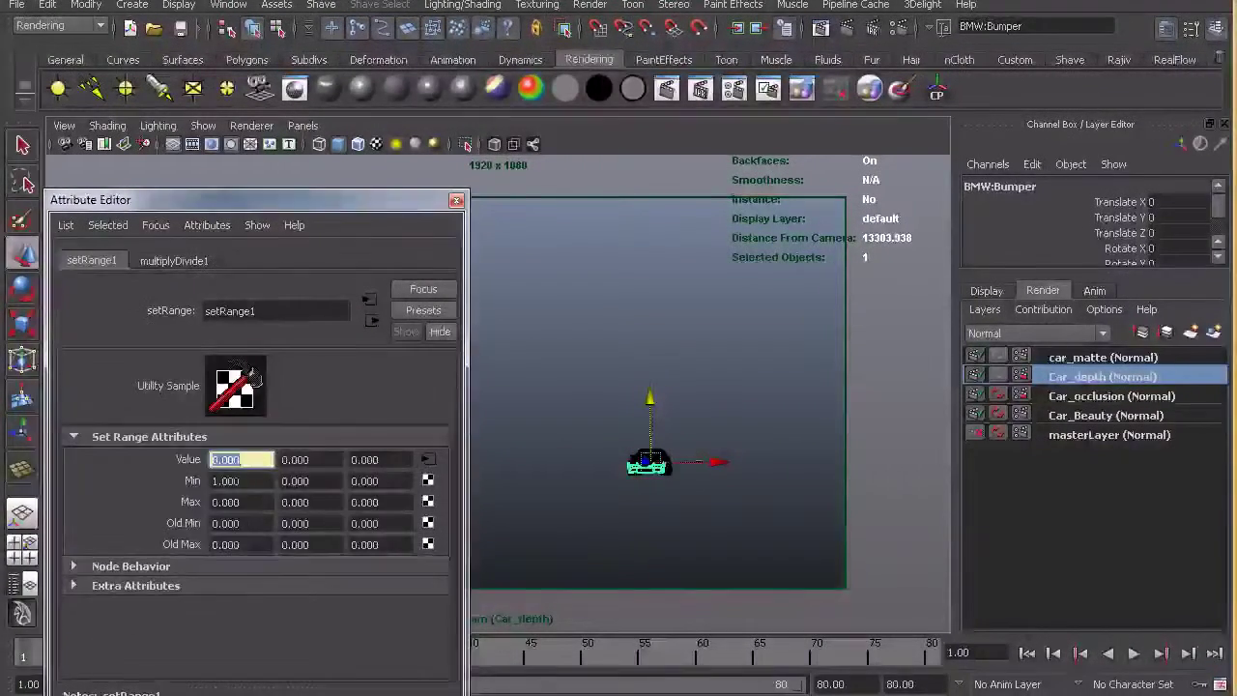
left_click(254, 545)
type("13400")
key("Return")
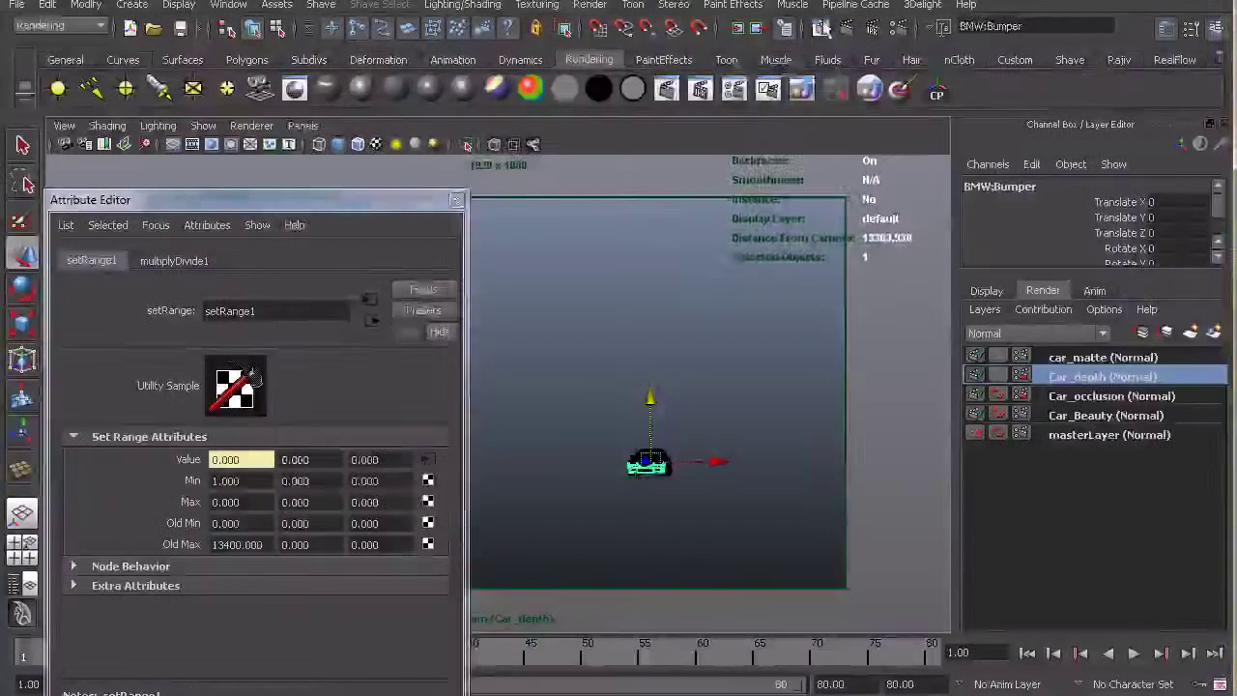
Render the Car_depth layer at frame 1 and again at frame 55 to compare the car's brightness
left_click(822, 27)
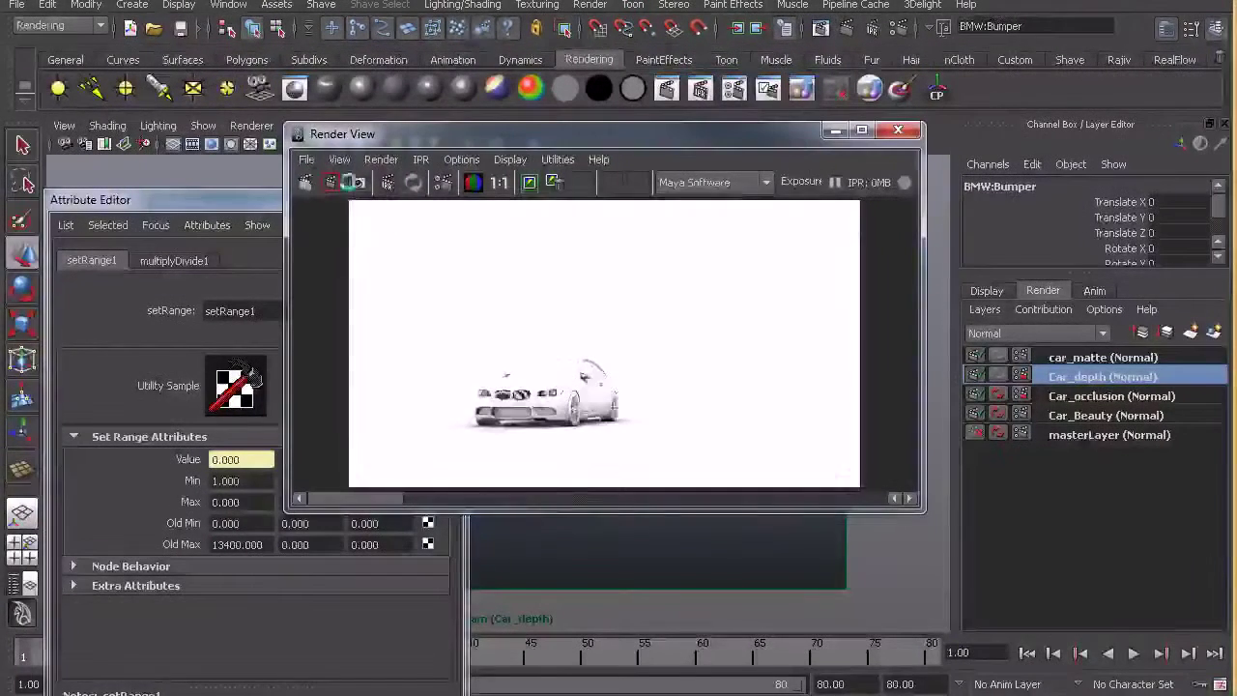
left_click(306, 183)
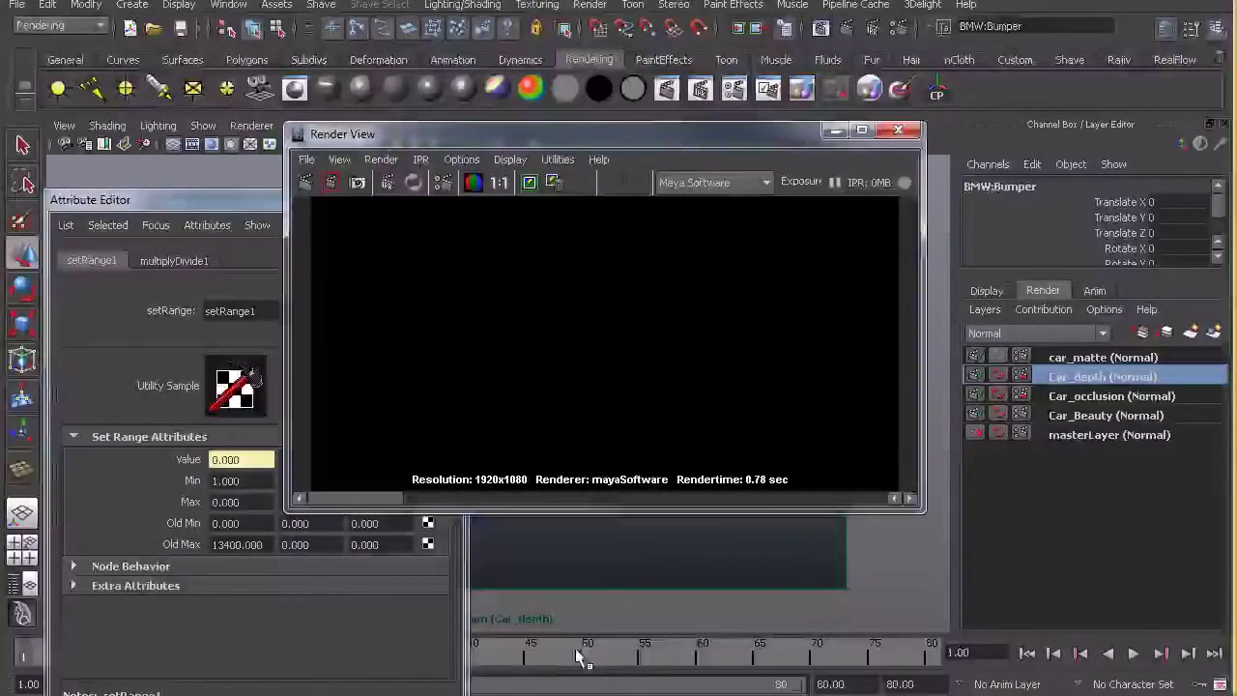
left_click(645, 660)
left_click(307, 184)
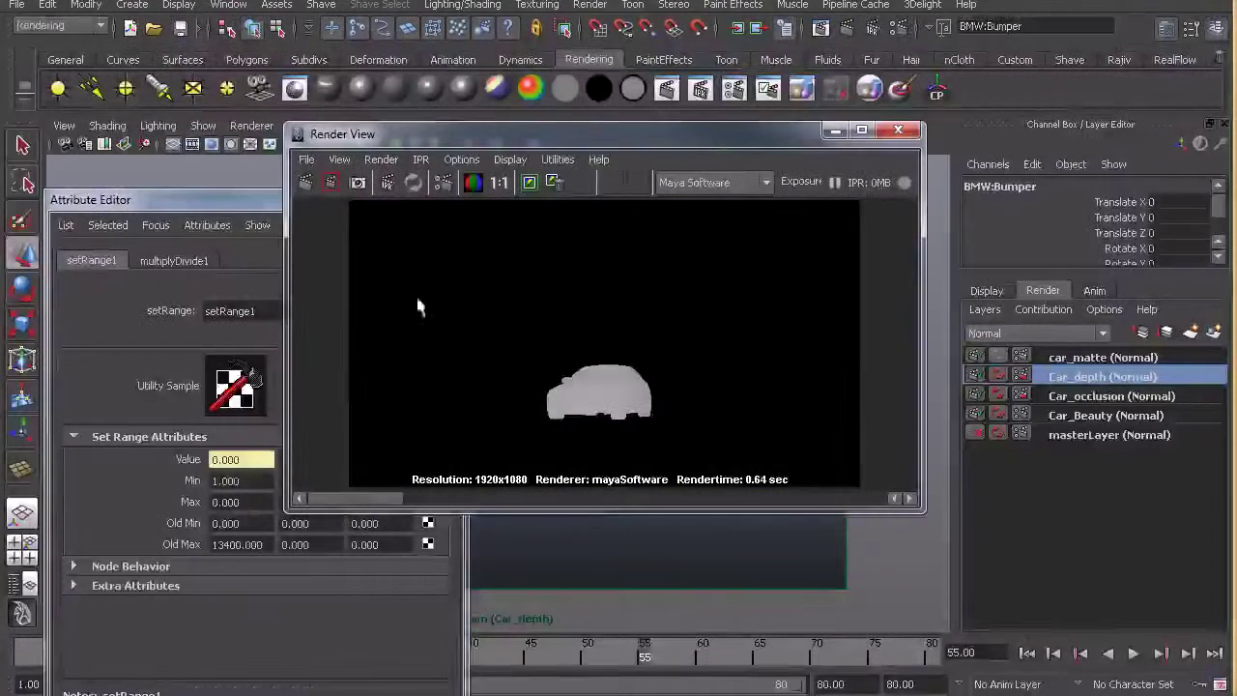
Clear the Attribute Editor and Render View off the car, and test the depth render at earlier frames, including 10 and 5
left_click(157, 204)
left_click(458, 200)
left_click_drag(549, 138, 827, 102)
left_click_drag(563, 653, 324, 658)
left_click(589, 145)
left_click_drag(324, 655, 130, 655)
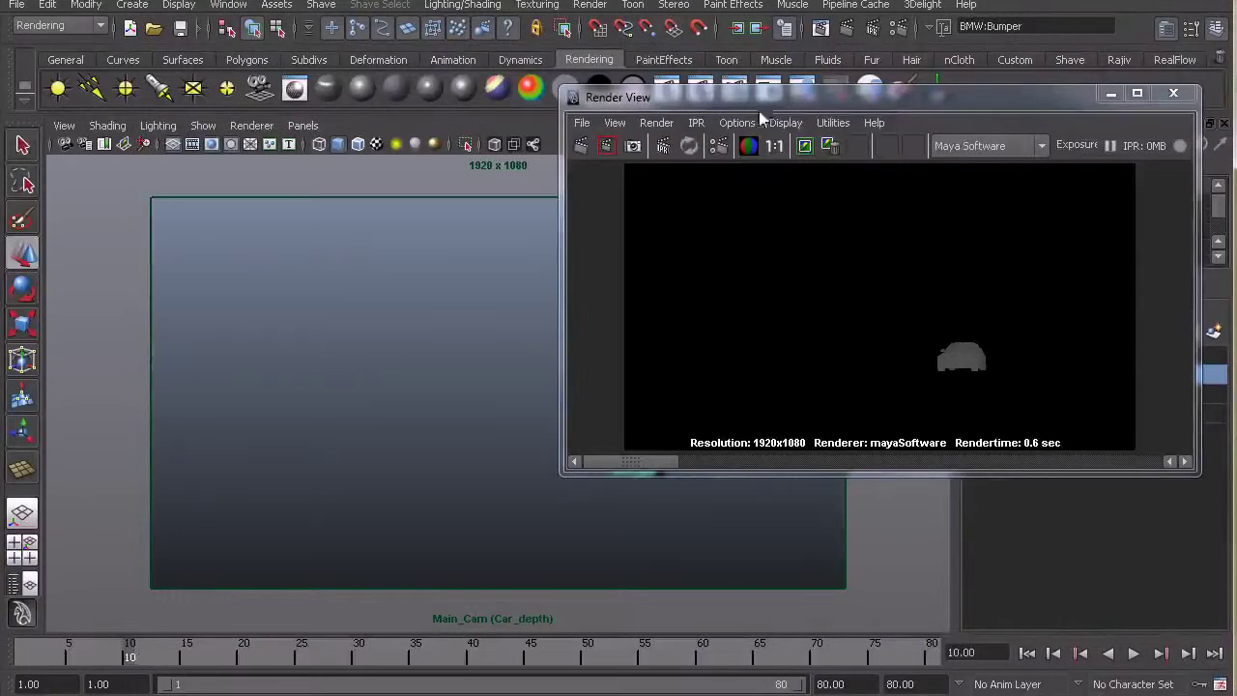
left_click(610, 145)
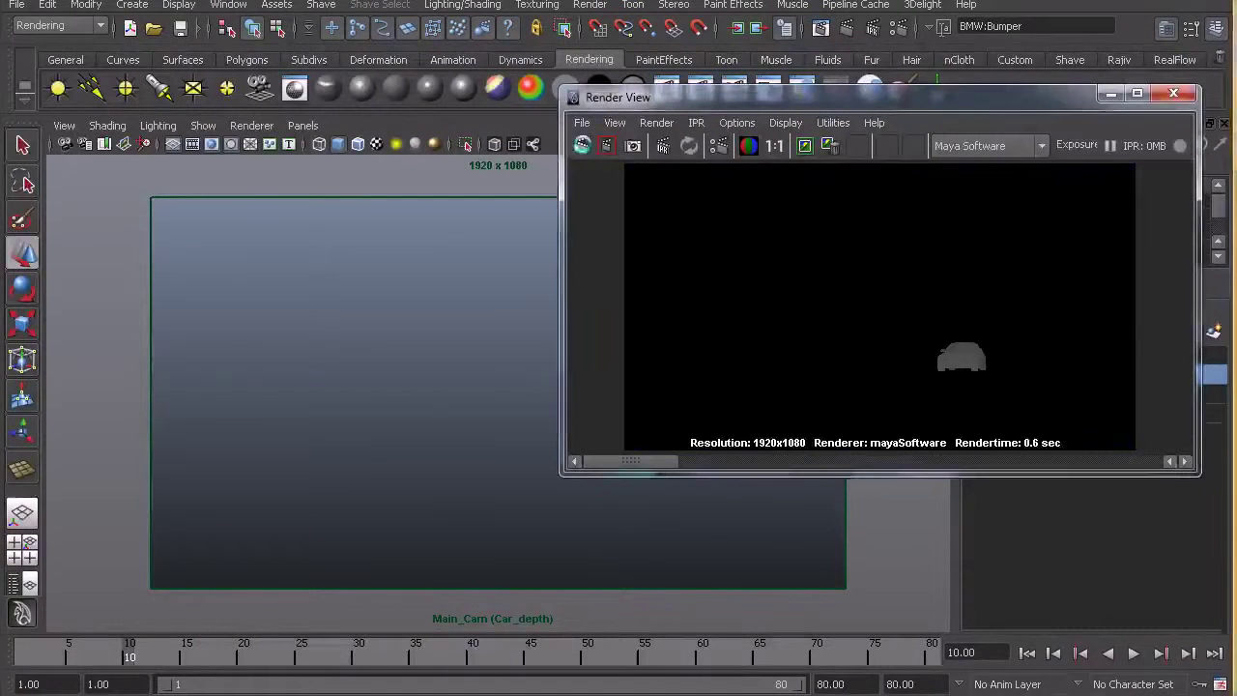
left_click(73, 647)
left_click(581, 146)
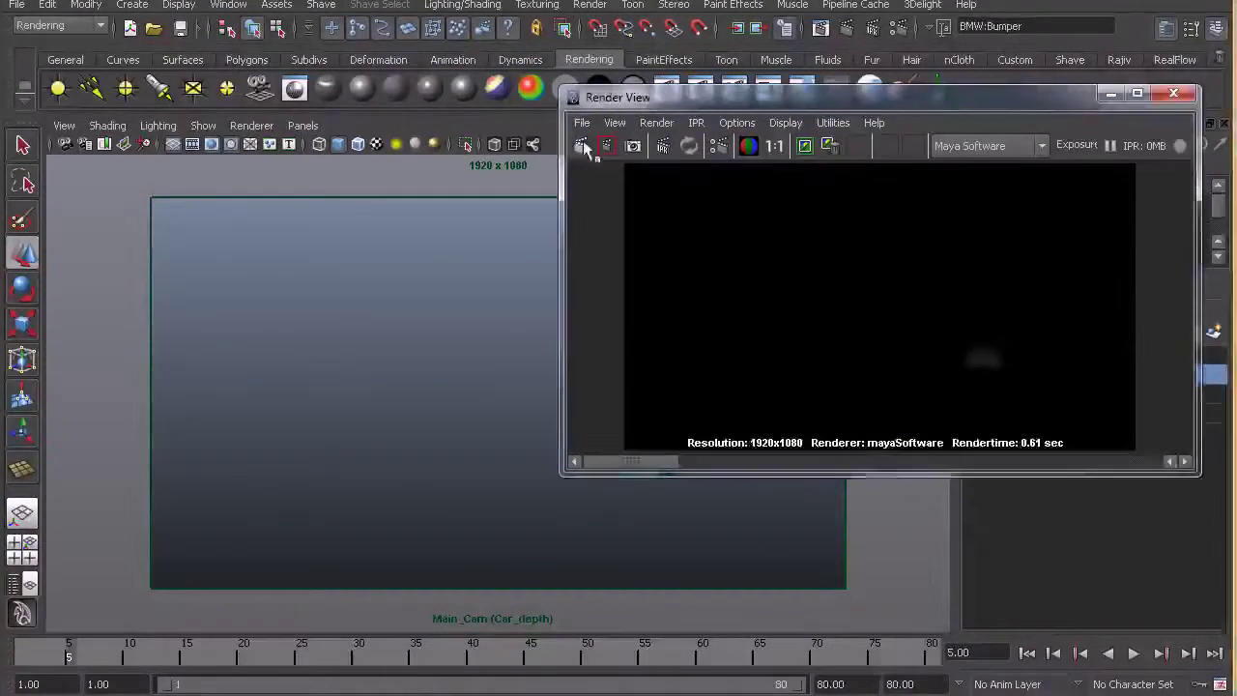
Render the depth layer at frame 69, examine the close-up car's shading and close the Render View
left_click_drag(256, 654, 778, 652)
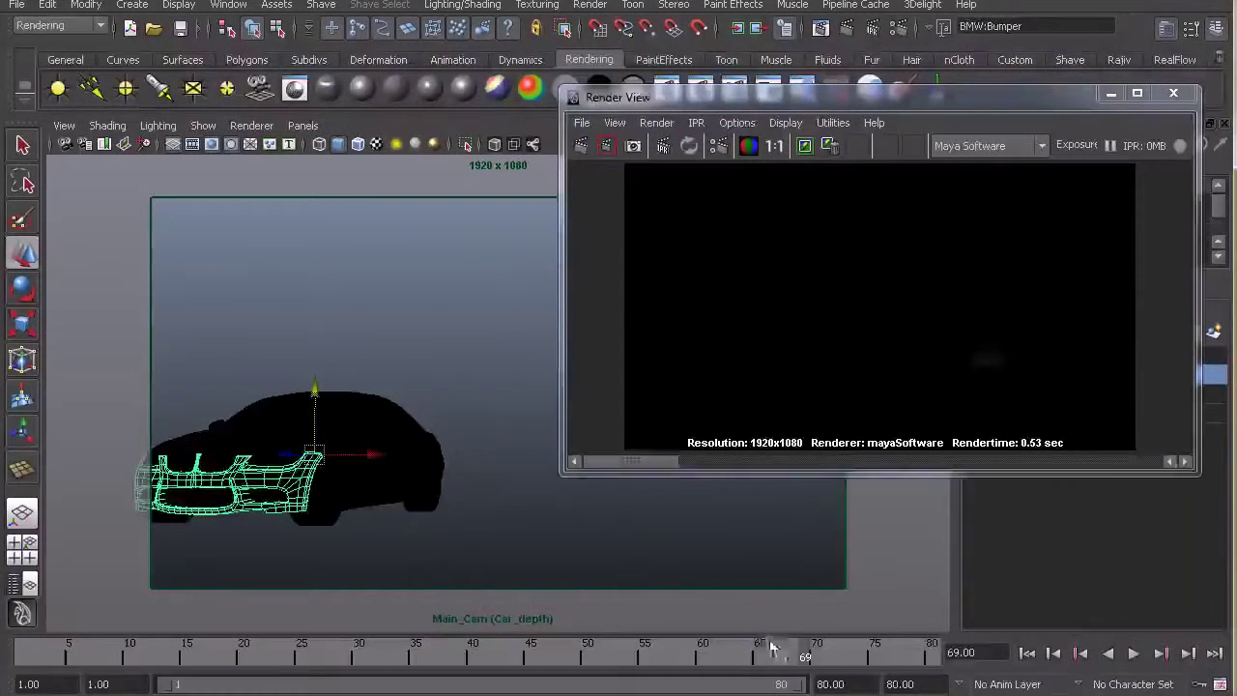
left_click(581, 145)
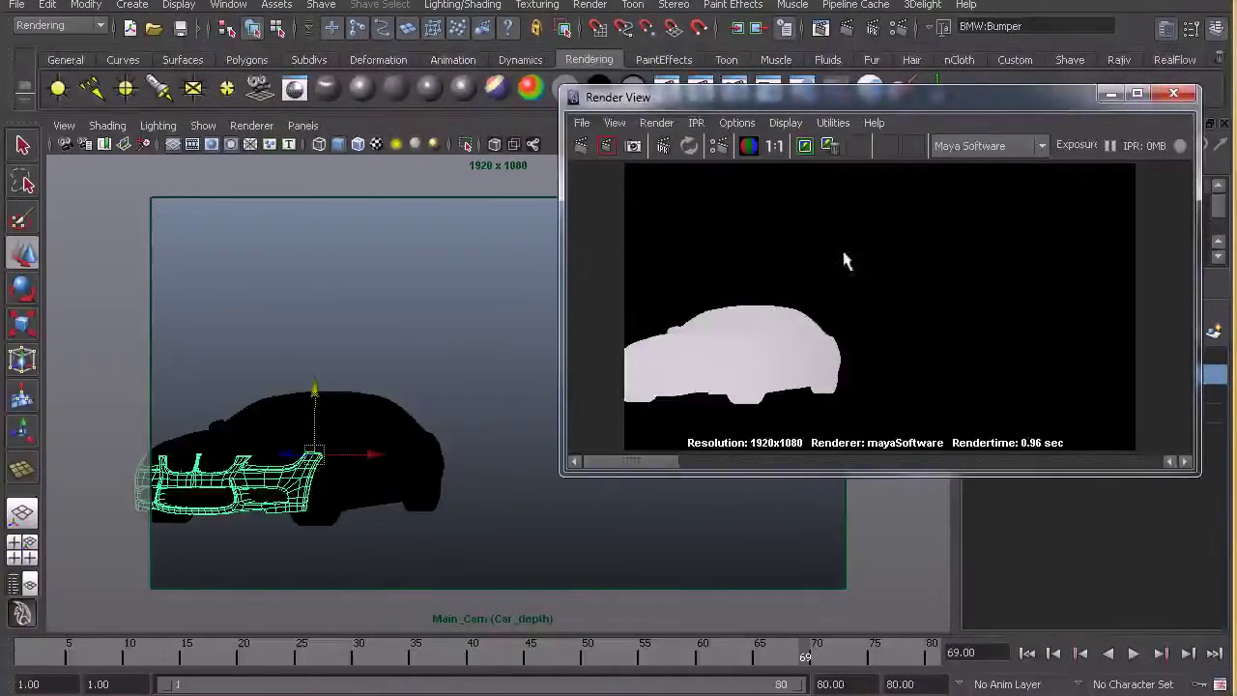
left_click(1176, 95)
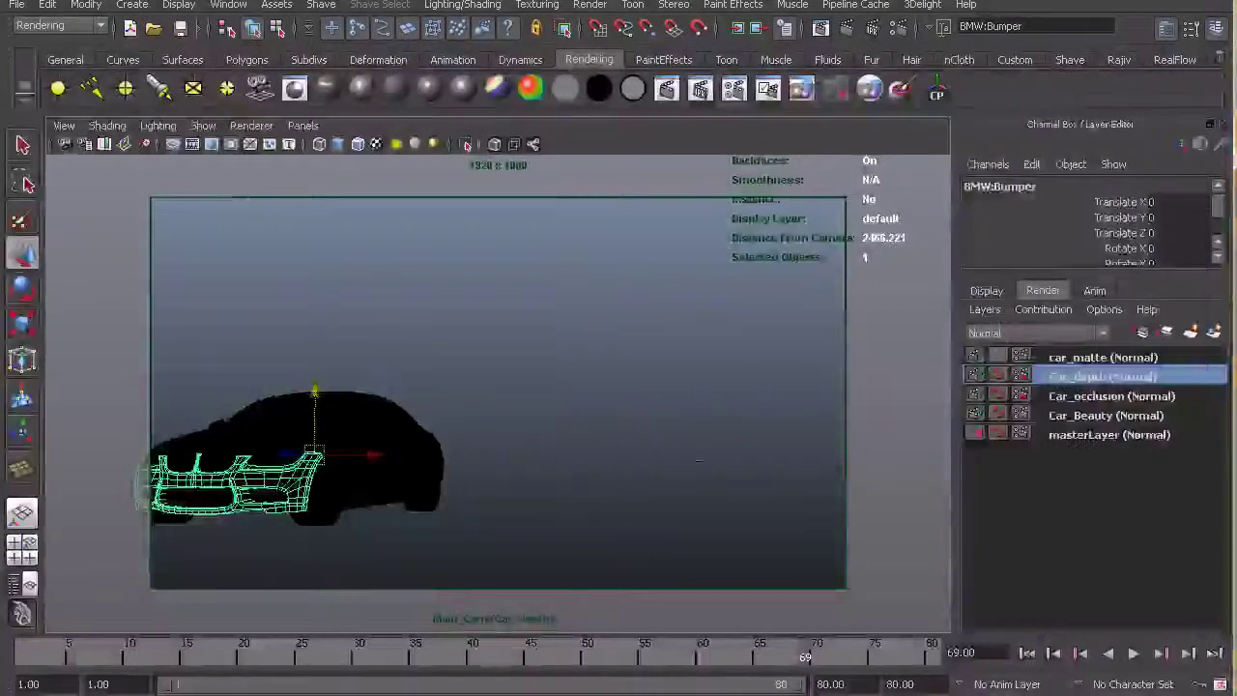
Show the car_matte layer at frame 54 through the perspective camera instead of Main_Cam
left_click(1087, 358)
left_click_drag(484, 647, 634, 645)
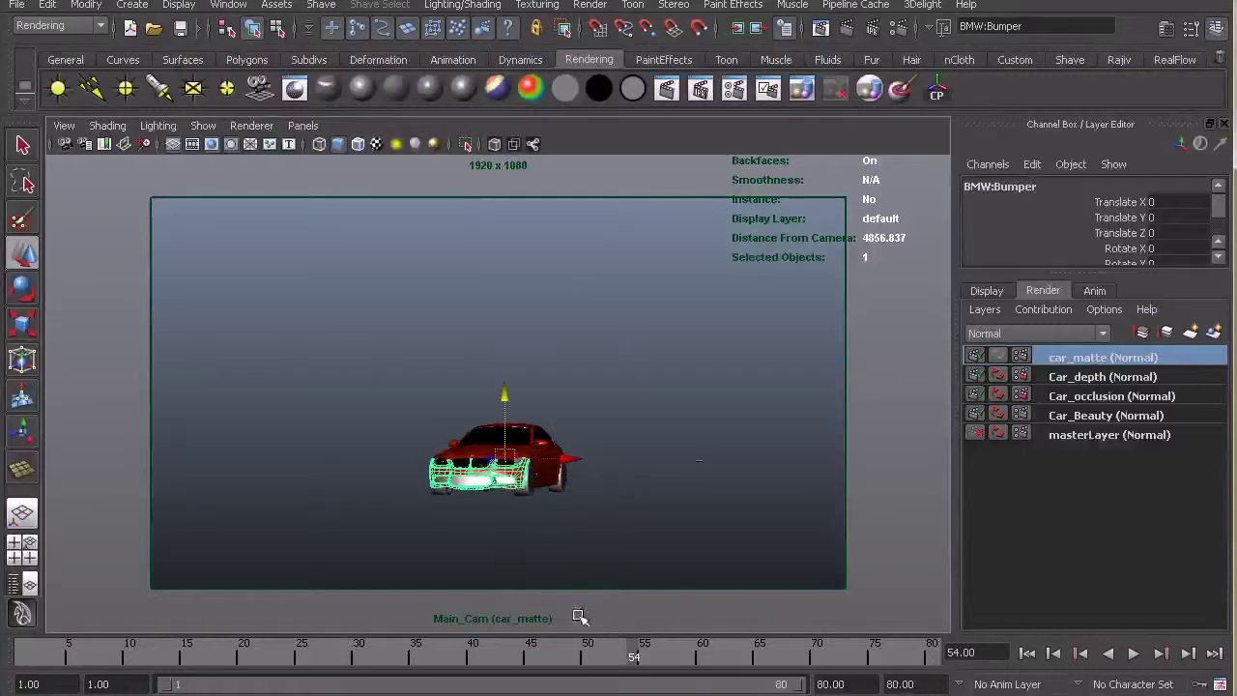
left_click(303, 126)
mouse_move(329, 144)
left_click(471, 147)
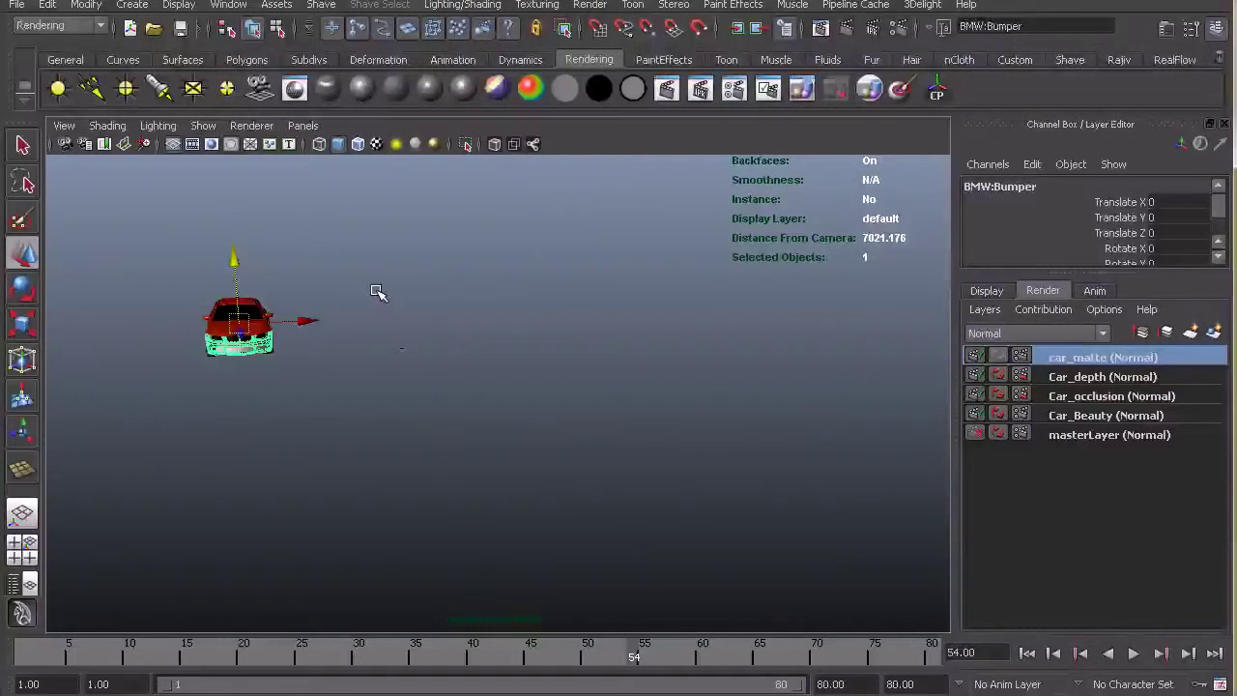
Frame the whole car from a front three-quarter angle and inspect its front wheel, door and door glass as separate matte areas
key("f")
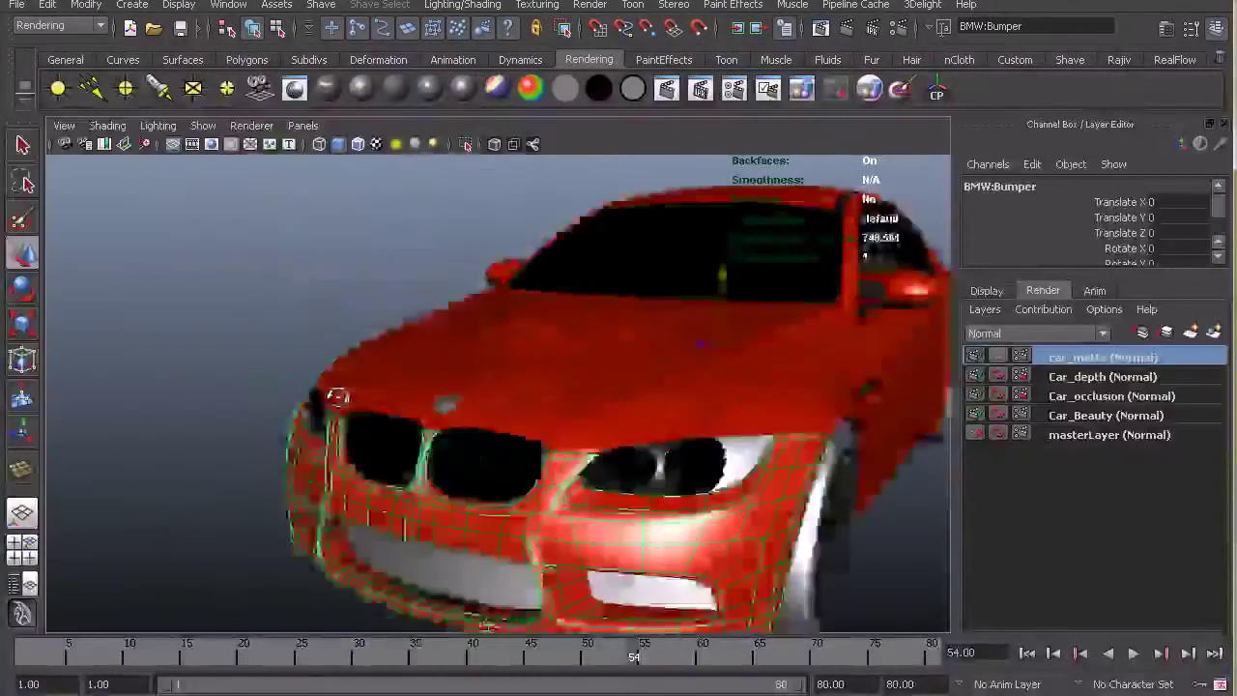
left_click_drag(337, 398, 503, 404, "alt")
right_click_drag(502, 405, 402, 404, "alt")
middle_click_drag(521, 401, 453, 410, "alt")
right_click_drag(425, 413, 467, 425, "alt")
middle_click_drag(468, 425, 416, 439, "alt")
left_click_drag(417, 439, 484, 423, "alt")
middle_click_drag(438, 405, 455, 388, "alt")
left_click(399, 475)
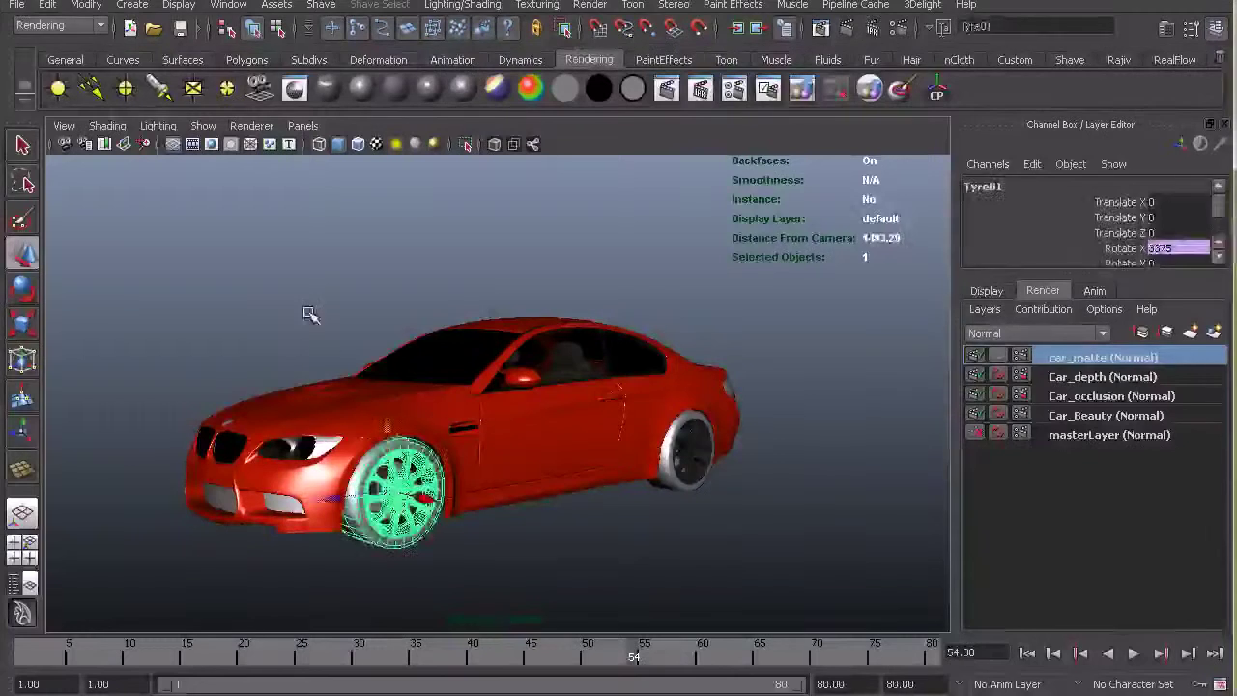
left_click(320, 335)
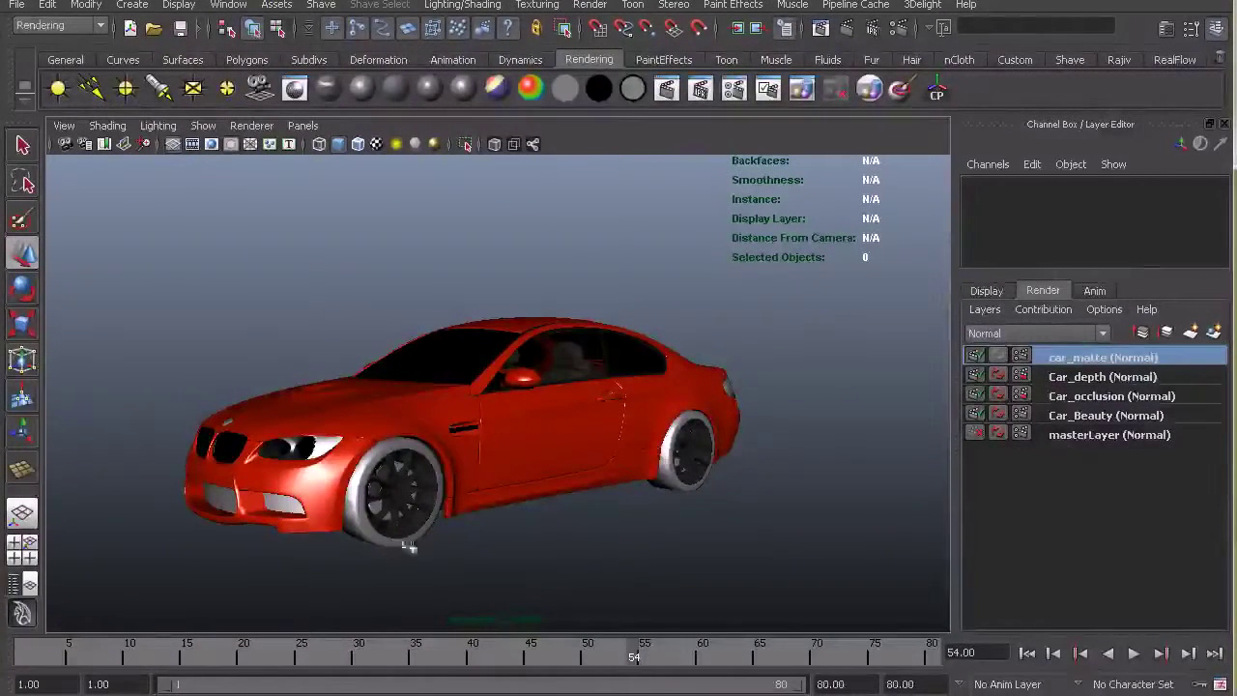
left_click(365, 528)
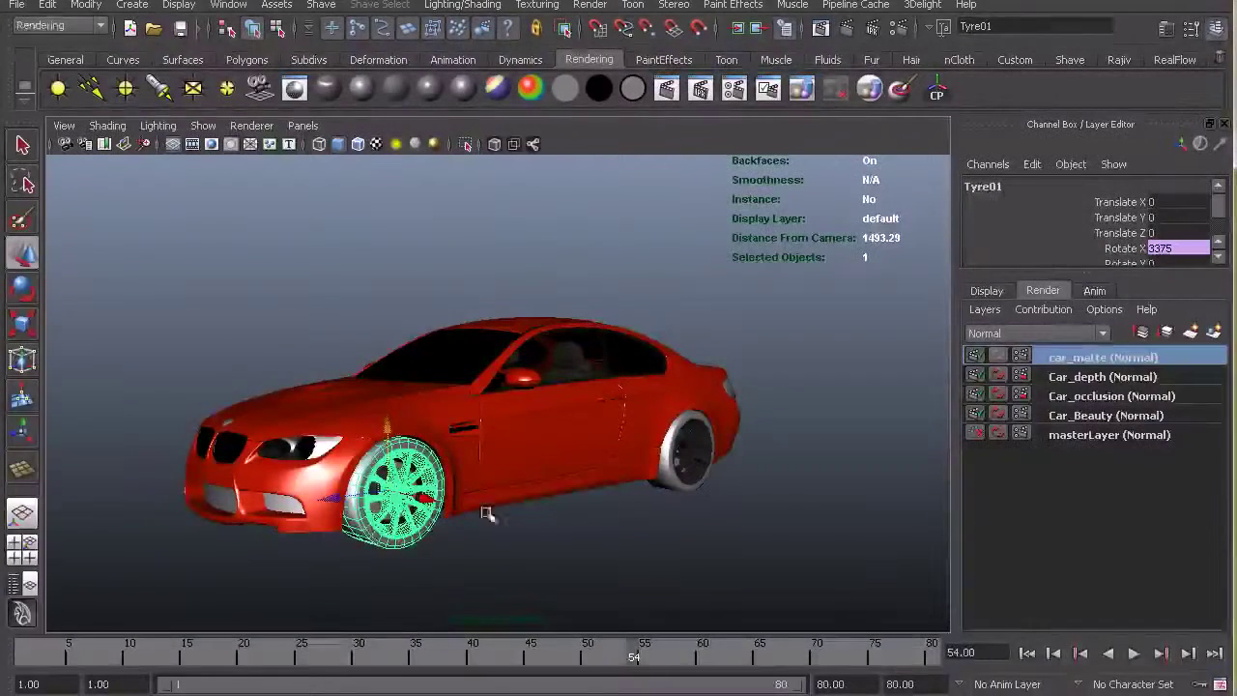
left_click(560, 434)
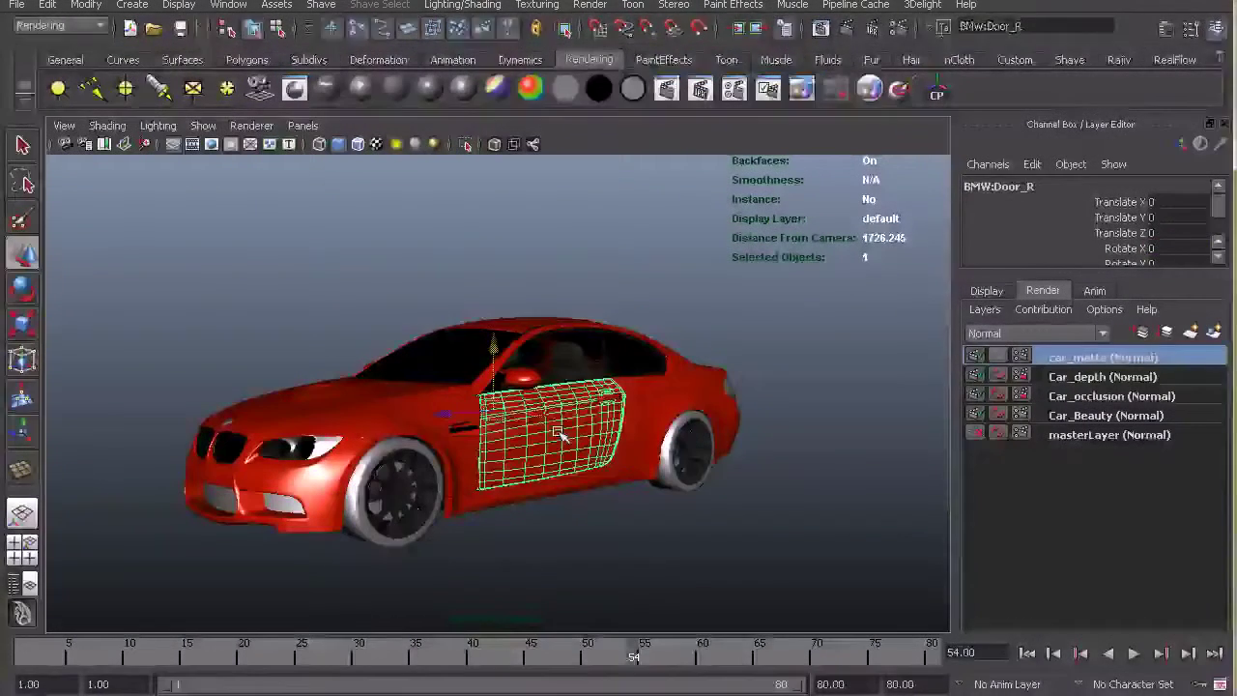
left_click(587, 358)
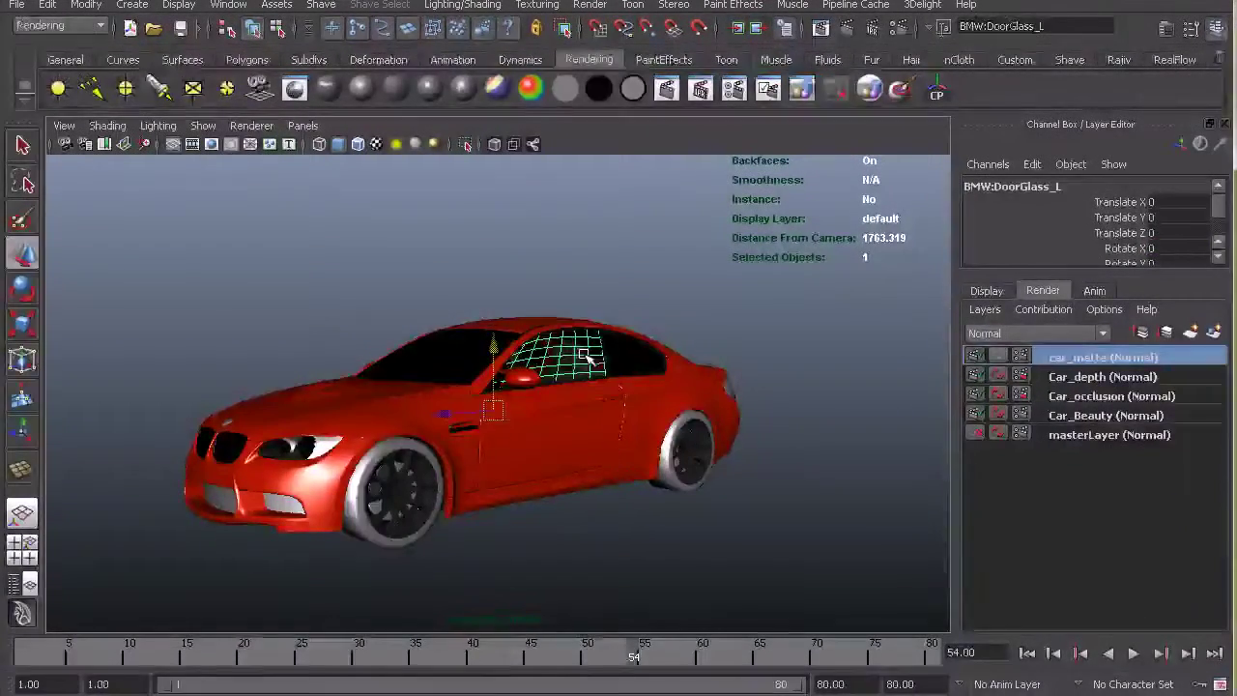
left_click(497, 563)
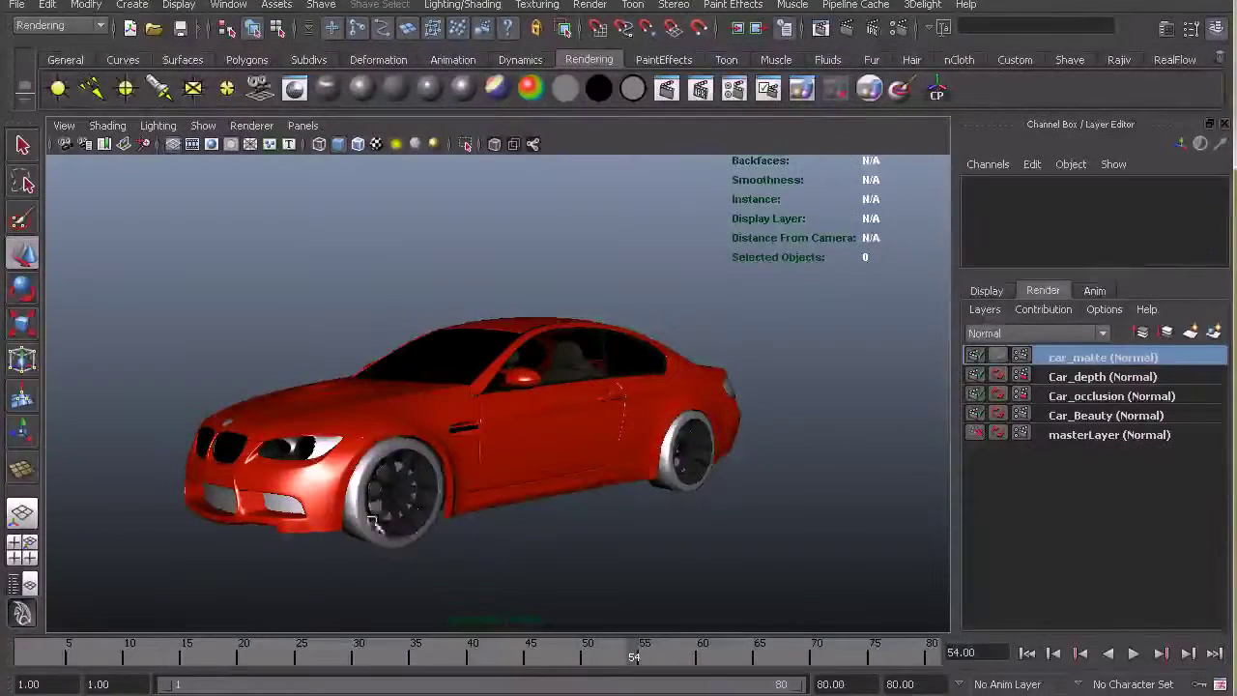
Assign a new surface shader with a pure red out color to all four wheels in the car_matte layer
left_click(365, 510)
left_click(676, 475, "shift")
left_click_drag(425, 508, 677, 541, "alt")
left_click(419, 554, "shift")
left_click(94, 499, "shift")
left_click_drag(392, 364, 522, 290, "alt")
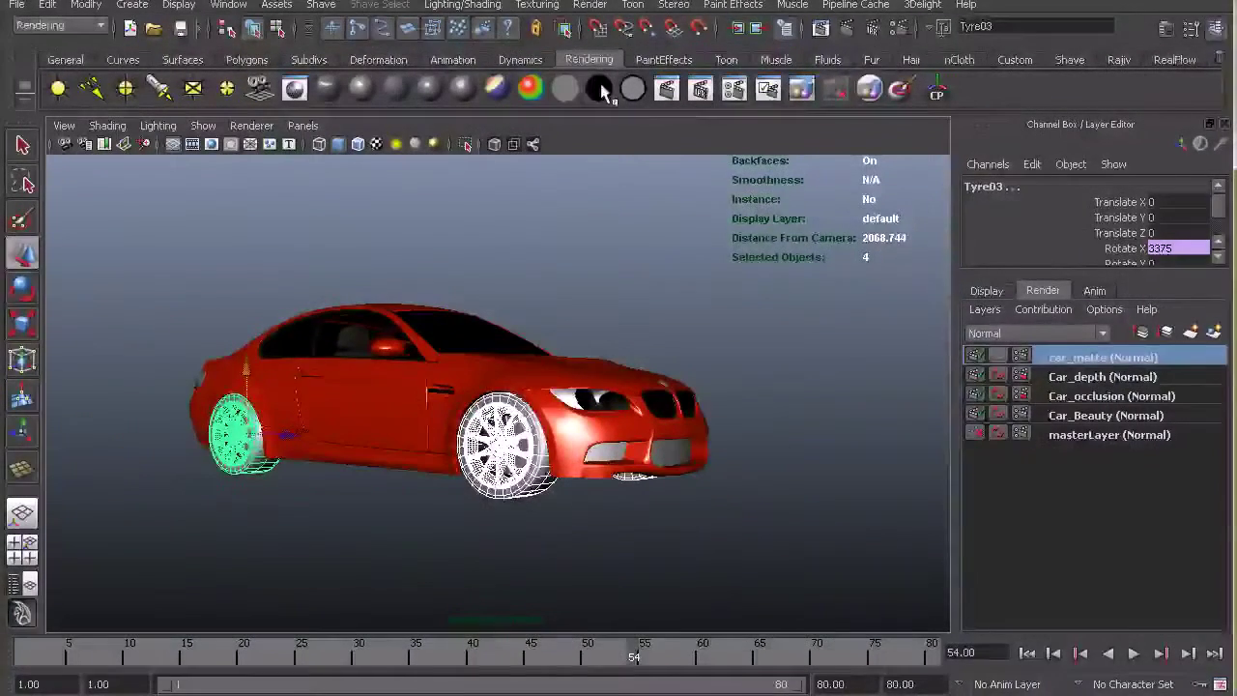
left_click(602, 92)
left_click(889, 331)
left_click(800, 283)
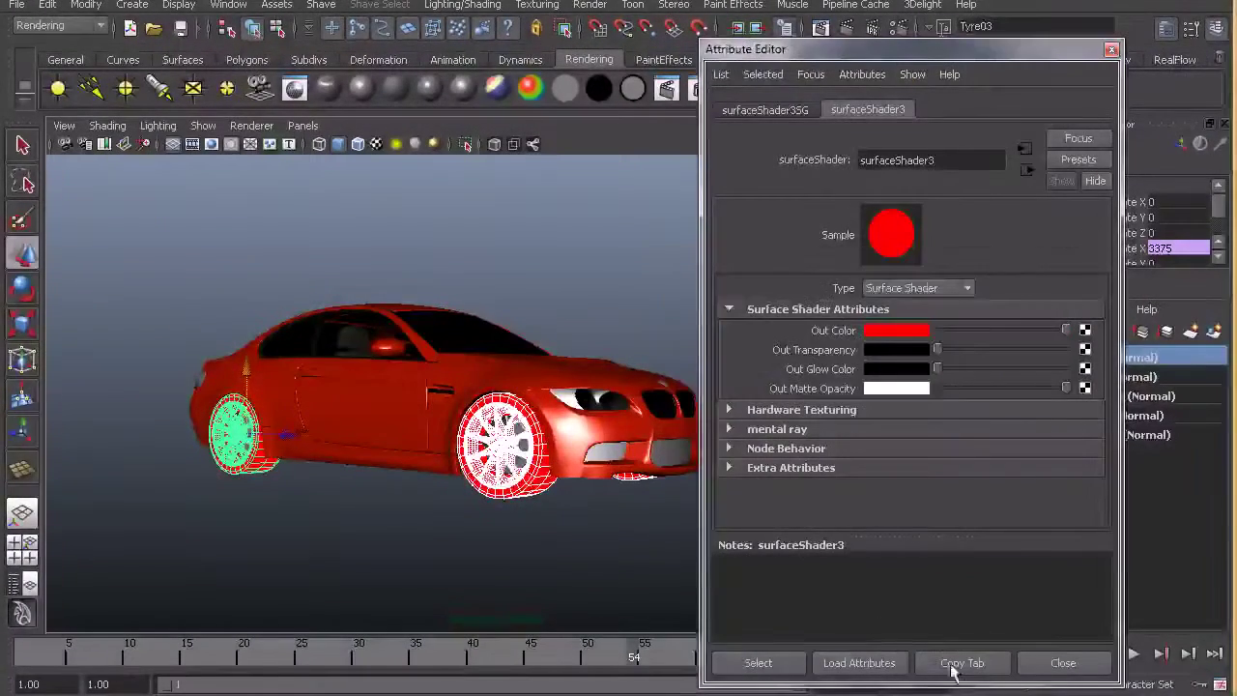
left_click(1062, 663)
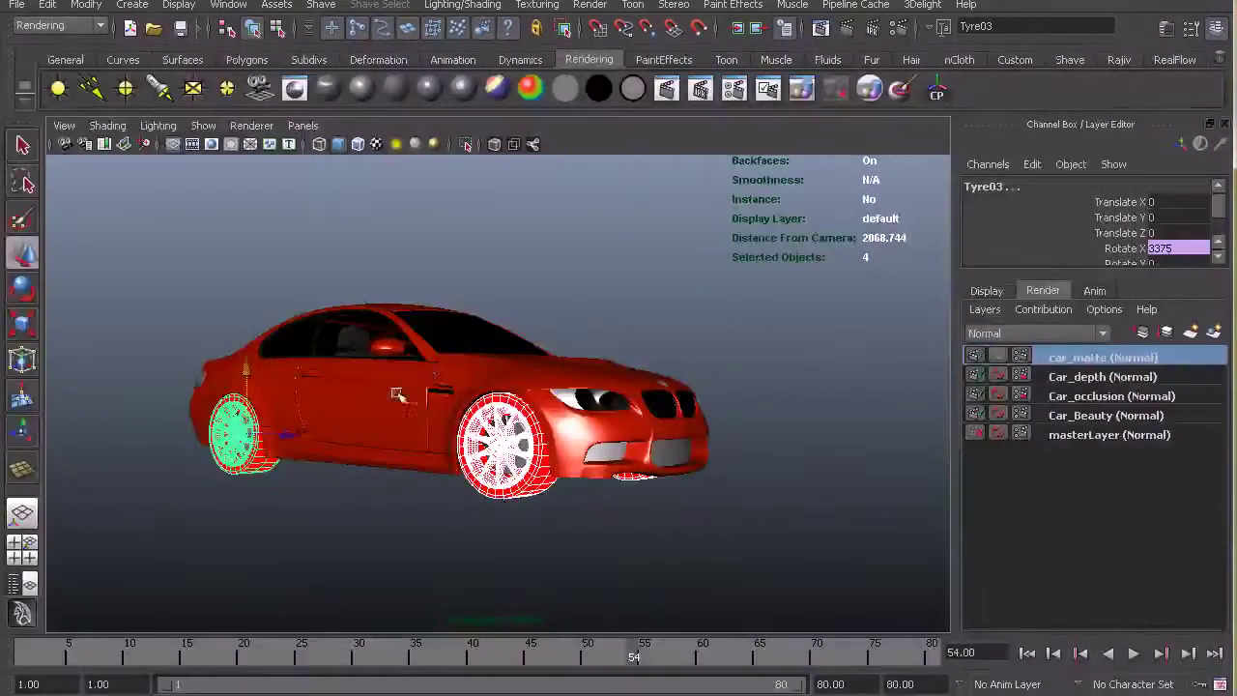
Isolate the whole GRP_BMW group in the view so the separate wheels are hidden, and clear the selection
left_click_drag(486, 443, 194, 458, "alt")
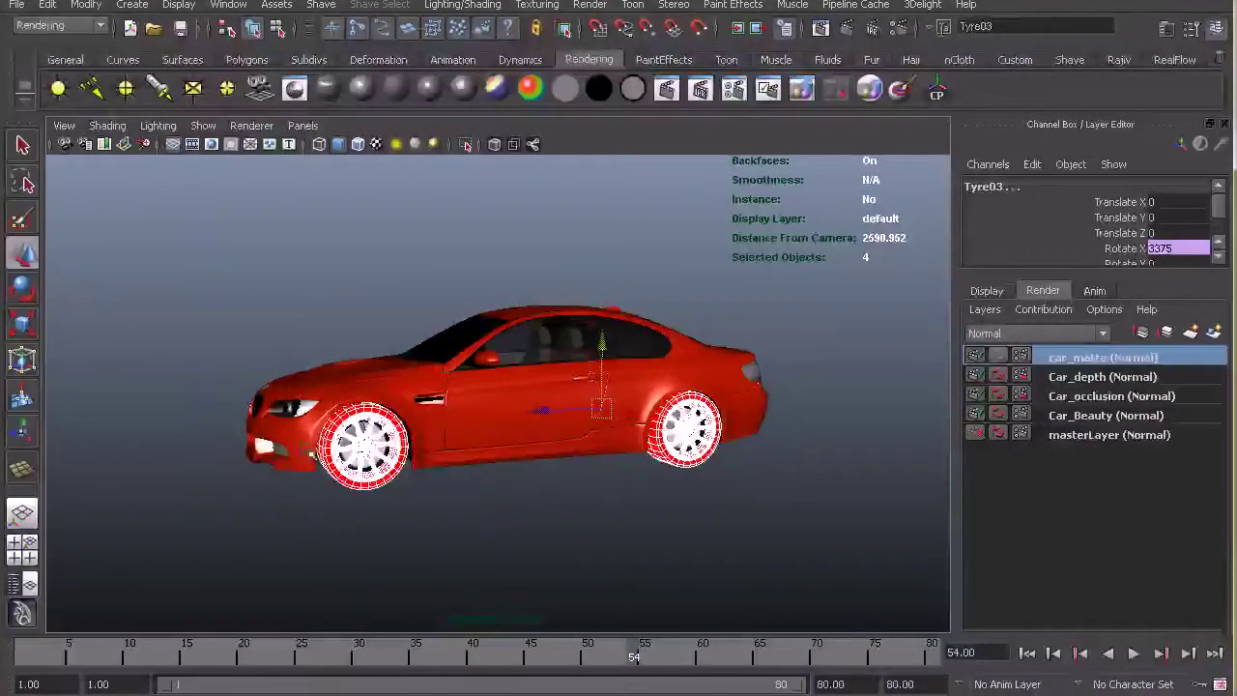
left_click(493, 404)
key("Up")
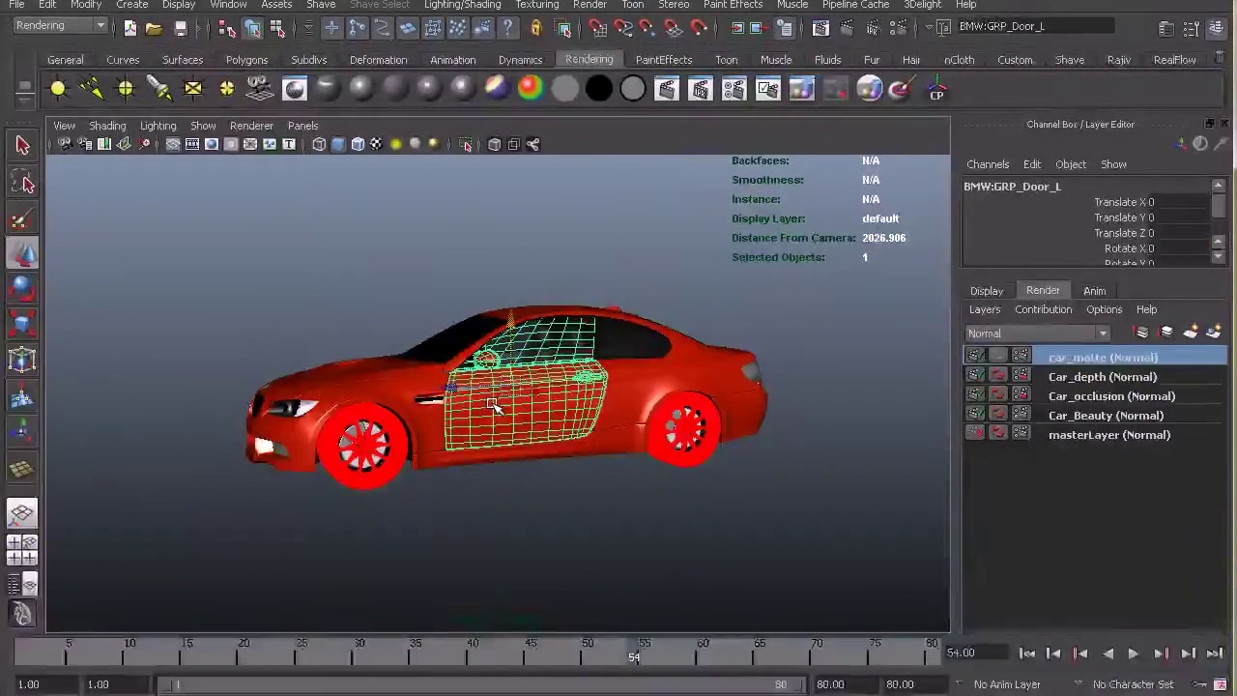
key("Up")
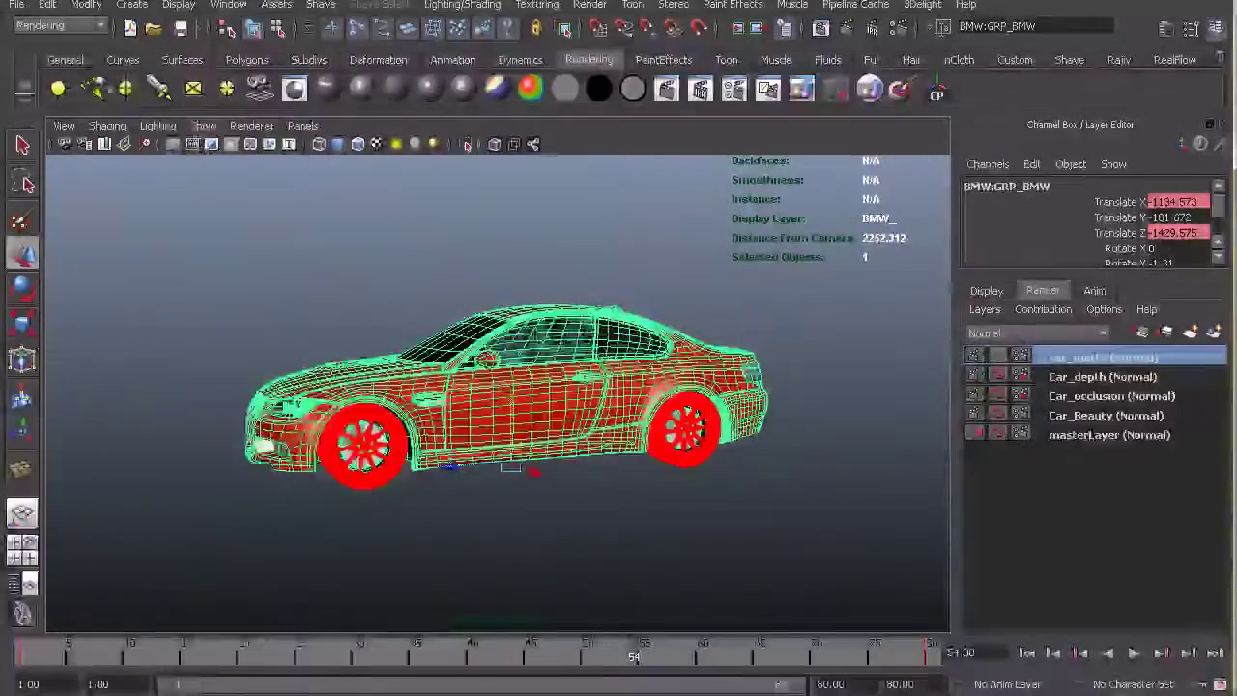
left_click(203, 126)
mouse_move(257, 157)
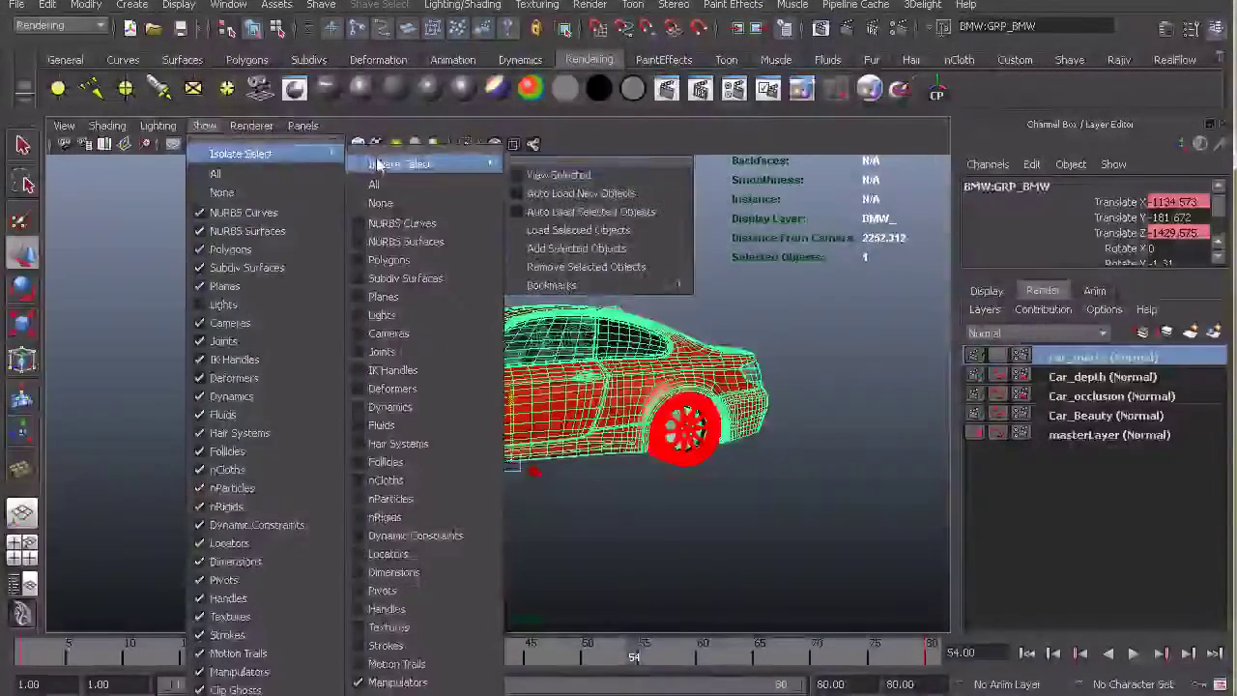
left_click(527, 171)
left_click(404, 333)
Assign a new surface shader with a pure green out color to all isolated car parts except the windows and windshields
left_click_drag(278, 345, 250, 334, "alt")
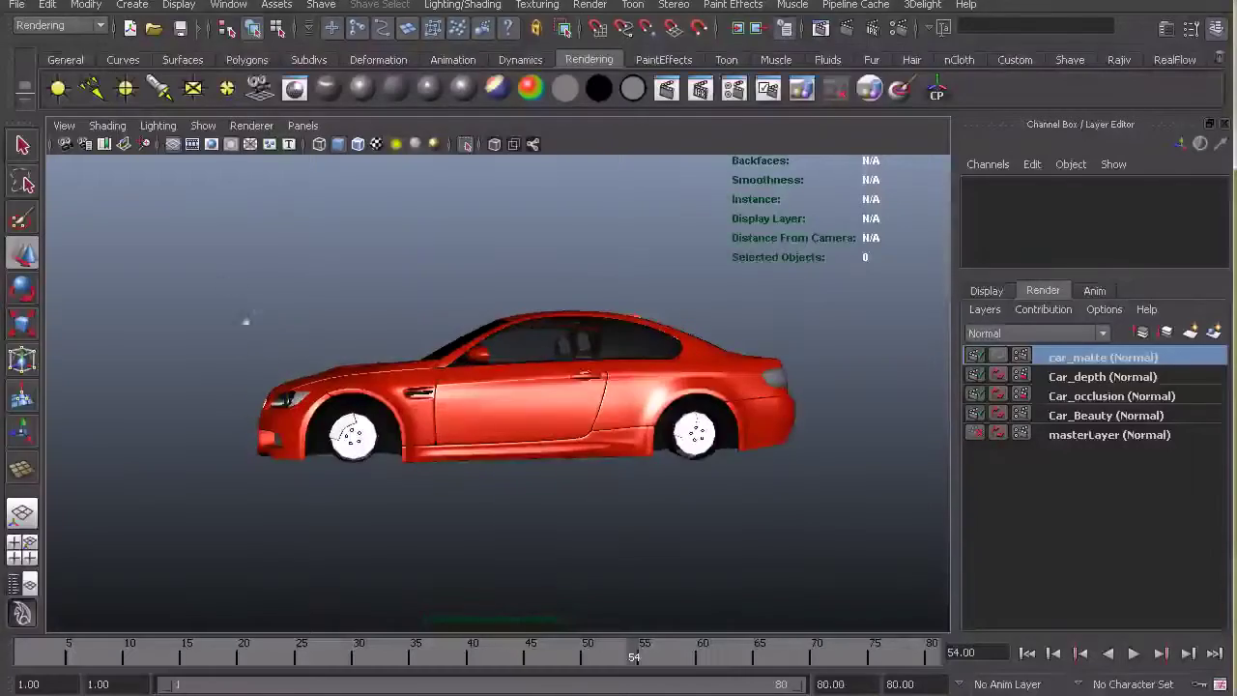
left_click_drag(781, 504, 879, 549)
left_click_drag(559, 381, 449, 381, "alt")
left_click(367, 398, "shift")
left_click(331, 416, "shift")
left_click_drag(333, 415, 414, 431, "alt")
left_click(319, 424, "shift")
right_click_drag(370, 442, 360, 388, "alt")
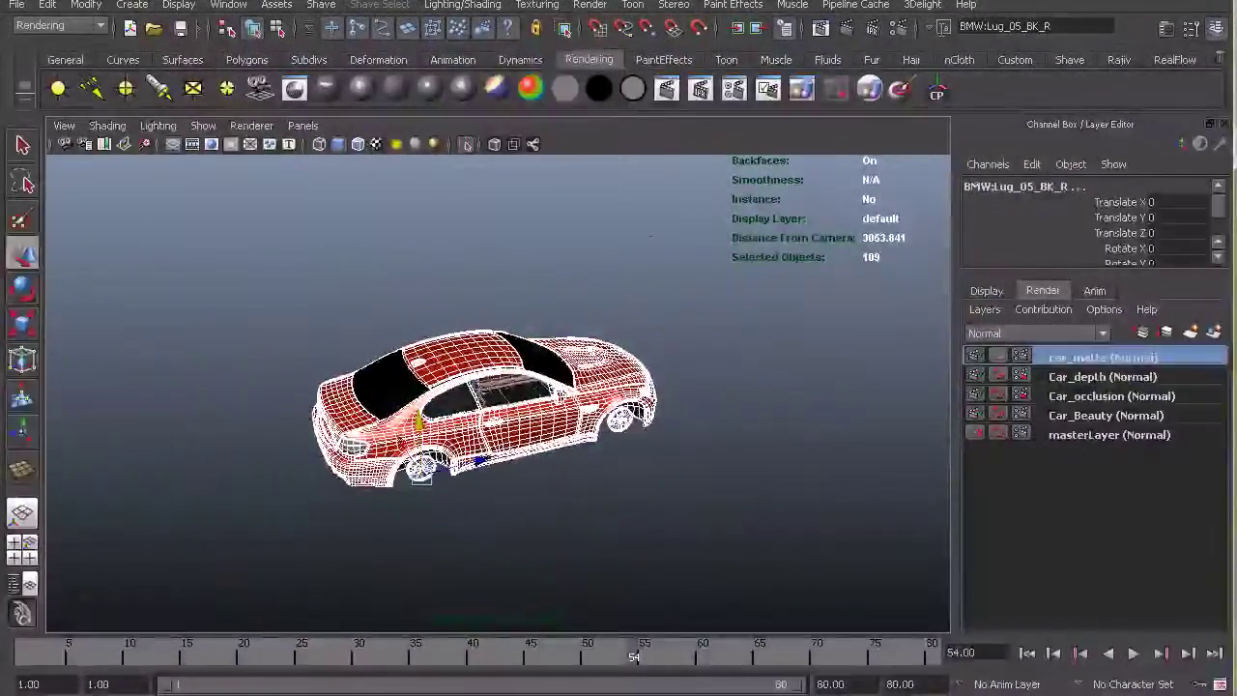
left_click(600, 88)
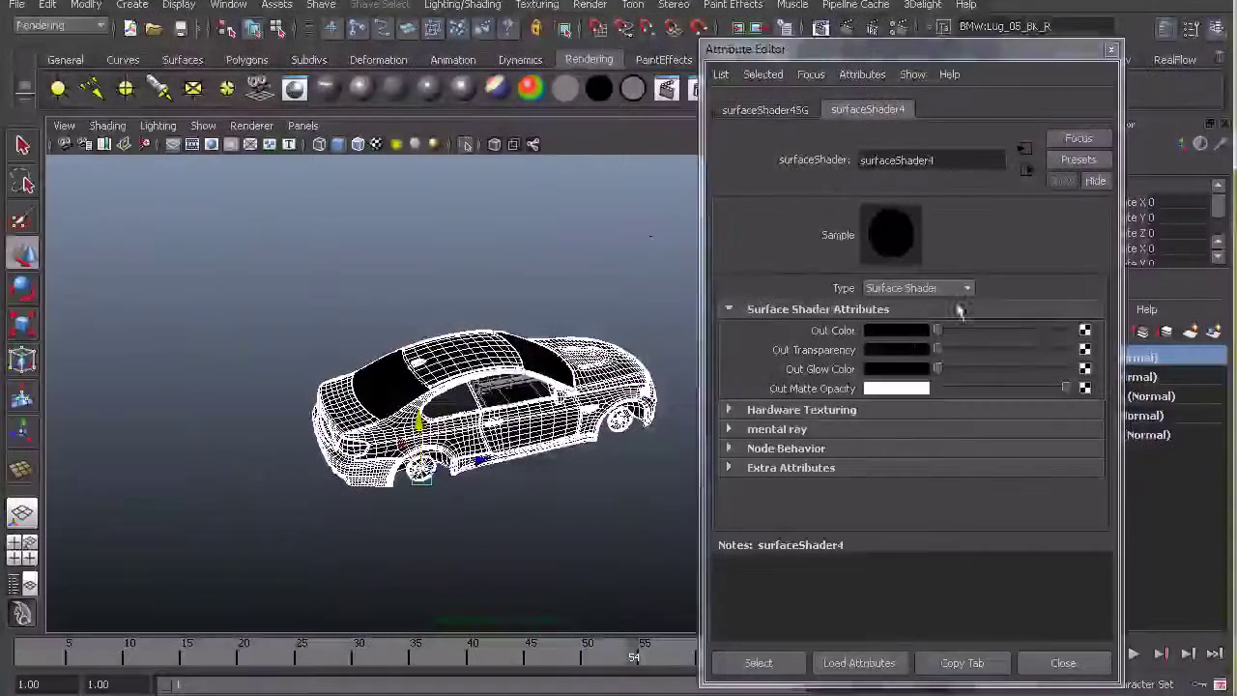
left_click(896, 331)
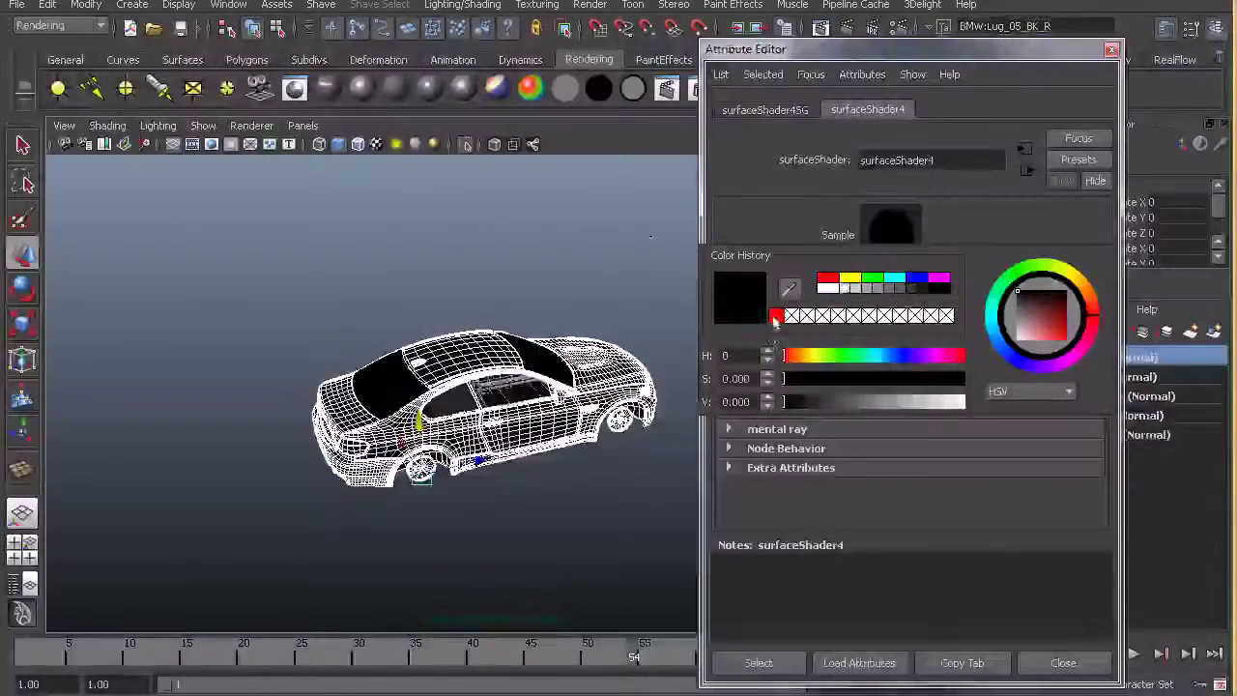
left_click(873, 279)
left_click(1071, 667)
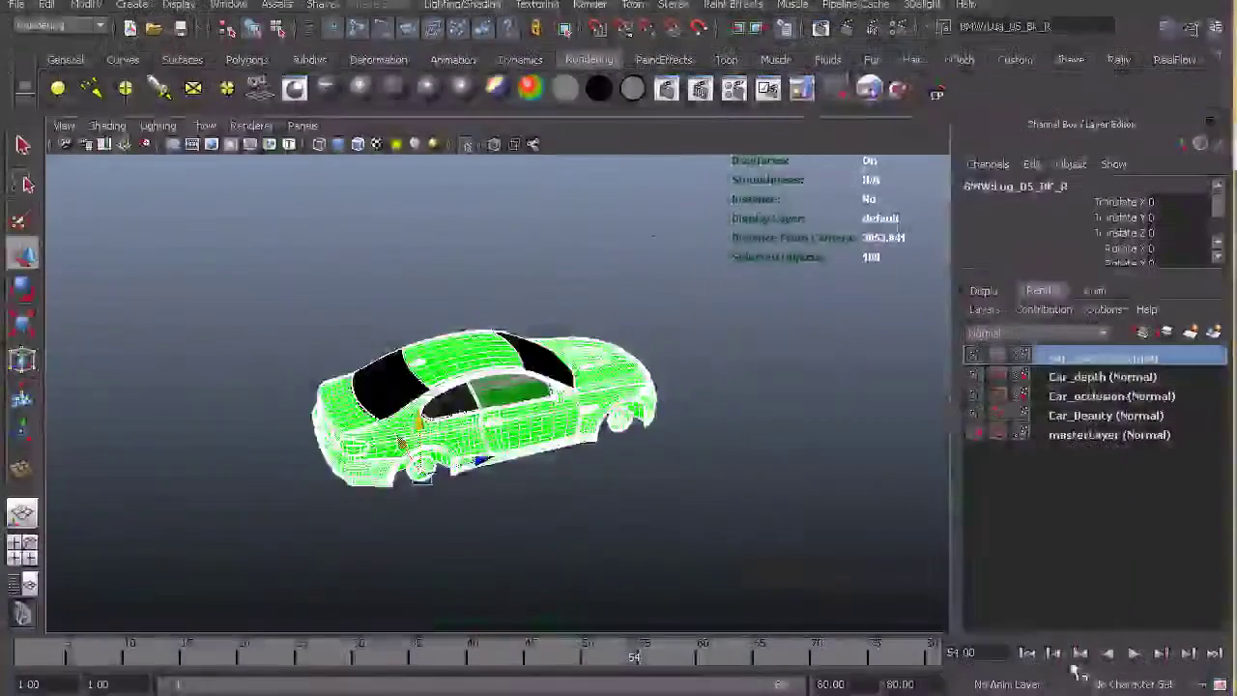
Assign a new surface shader with a pure blue out color to the car's six glass pieces: side windows, windshield and rear window
left_click(742, 365)
left_click_drag(741, 366, 486, 370, "alt")
left_click(519, 348)
middle_click_drag(517, 474, 497, 531, "alt")
scroll(514, 500, "up", 5)
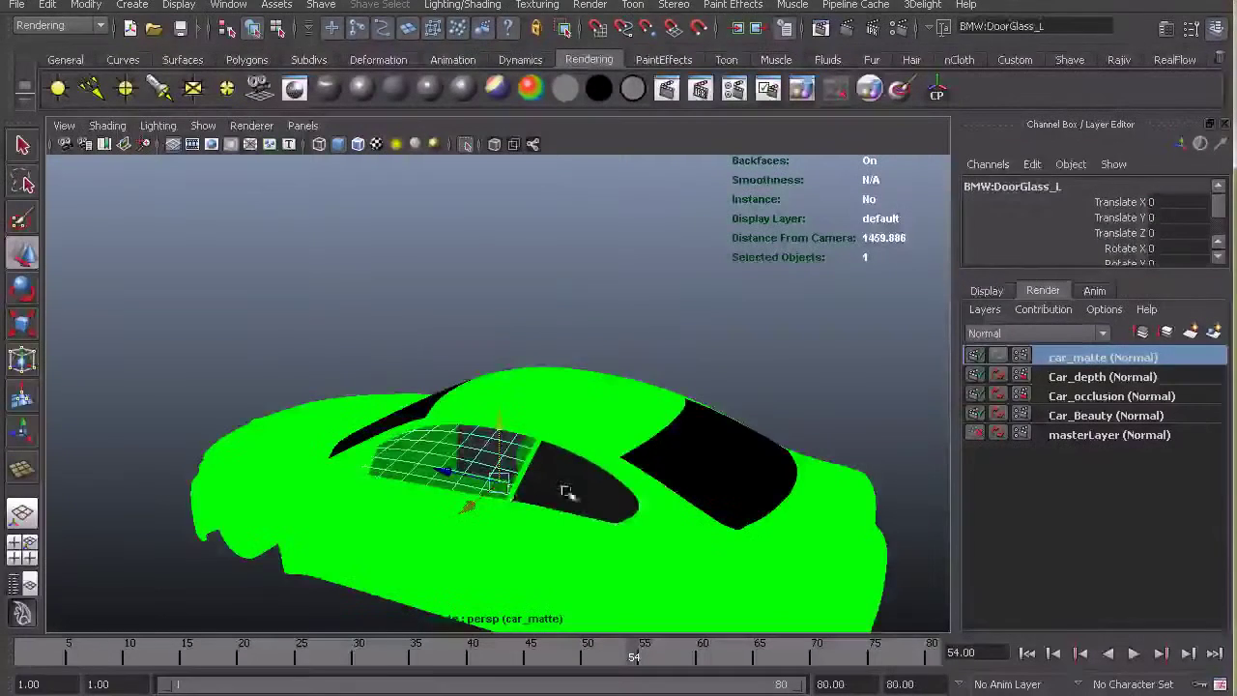
left_click(616, 478, "shift")
left_click(711, 461, "shift")
left_click_drag(502, 435, 623, 473, "alt")
left_click(458, 451, "shift")
left_click_drag(442, 408, 416, 411, "alt")
left_click(405, 429, "shift")
left_click(340, 435, "shift")
left_click_drag(339, 435, 474, 347, "alt")
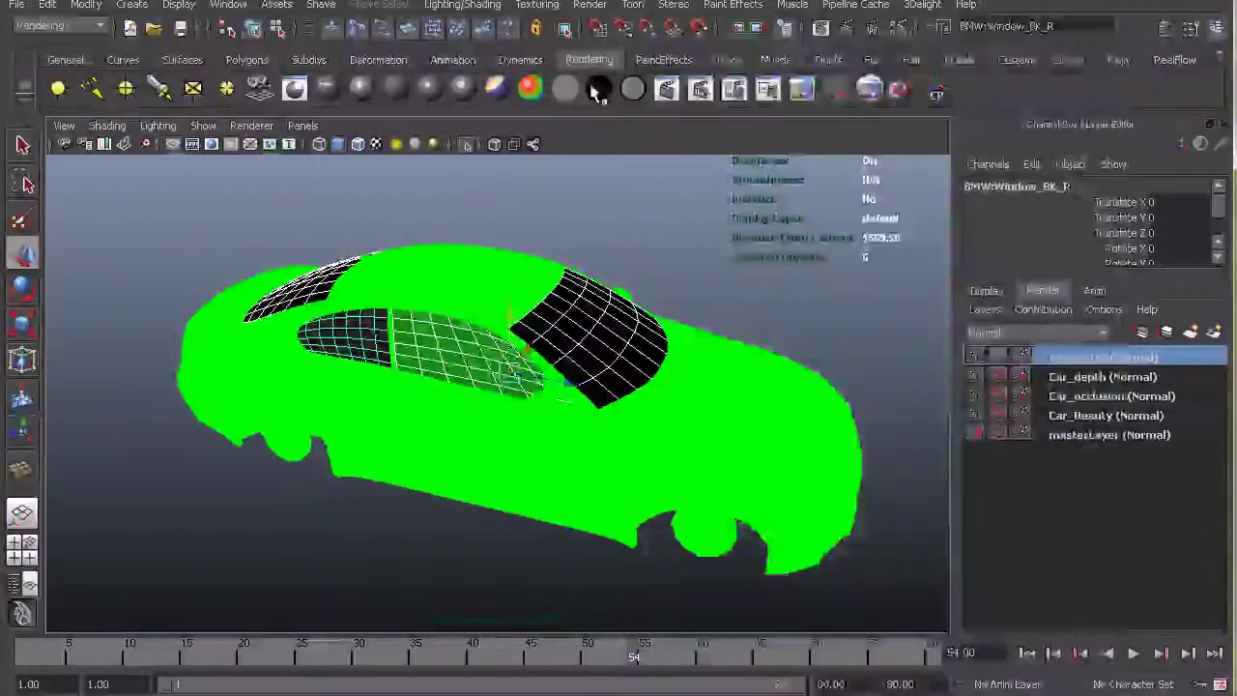
left_click(598, 90)
left_click(942, 337)
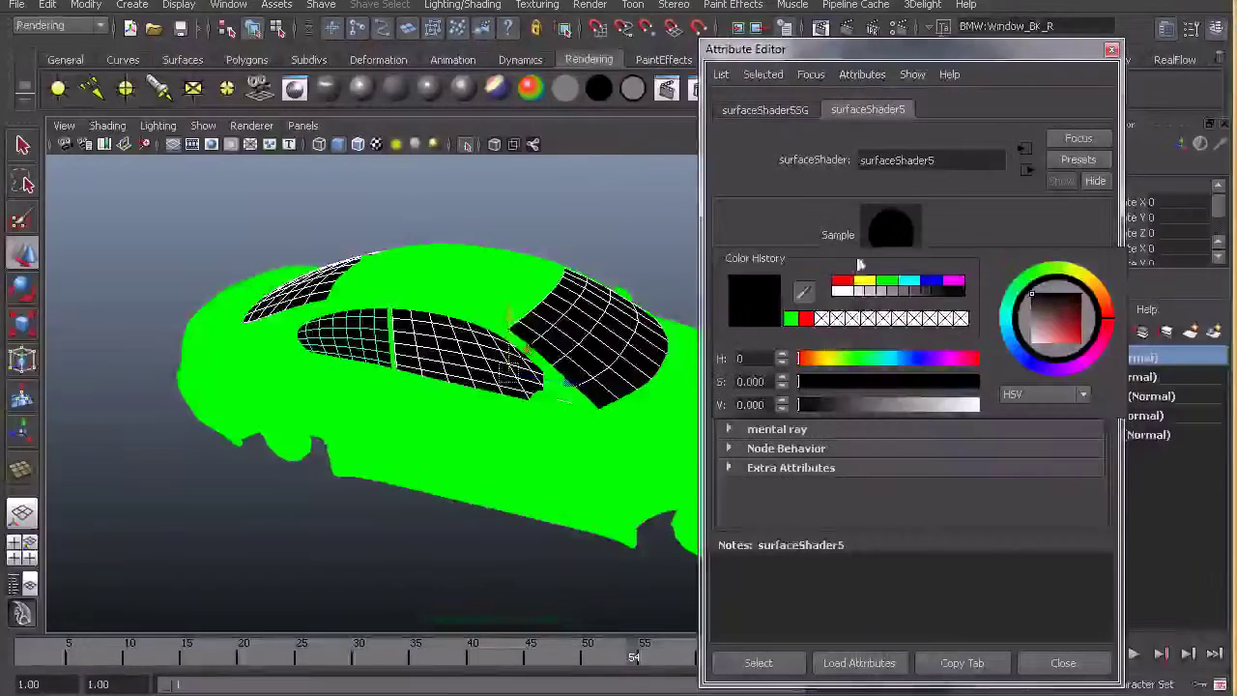
left_click(934, 282)
left_click(1039, 663)
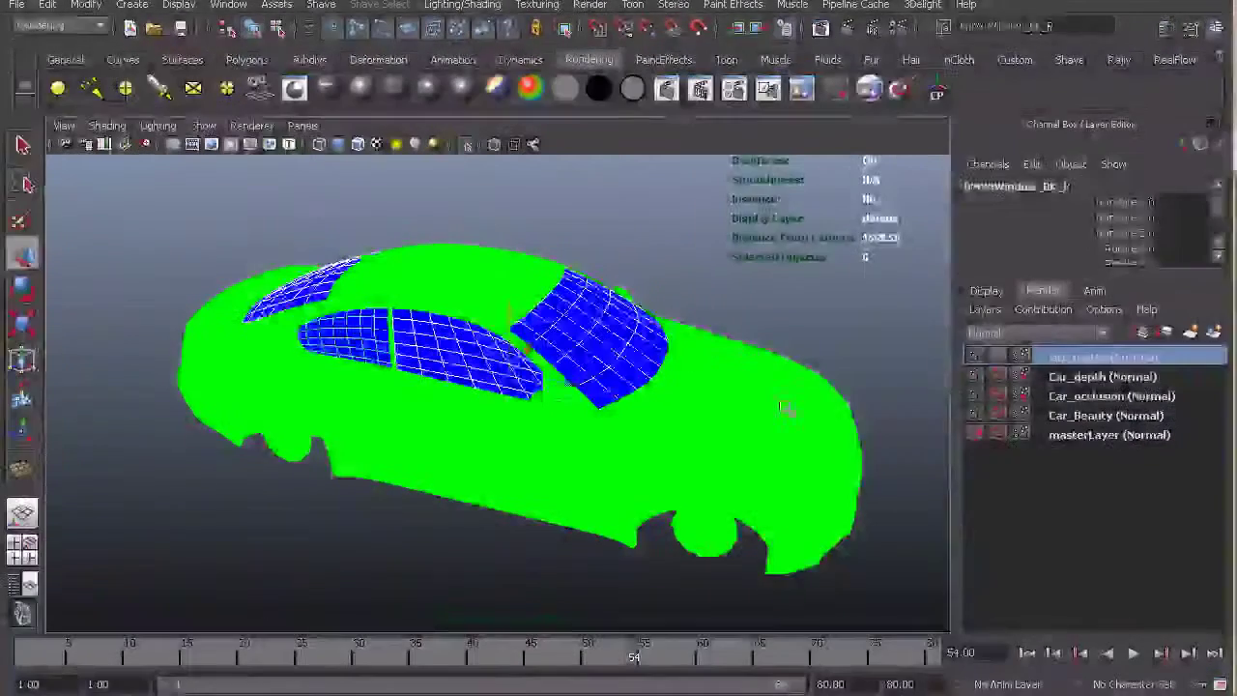
Turn off the isolated view and frame the complete red, green and blue car from the front three-quarter angle
left_click(491, 221)
left_click(203, 126)
mouse_move(251, 153)
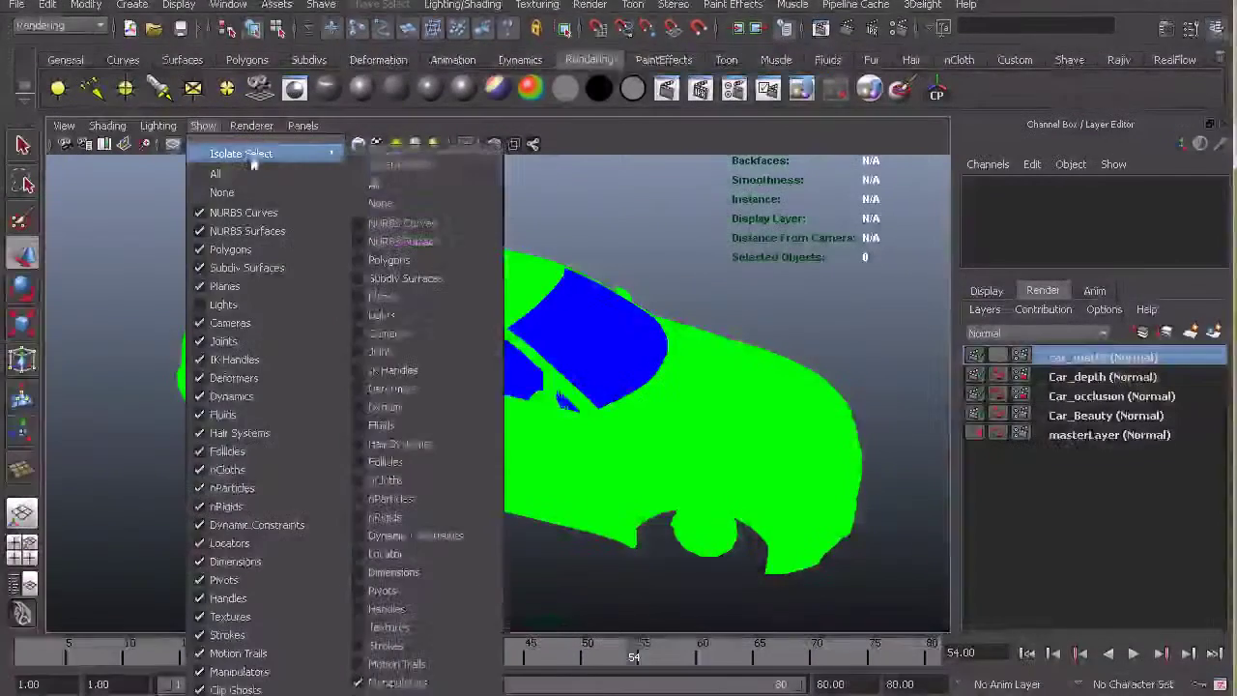
mouse_move(425, 165)
left_click(517, 174)
left_click_drag(594, 259, 226, 381, "alt")
scroll(483, 416, "down", 5)
left_click_drag(483, 414, 538, 430, "alt")
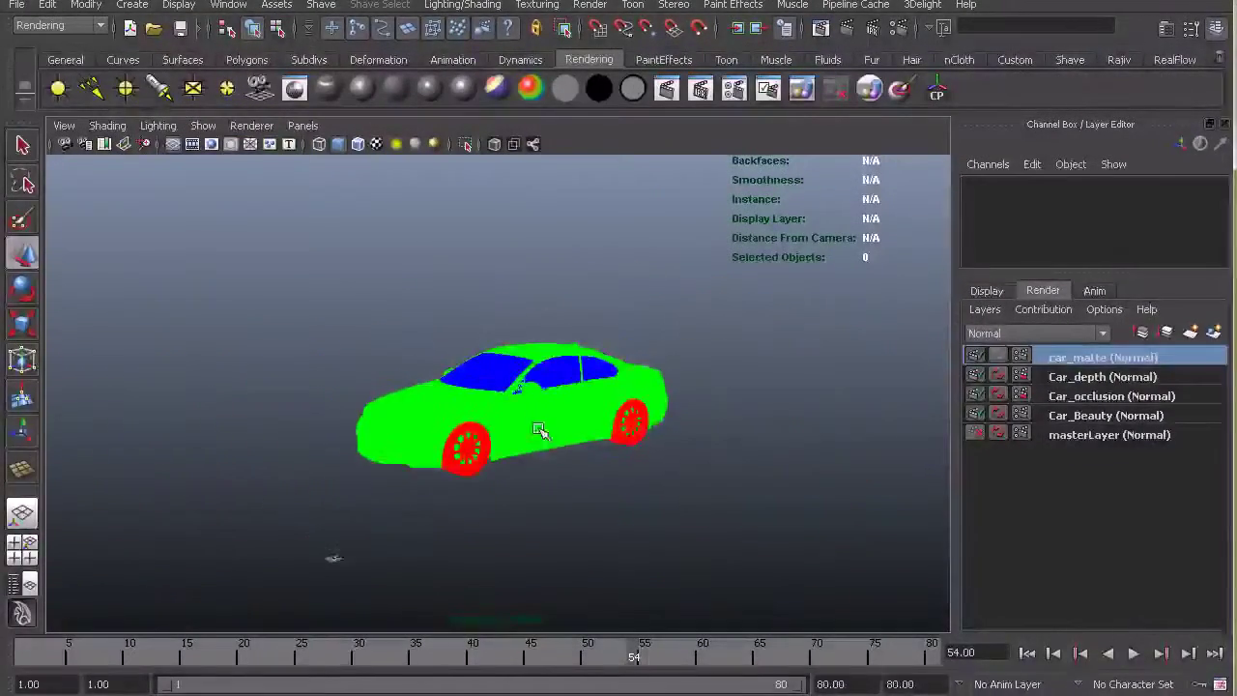
scroll(539, 429, "up", 3)
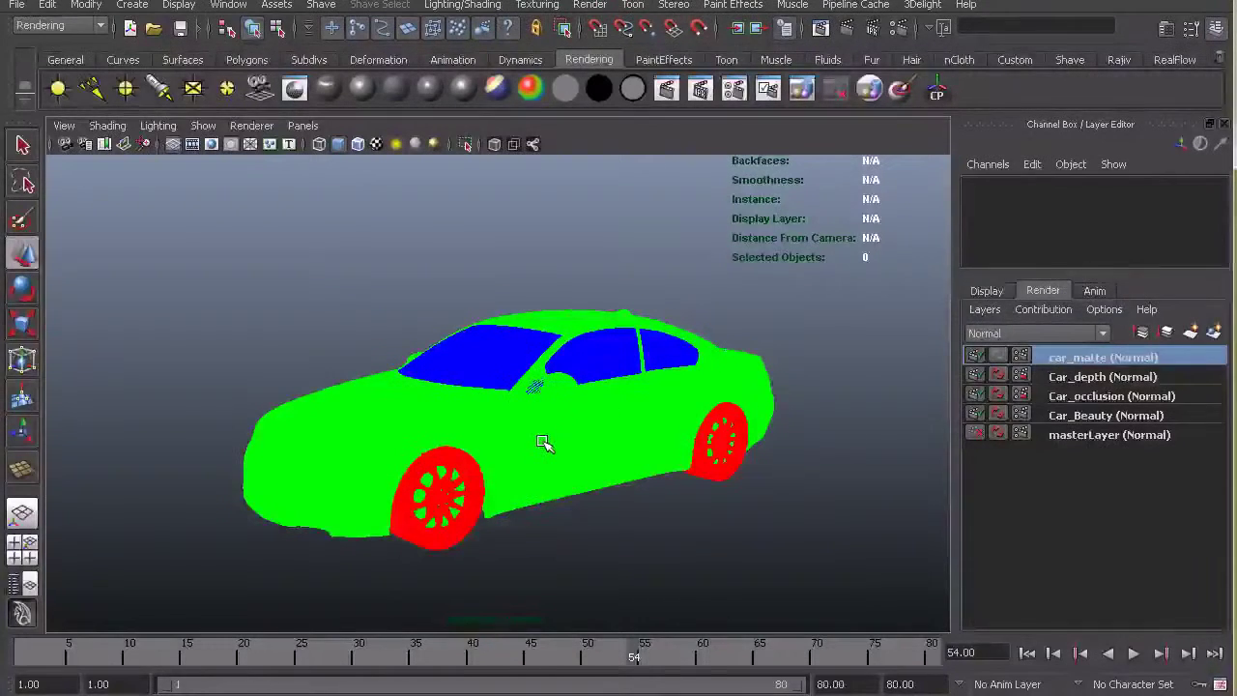
Check the hood and the left headlight area as parts of the green body matte
left_click(328, 426)
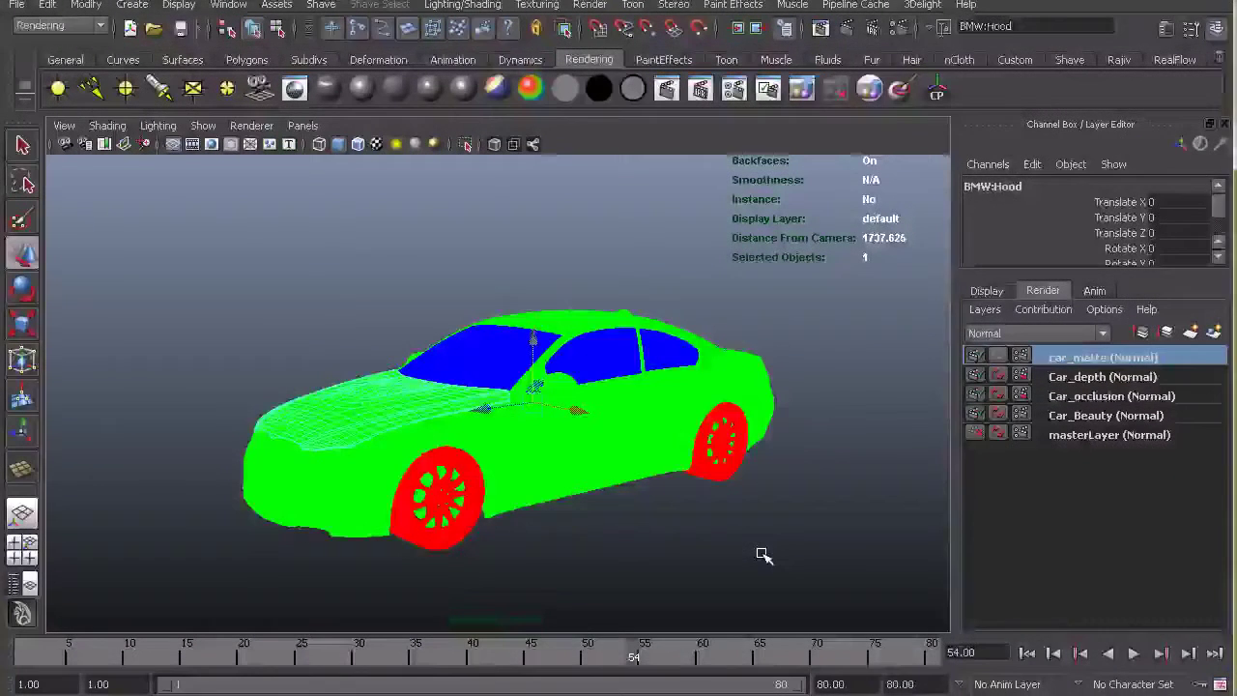
left_click(654, 539)
left_click(365, 462)
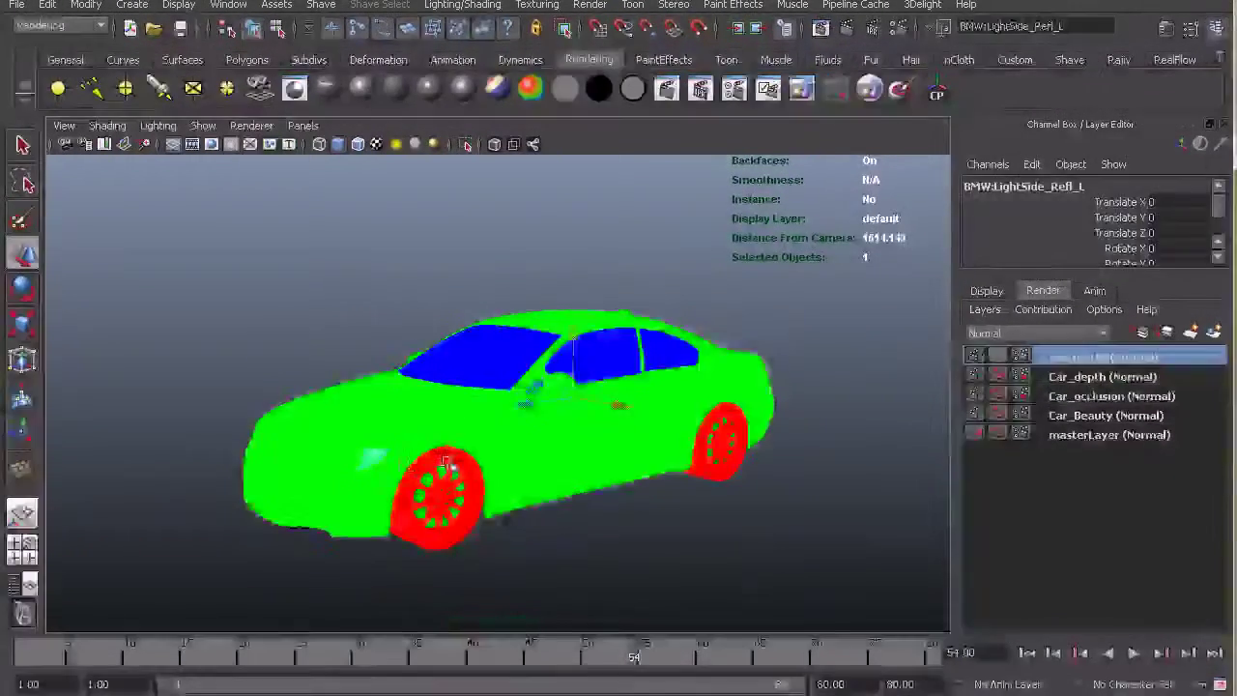
left_click_drag(421, 468, 483, 403, "alt")
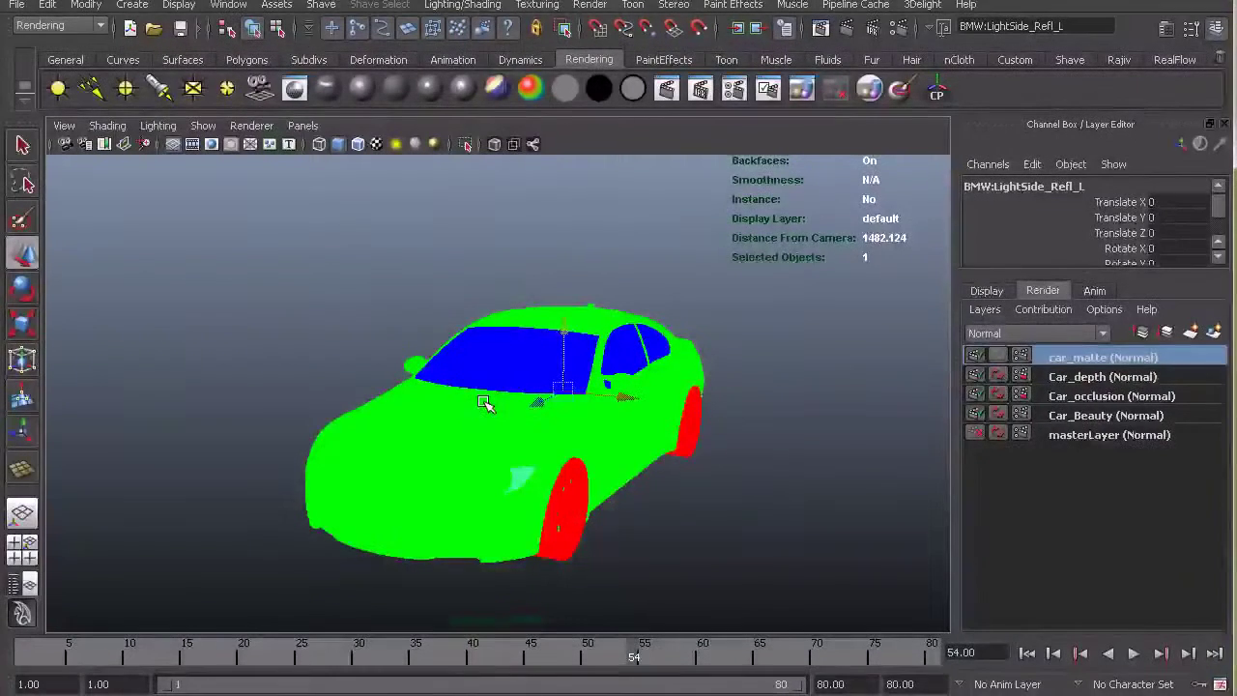
Select the left headlight group GRP_HeadLight_L in masterLayer and create a new render layer from it
left_click(1097, 435)
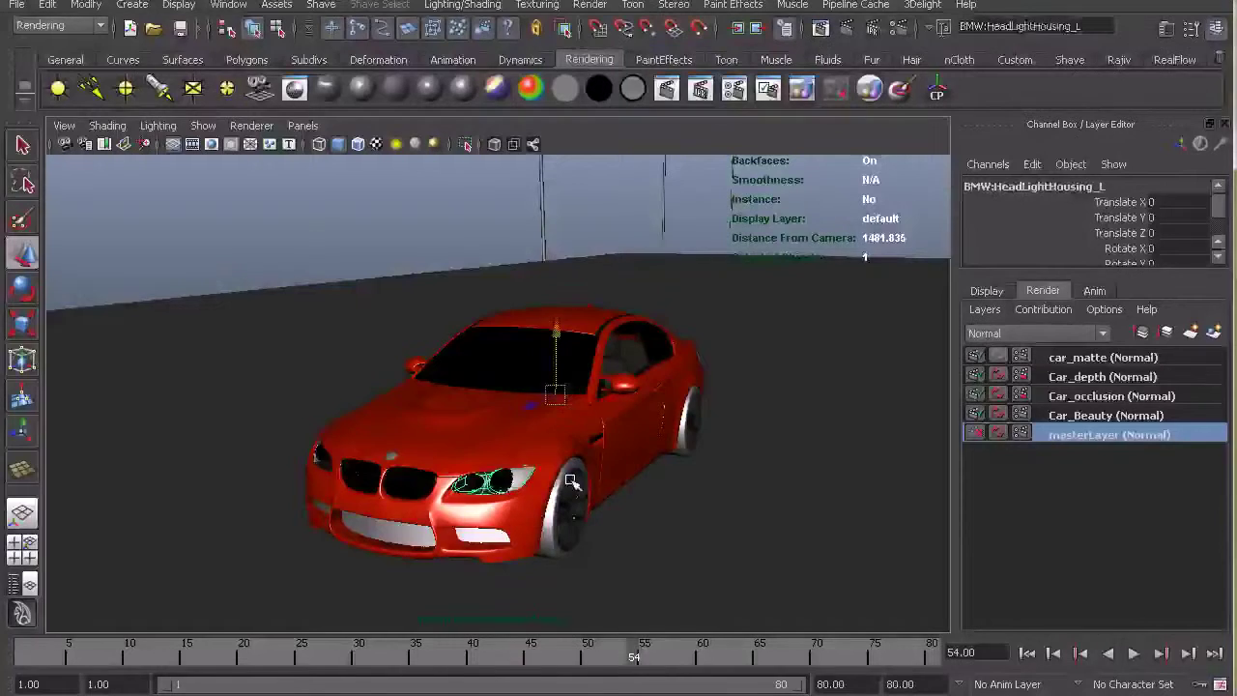
key("Up")
left_click_drag(337, 474, 455, 481, "alt")
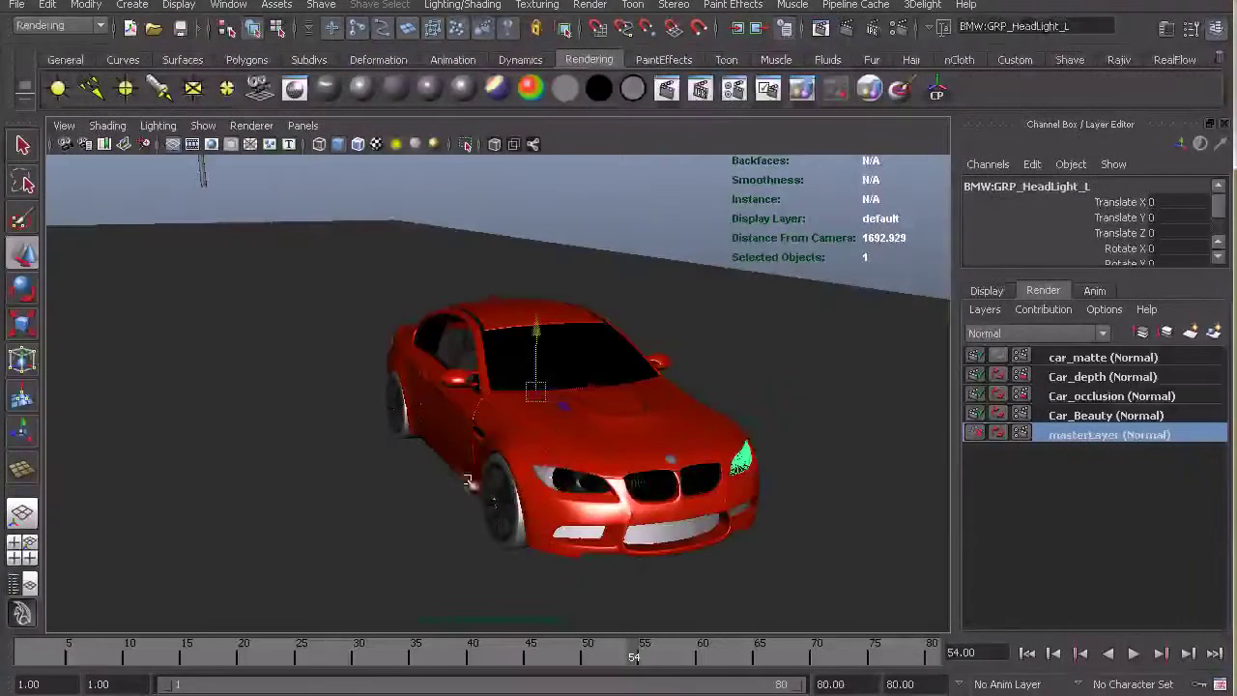
left_click(562, 479)
left_click(565, 480, "shift")
key("Up")
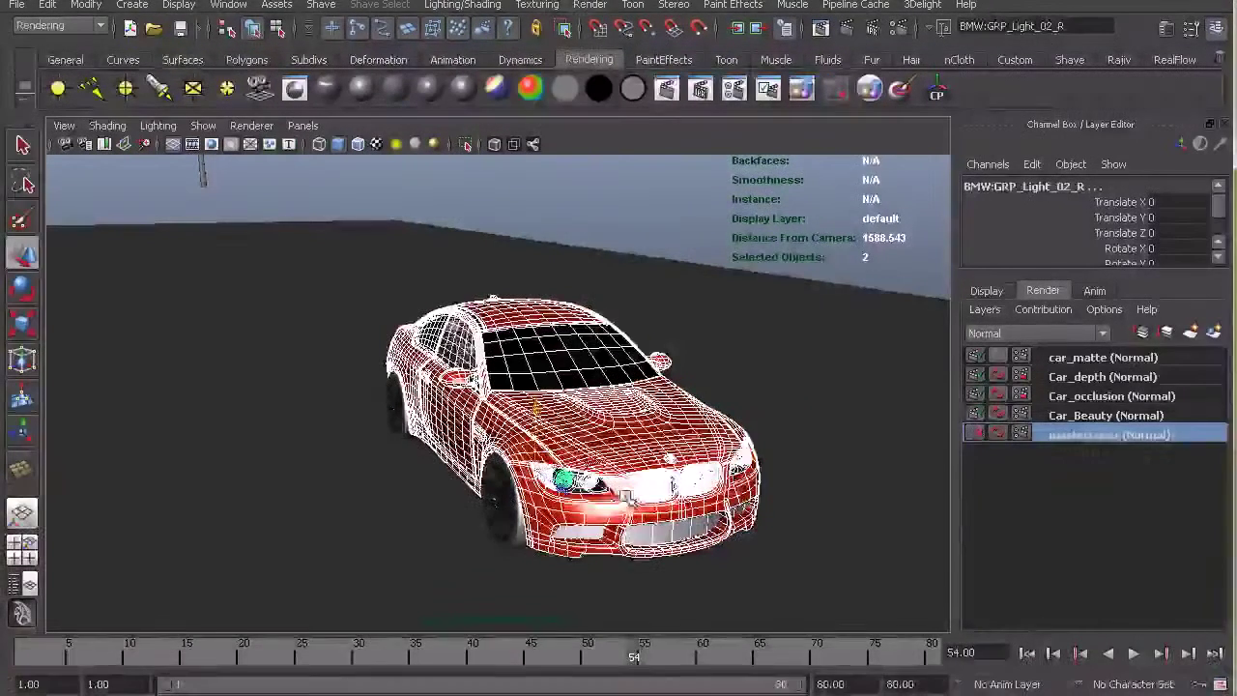
left_click_drag(757, 466, 546, 491, "alt")
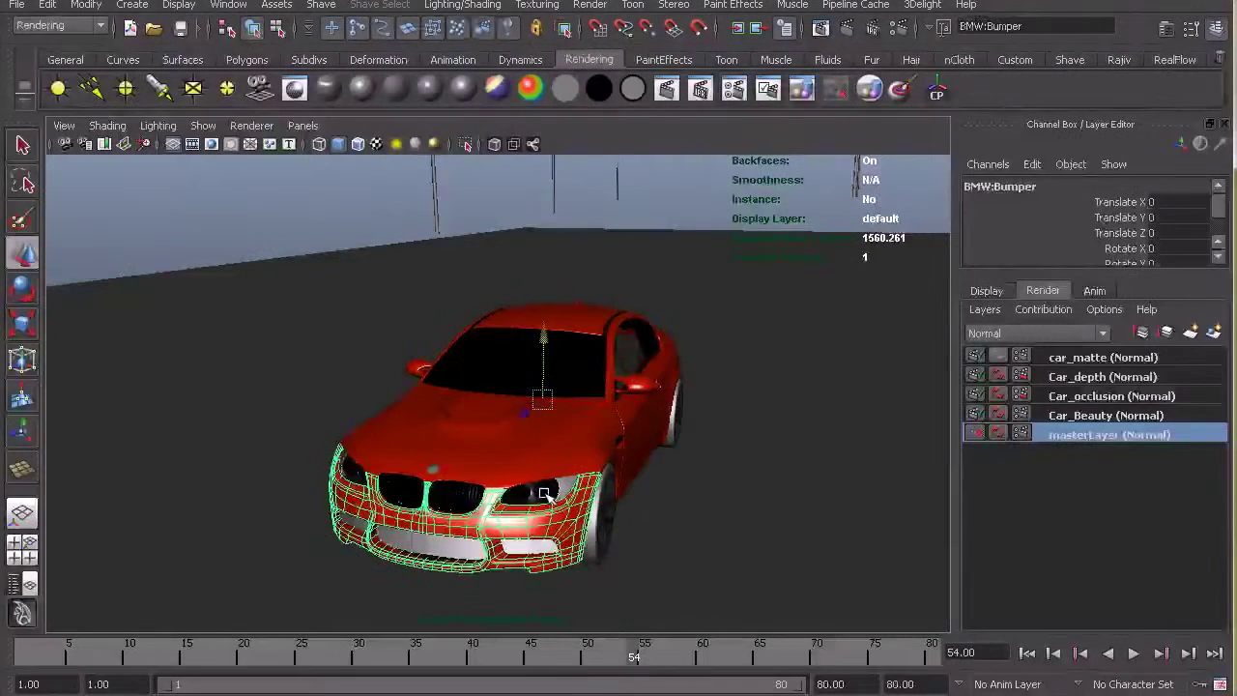
left_click(544, 494)
key("Up")
key("Up")
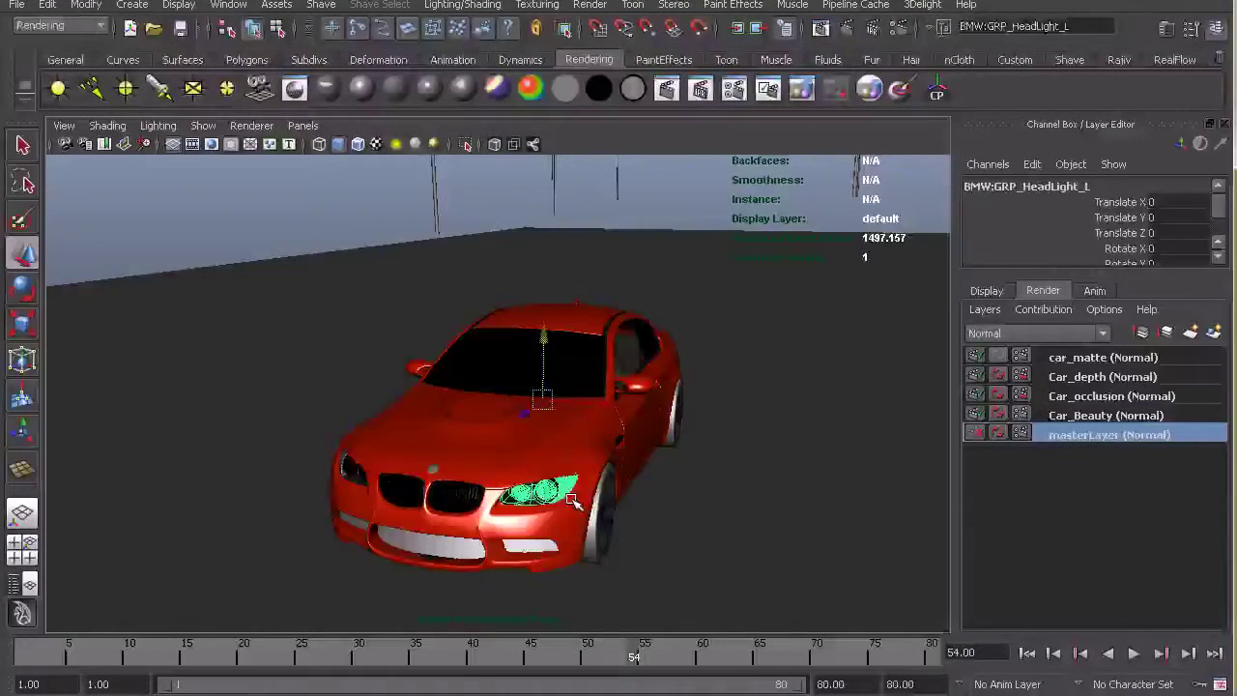
left_click(1216, 331)
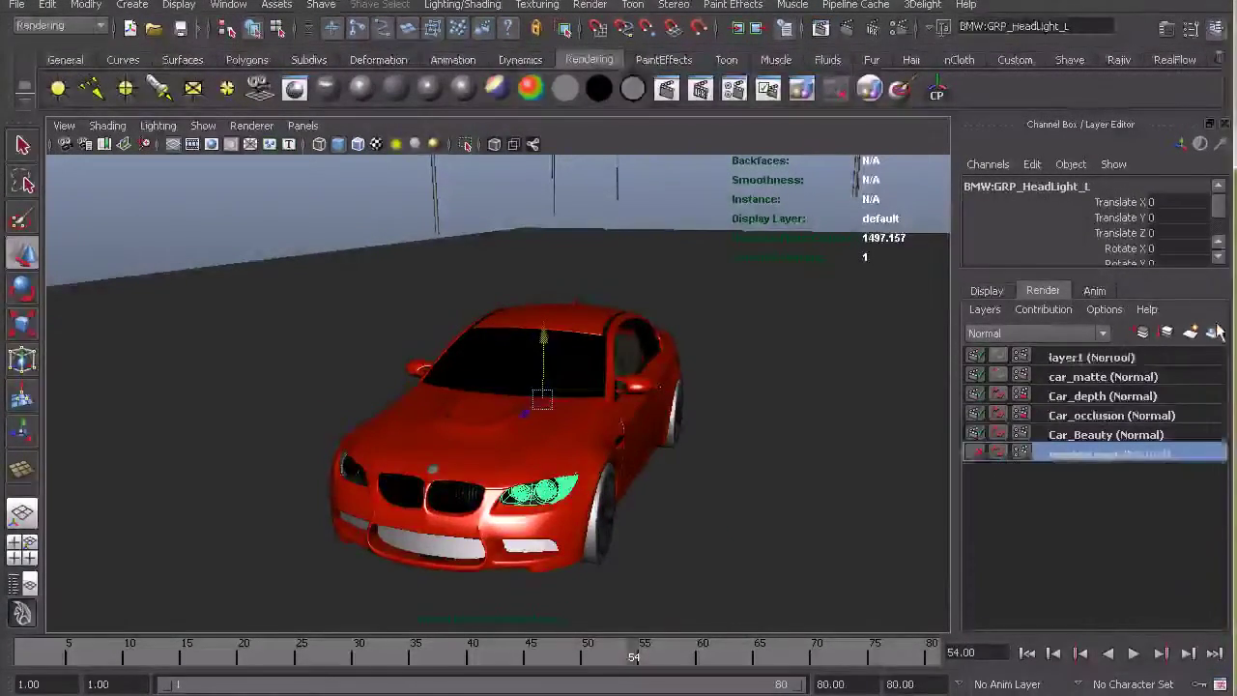
Select the right headlight group GRP_HeadLight_R in masterLayer and add it to the layer1 render layer
left_click(1110, 456)
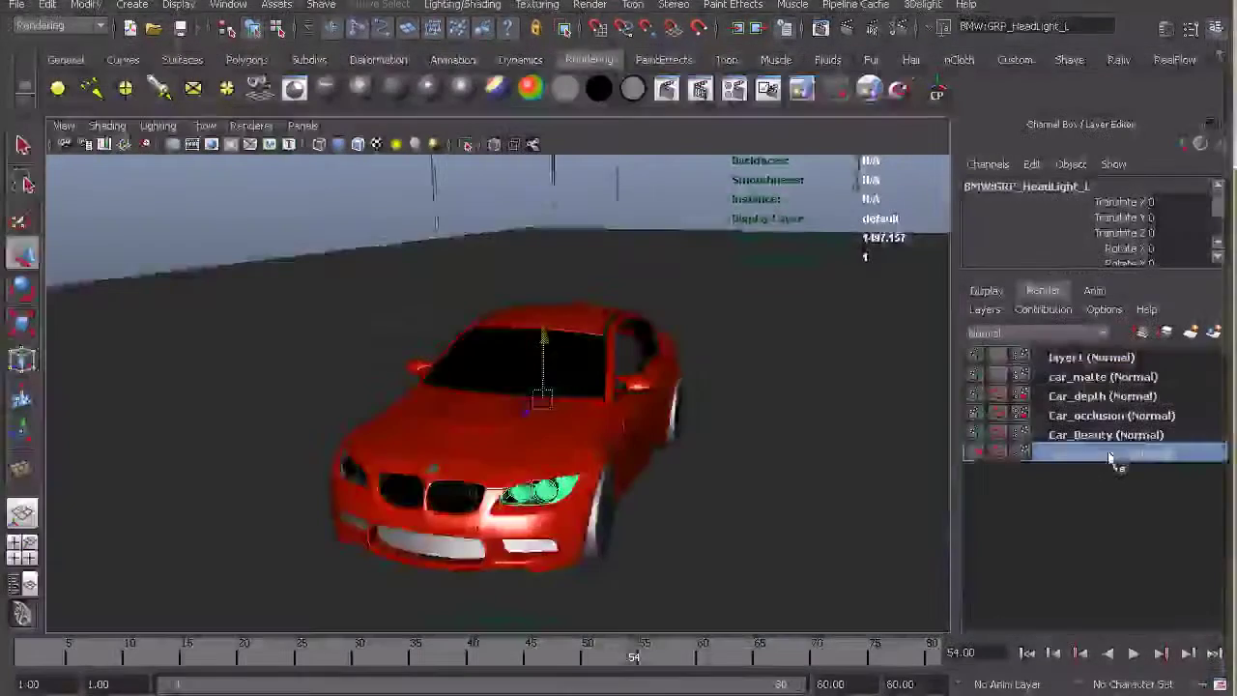
left_click(346, 475)
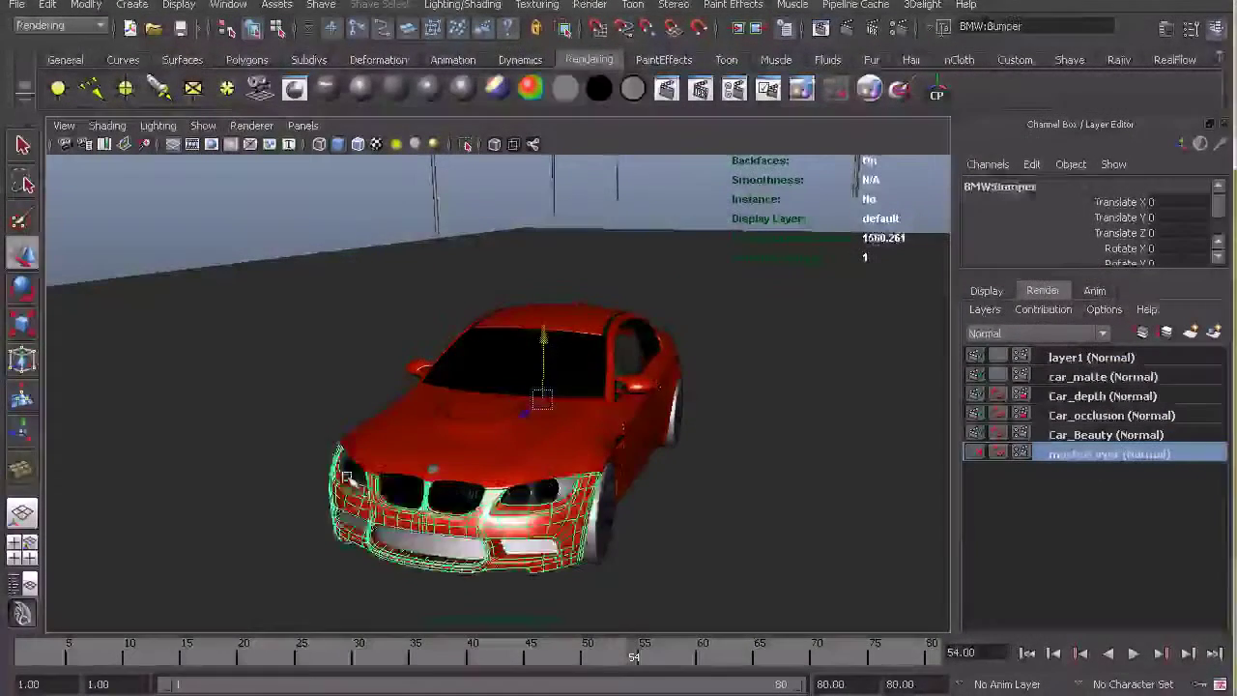
left_click(350, 468)
key("Up")
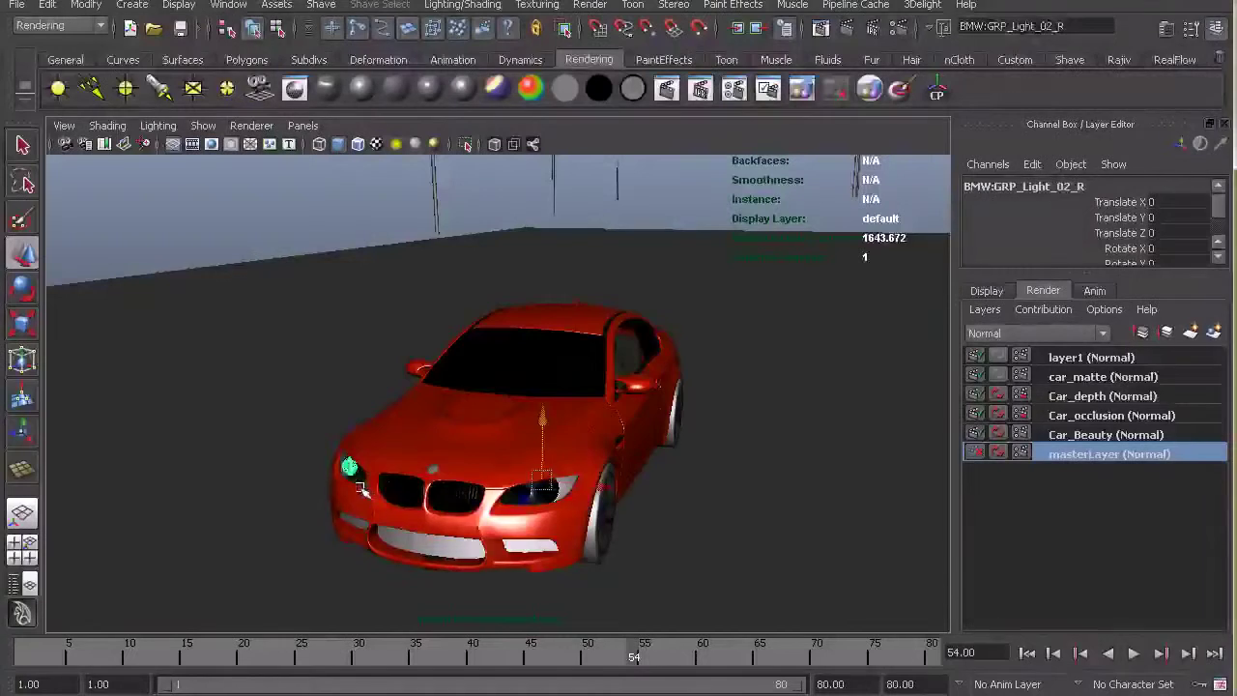
left_click(358, 480)
left_click(353, 474)
scroll(382, 488, "up", 2)
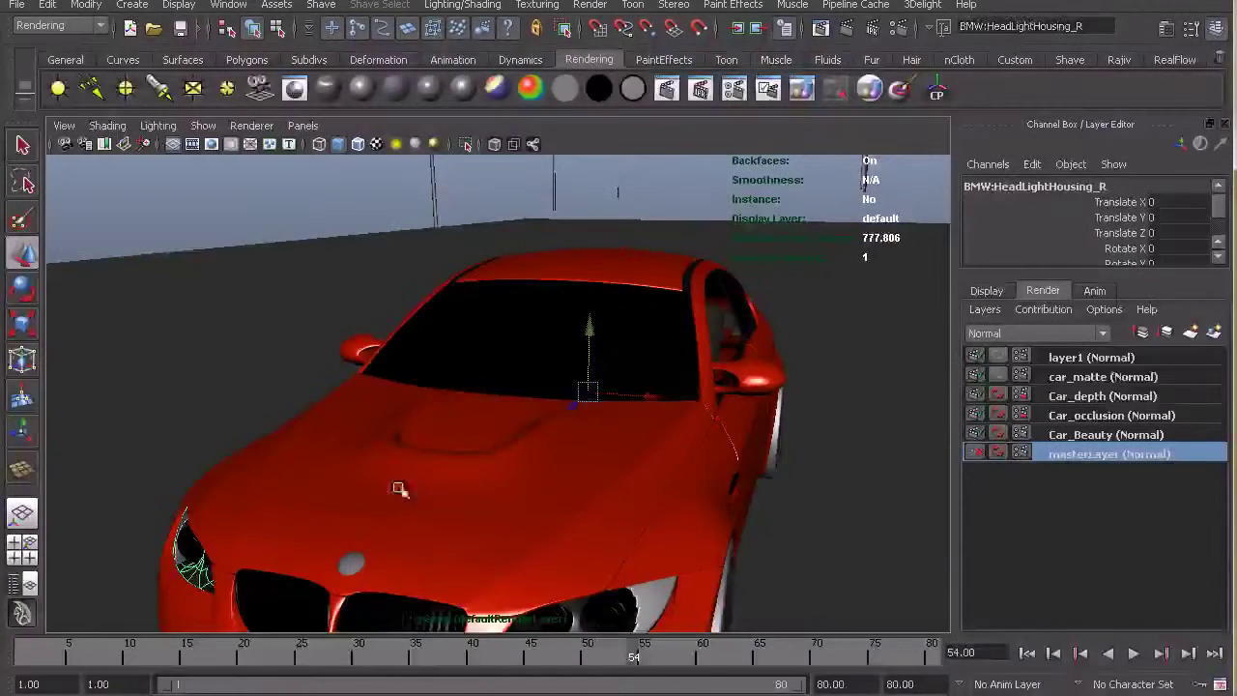
key("Up")
scroll(454, 495, "down", 3)
left_click_drag(621, 467, 699, 464, "alt")
left_click(1105, 359)
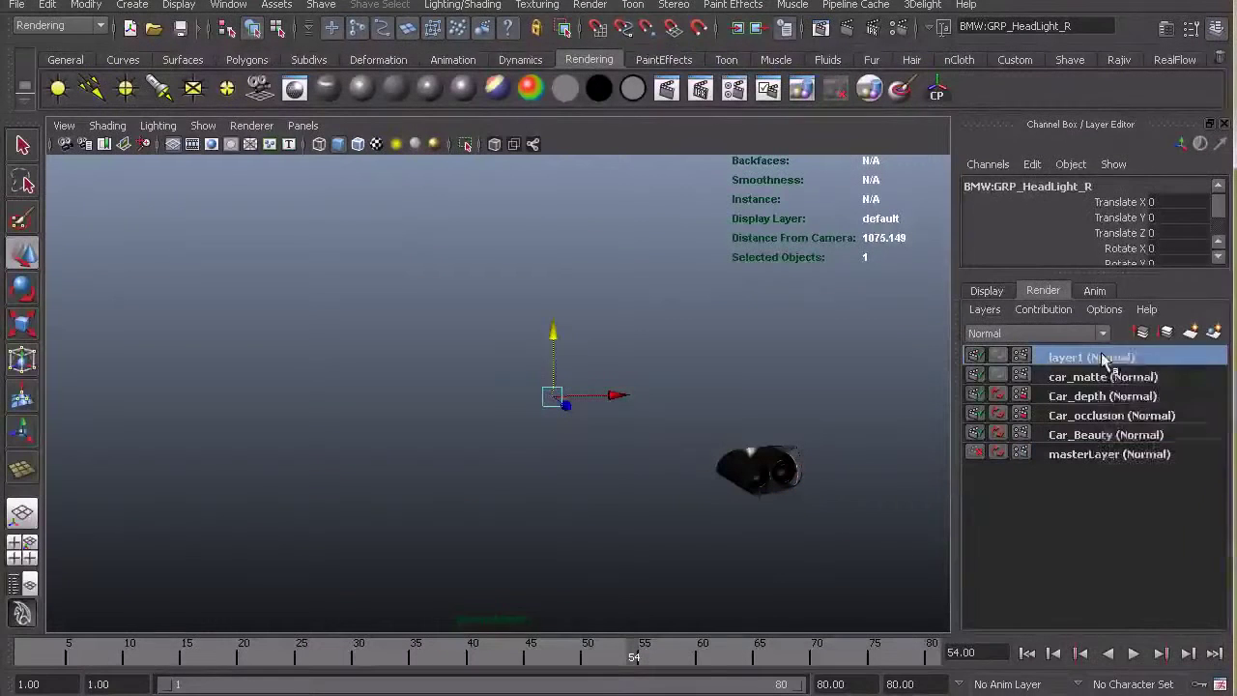
right_click(1105, 360)
left_click(1112, 378)
Check both headlights in layer1 and rename this render layer as Car_Head_Lights
left_click(740, 368)
left_click_drag(682, 440, 534, 436, "alt")
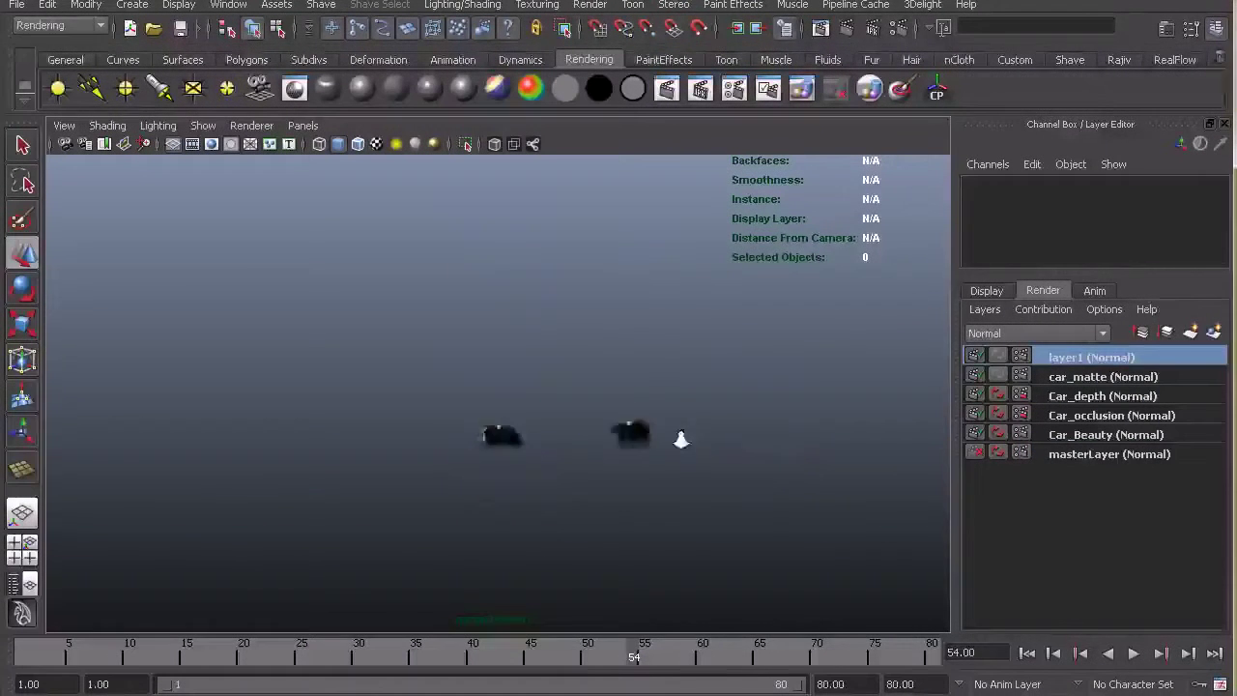
left_click_drag(329, 406, 726, 589)
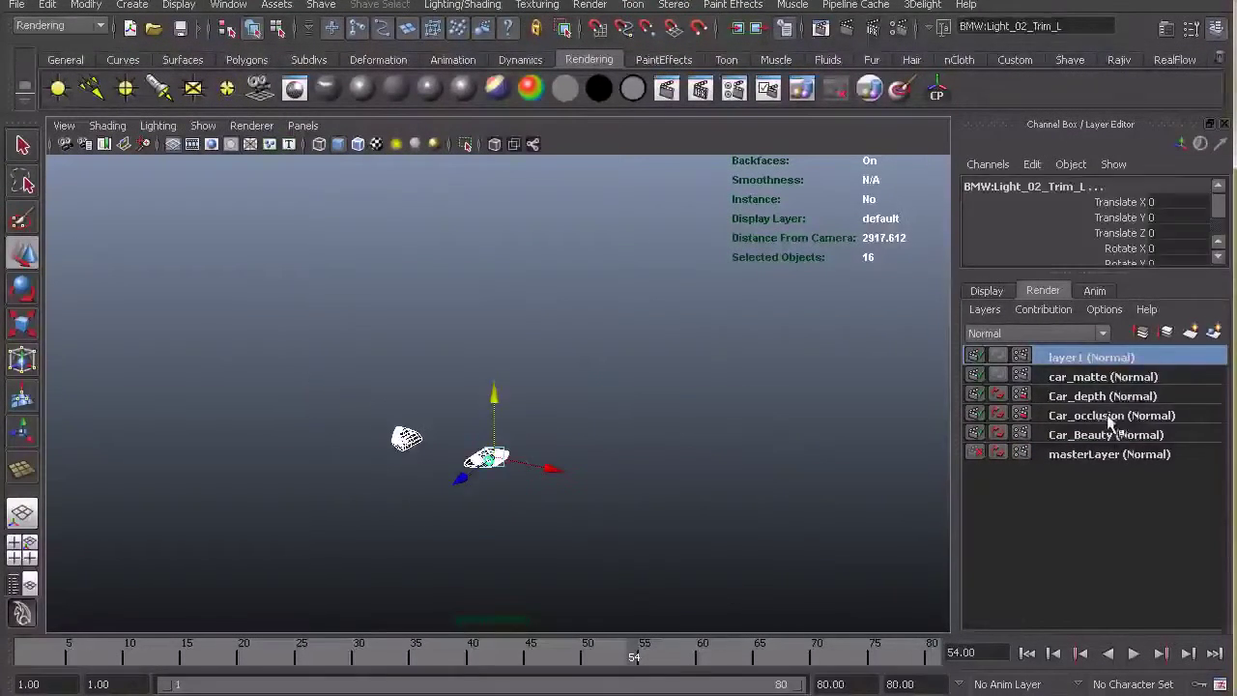
type("Head_Lights")
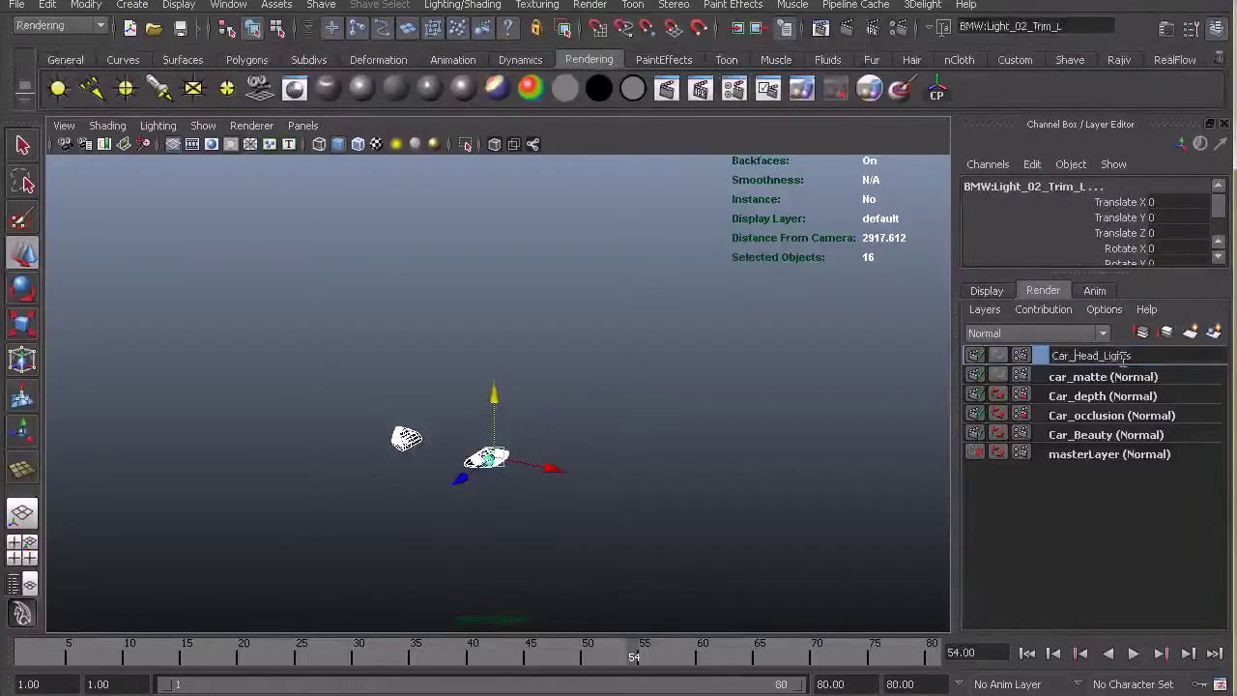
key("Return")
Add Key_Light, mentalrayIbl1 and Fill_Light from the Outliner to the Car_Head_Lights render layer
left_click(663, 398)
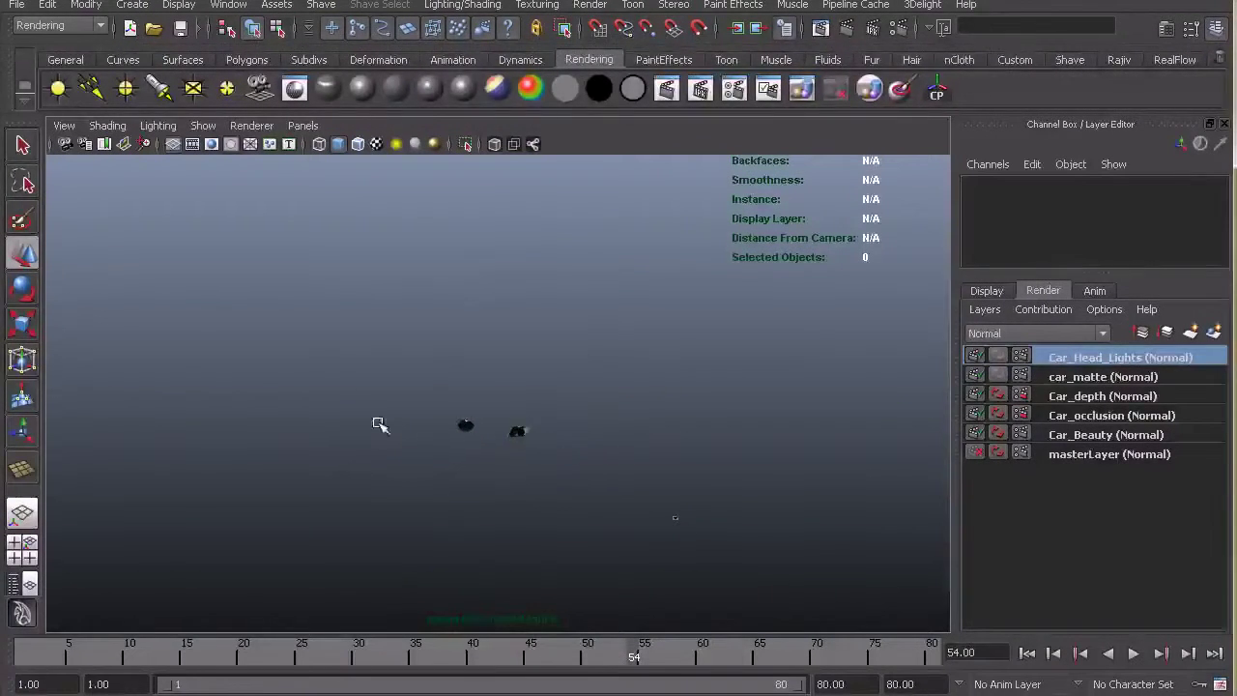
scroll(523, 442, "up", 3)
left_click_drag(620, 536, 567, 556)
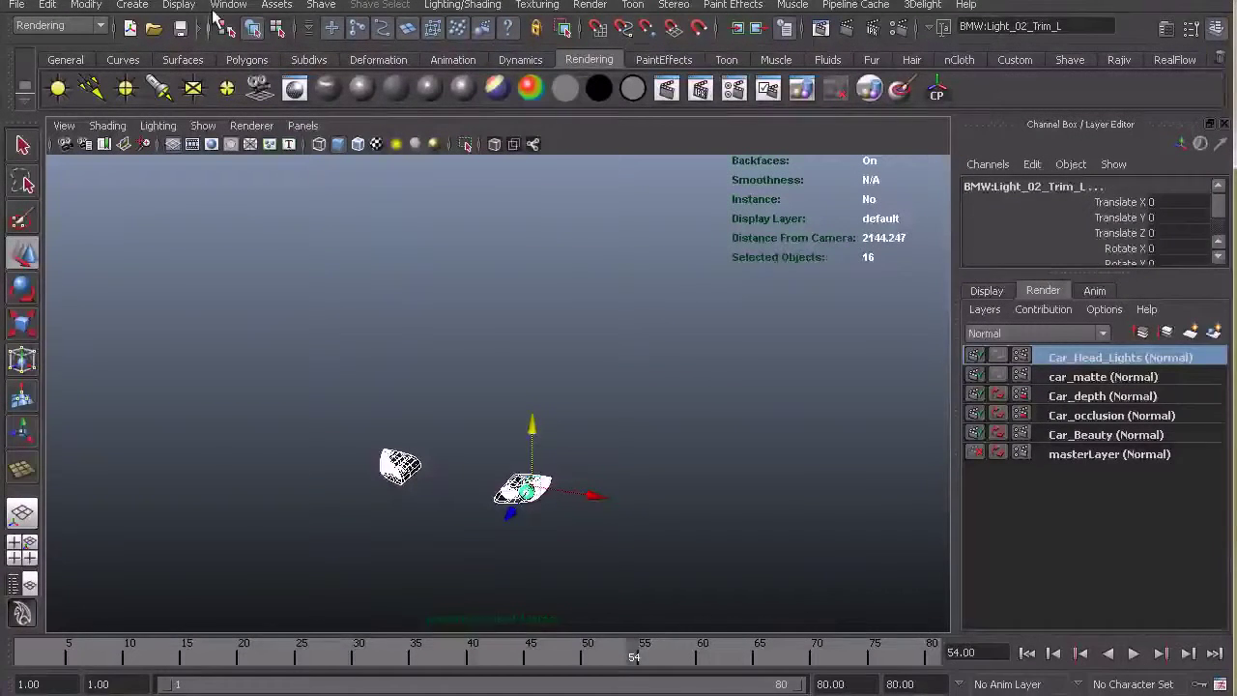
left_click(215, 5)
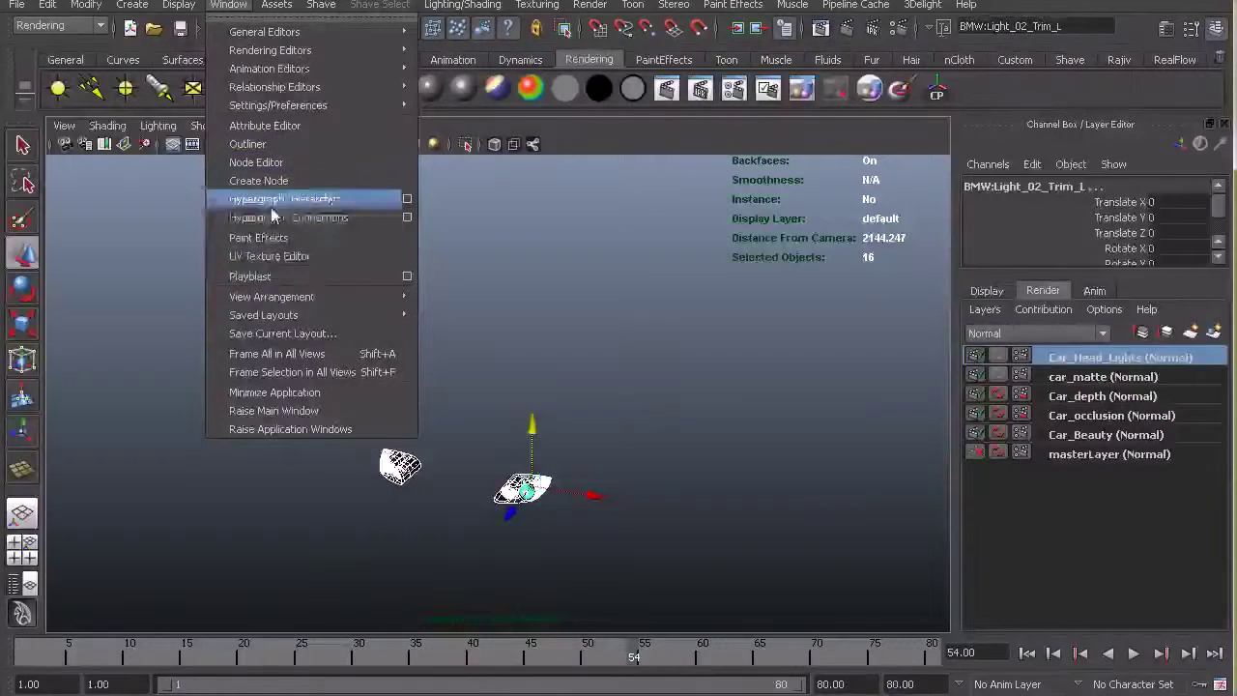
left_click(248, 144)
left_click(83, 353)
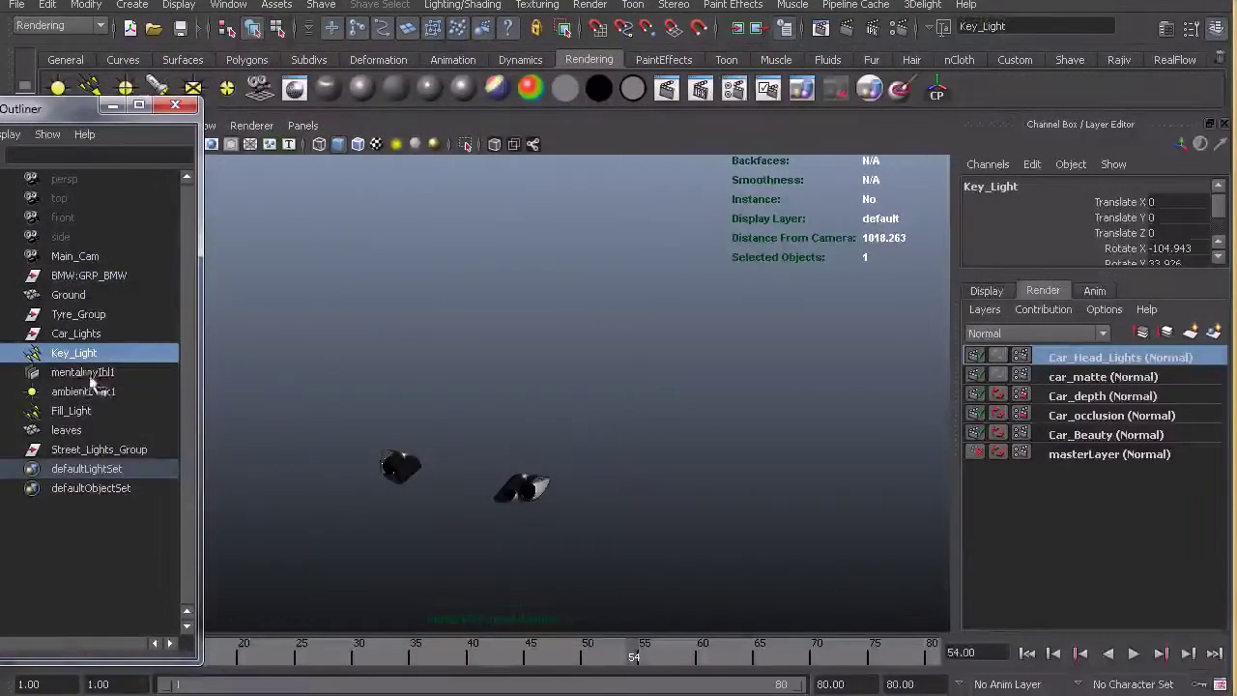
left_click(83, 375, "shift")
left_click(72, 411, "shift")
right_click(1049, 358)
left_click(1146, 385)
left_click(699, 409)
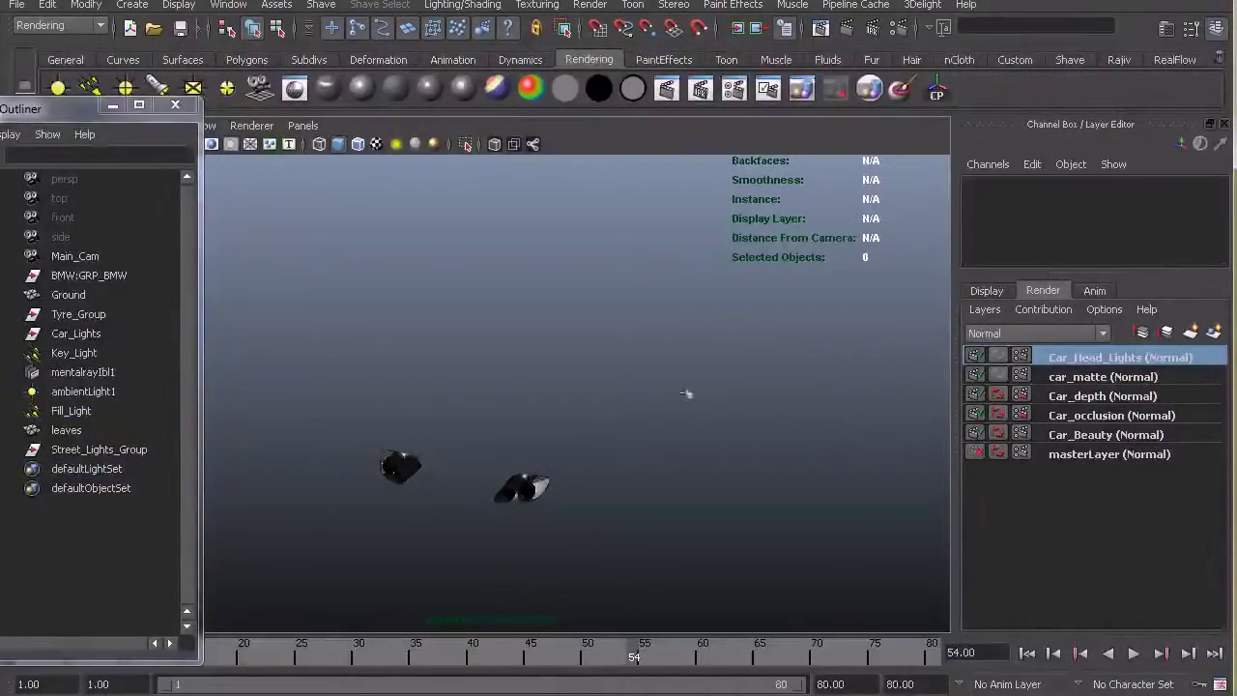
Create a render layer from the car, tyres and ground in masterLayer and name it Car_LightPass
left_click(1097, 436)
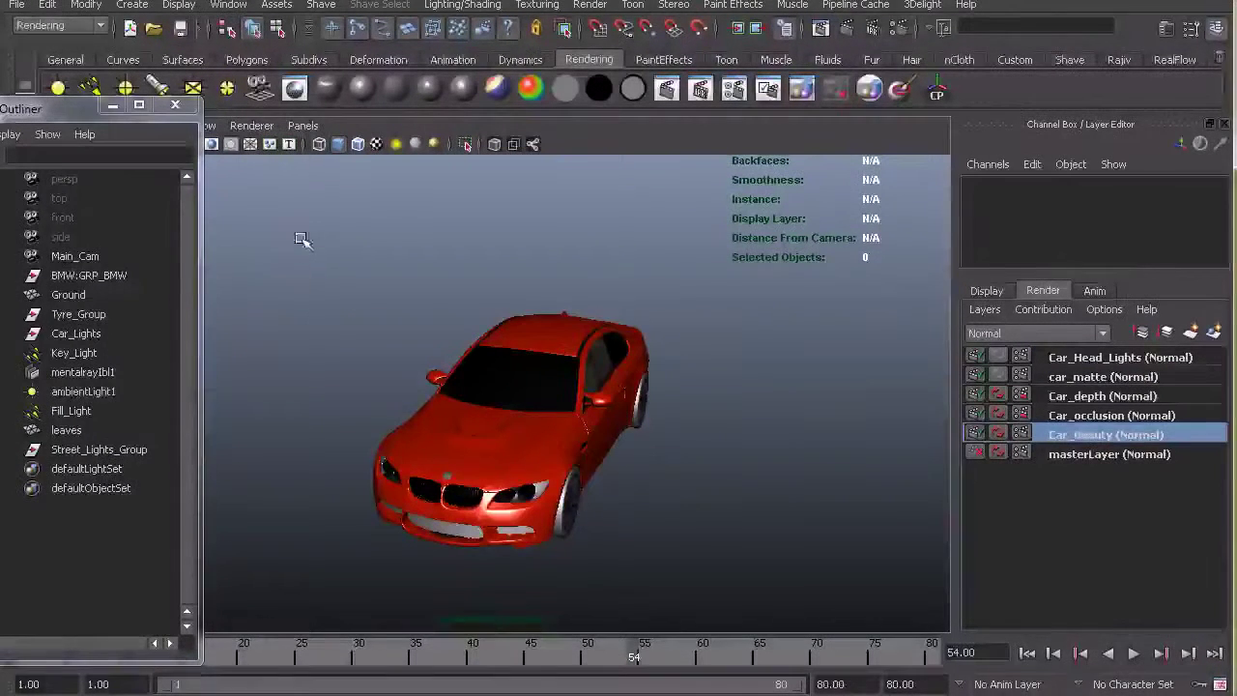
left_click(1139, 458)
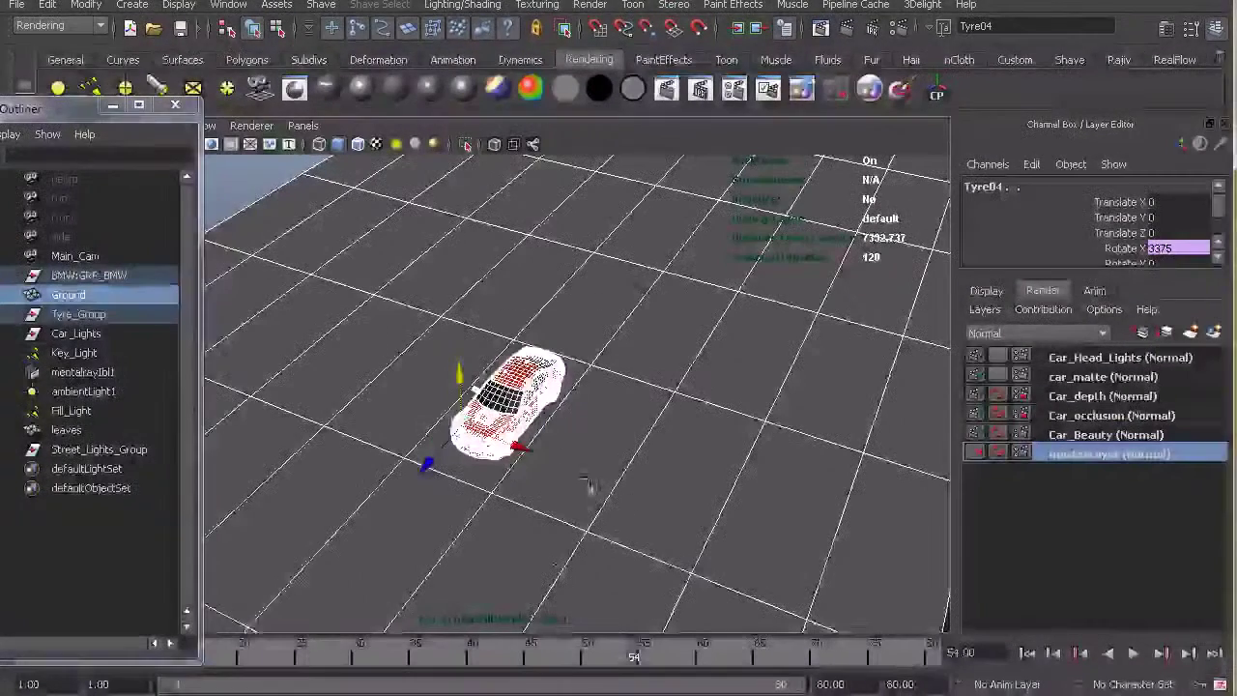
left_click(1215, 331)
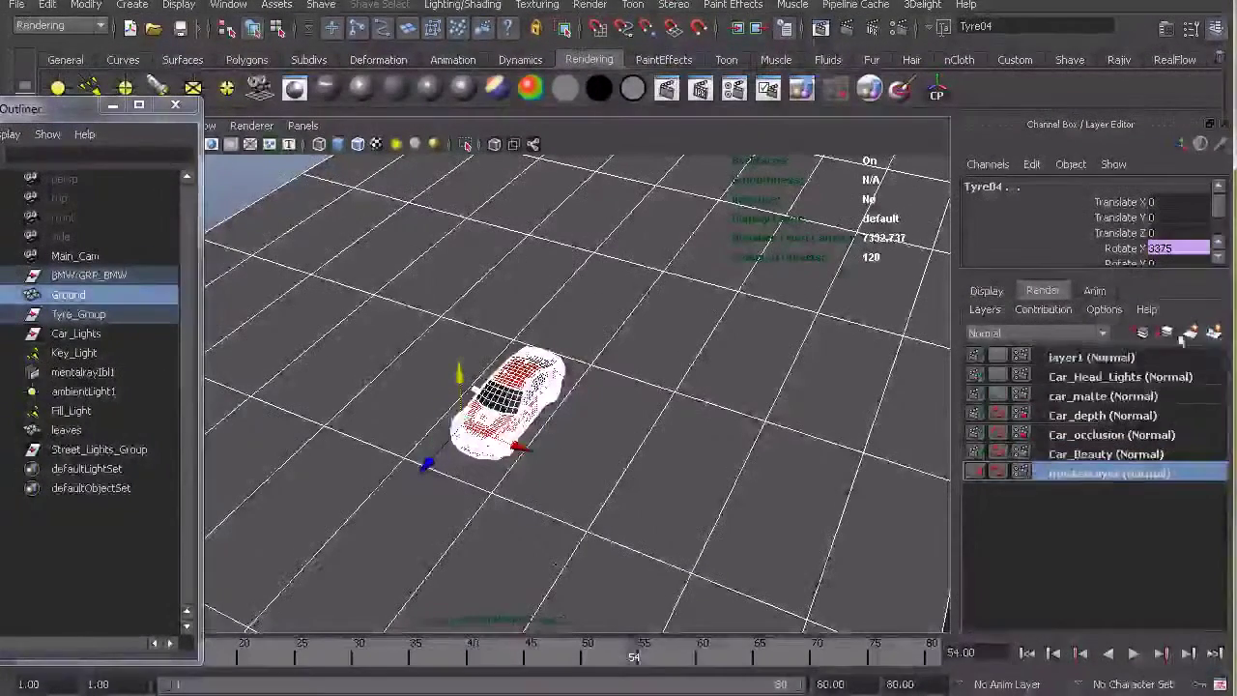
left_click(1094, 359)
double_click(1093, 358)
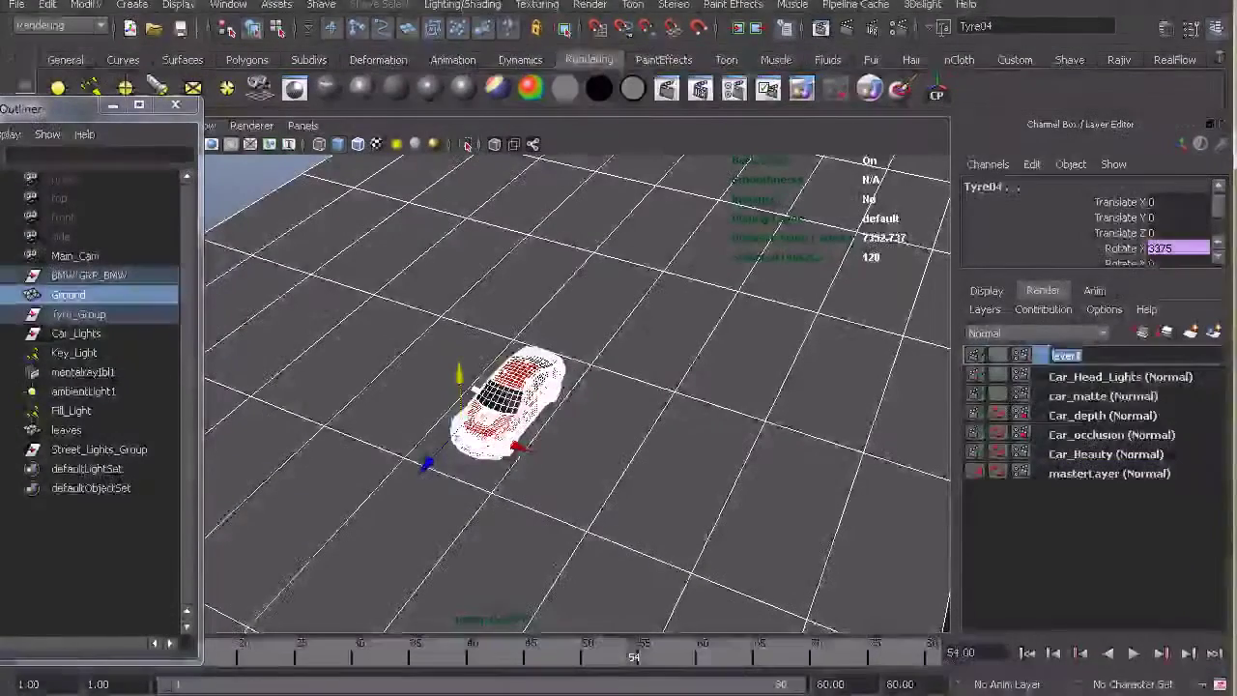
type("Car_Light")
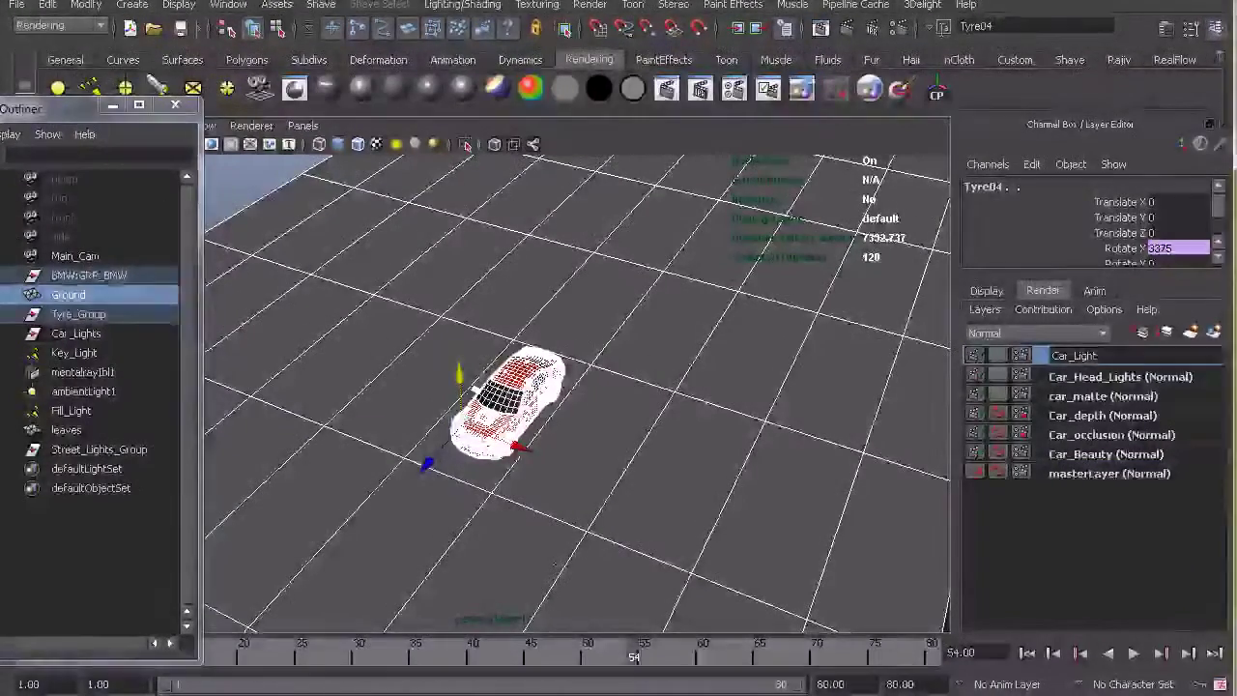
type("Pass (Normal")
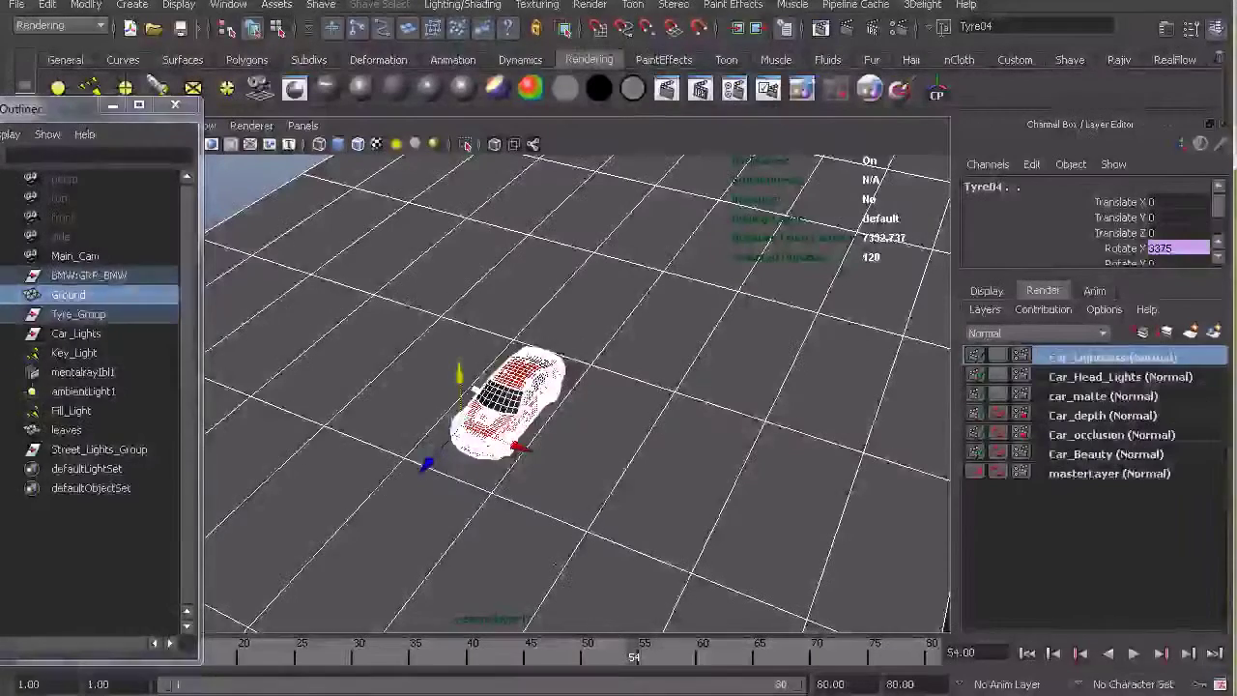
Turn on the display of lights in the perspective view, with the Outliner moved clear of the car
left_click_drag(568, 345, 564, 318, "alt")
left_click_drag(85, 108, 171, 289)
left_click(203, 125)
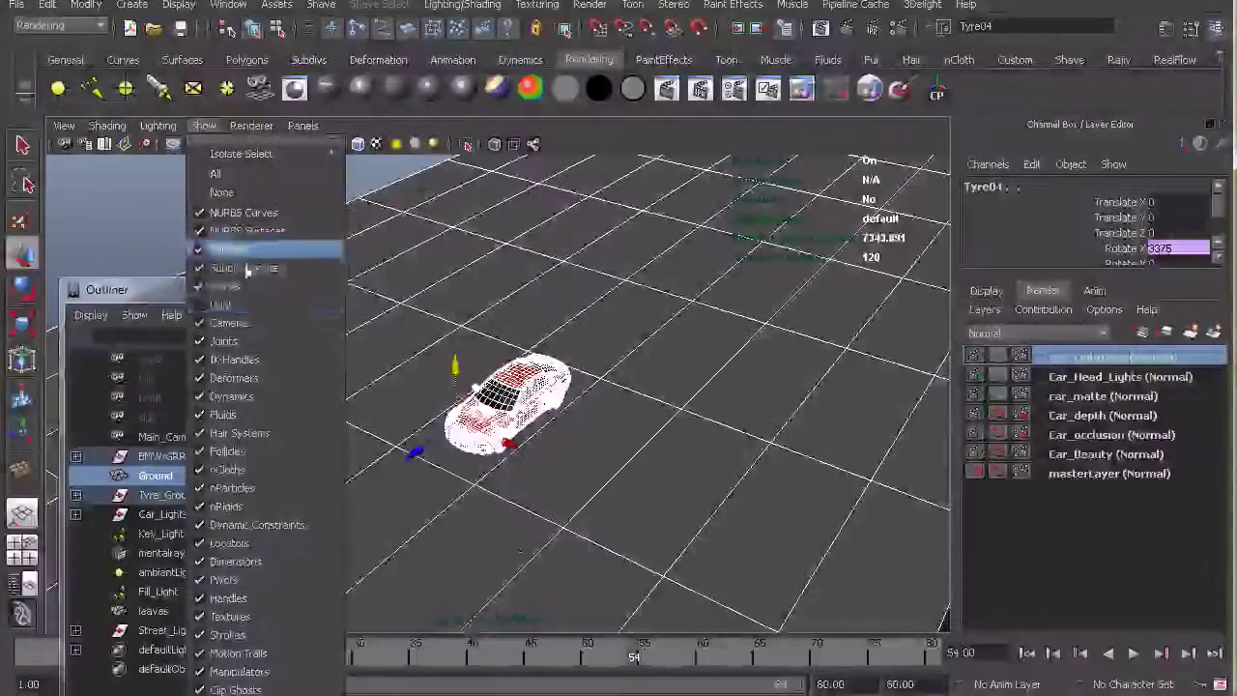
left_click(251, 308)
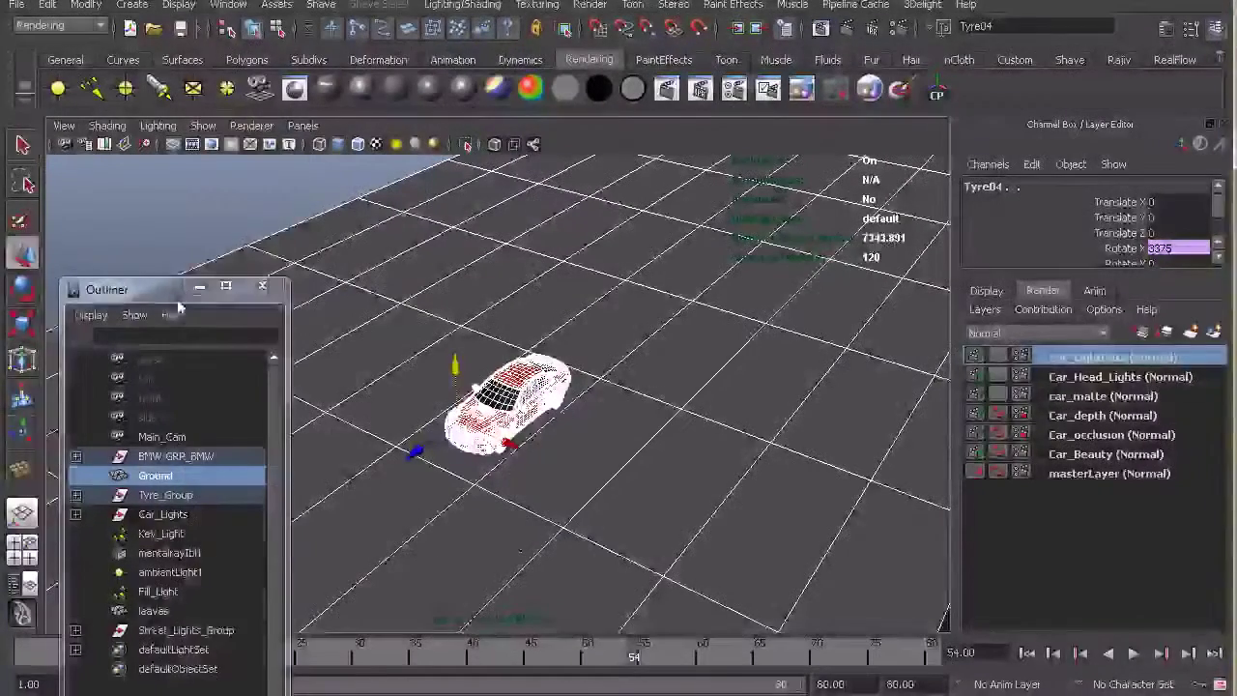
left_click_drag(154, 289, 154, 222)
left_click_drag(586, 413, 590, 348, "alt")
scroll(578, 338, "up", 5)
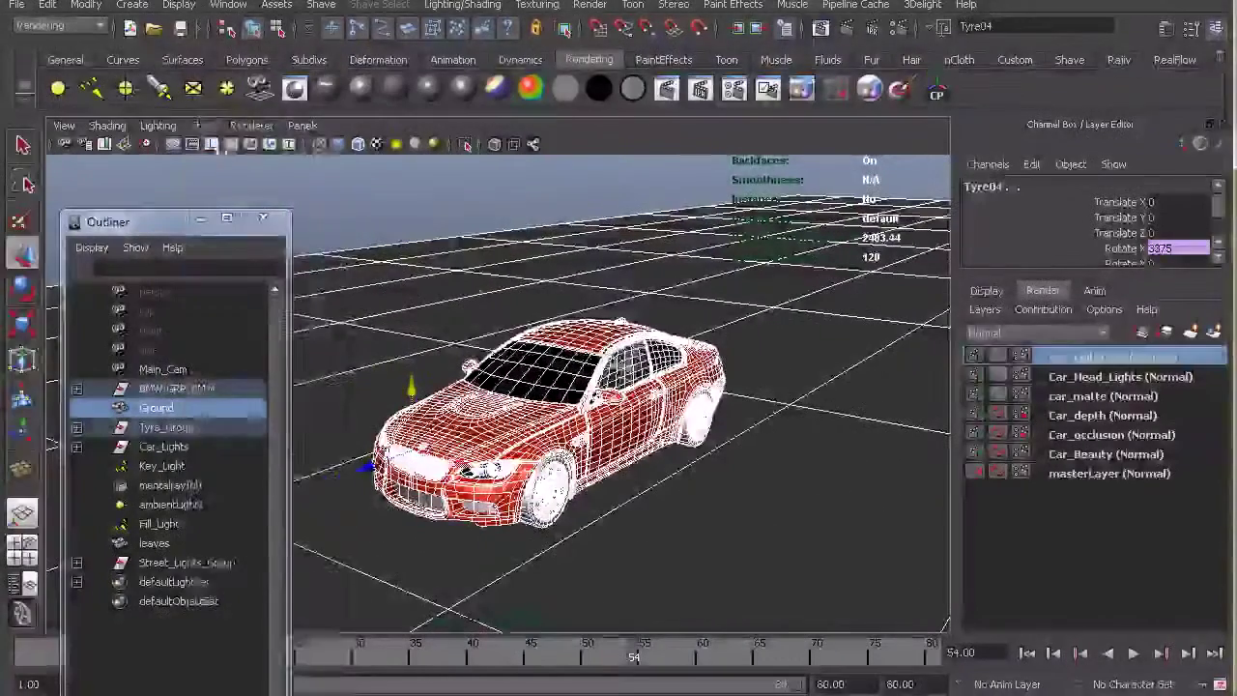
left_click(203, 126)
Add the Car_Lights group to the Car_LightPass render layer and check the lights around the car
left_click(154, 449)
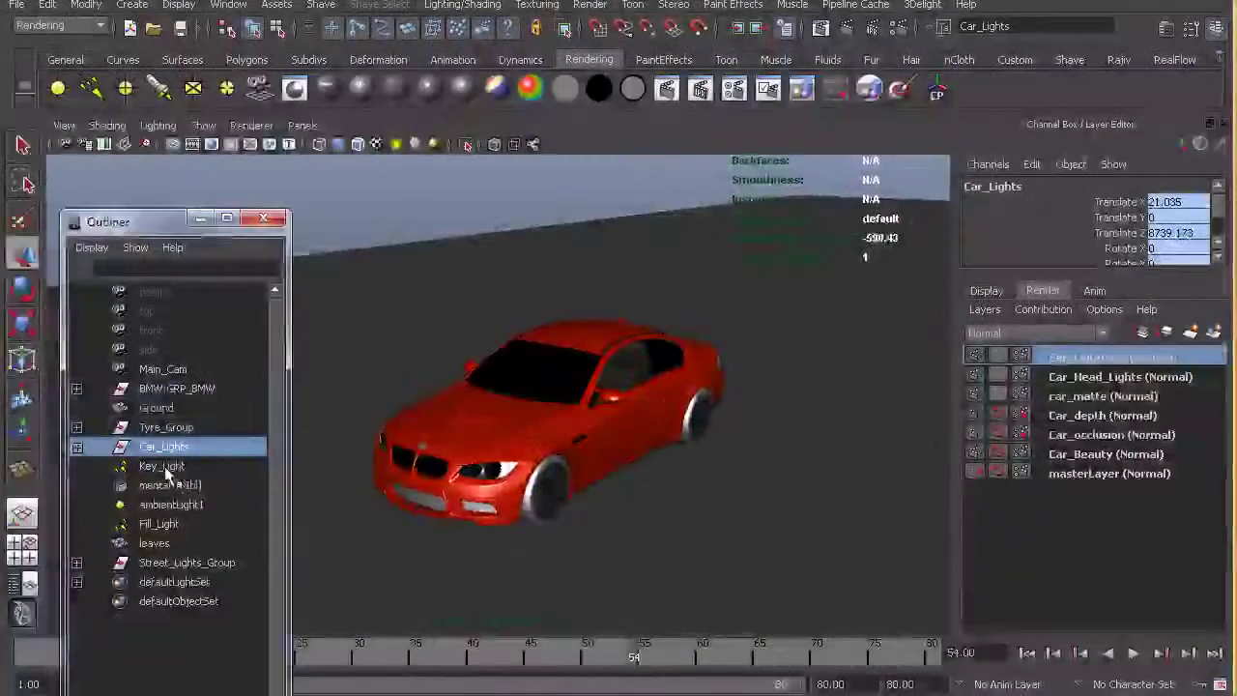
right_click(1121, 360)
left_click(1169, 386)
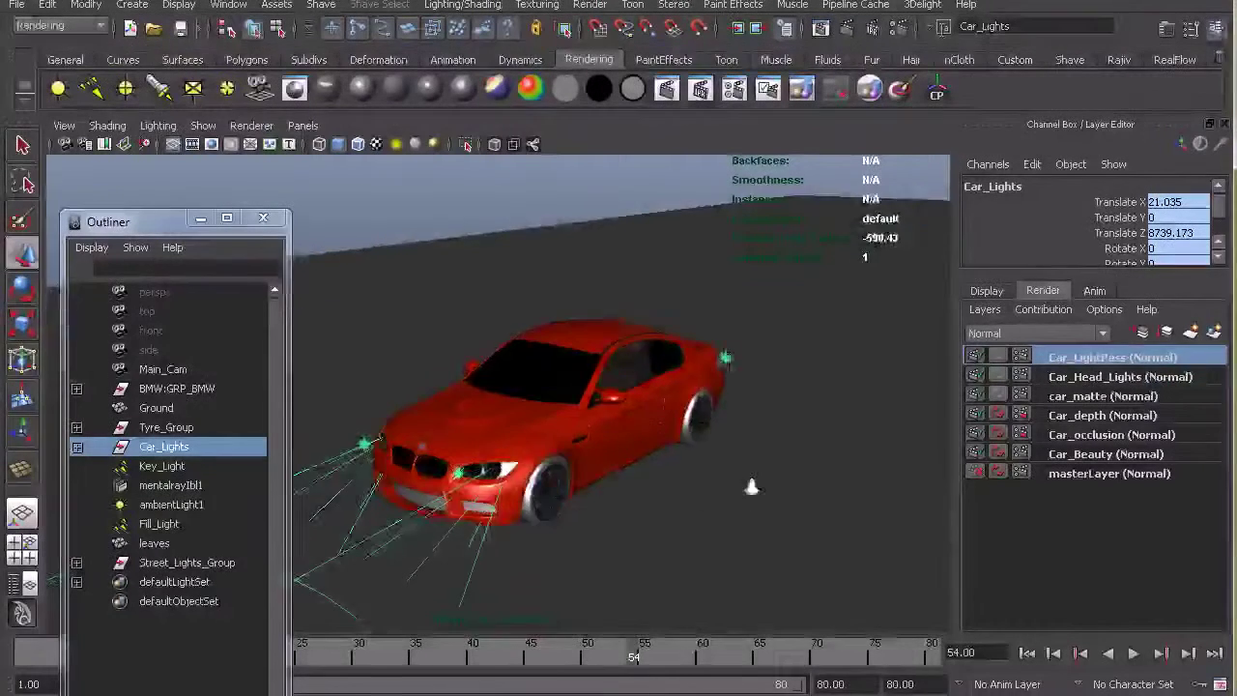
scroll(753, 489, "down", 5)
left_click_drag(574, 450, 542, 471, "alt")
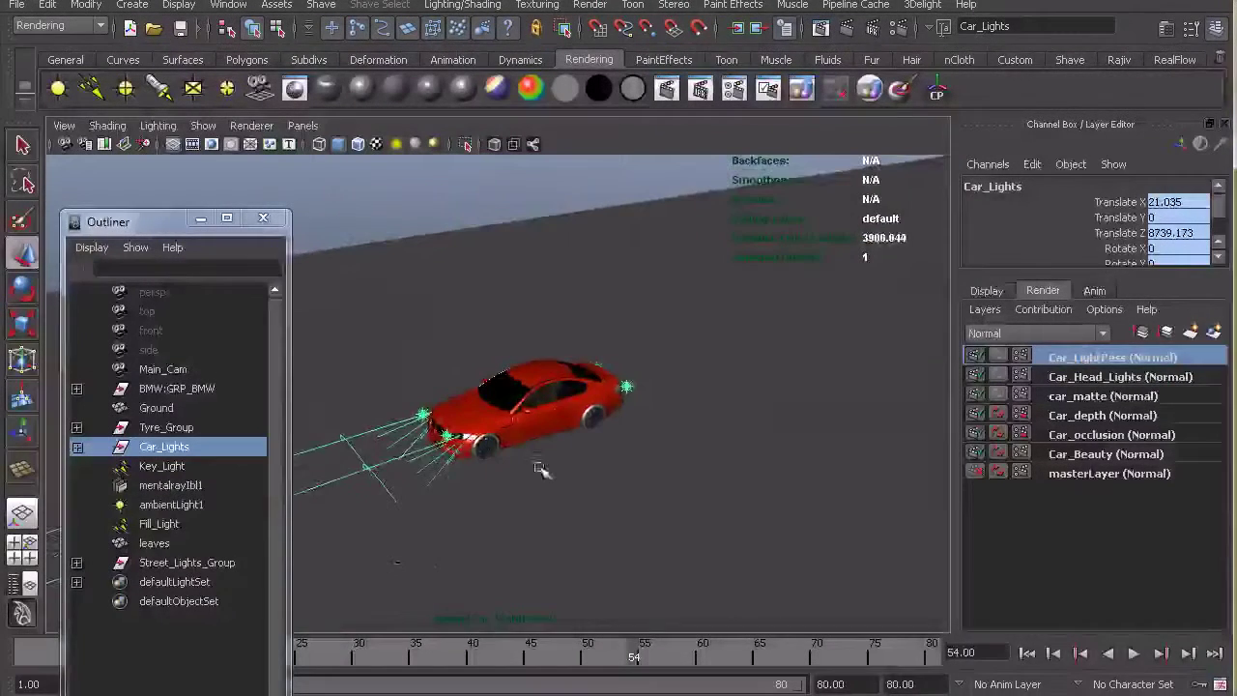
left_click(642, 496)
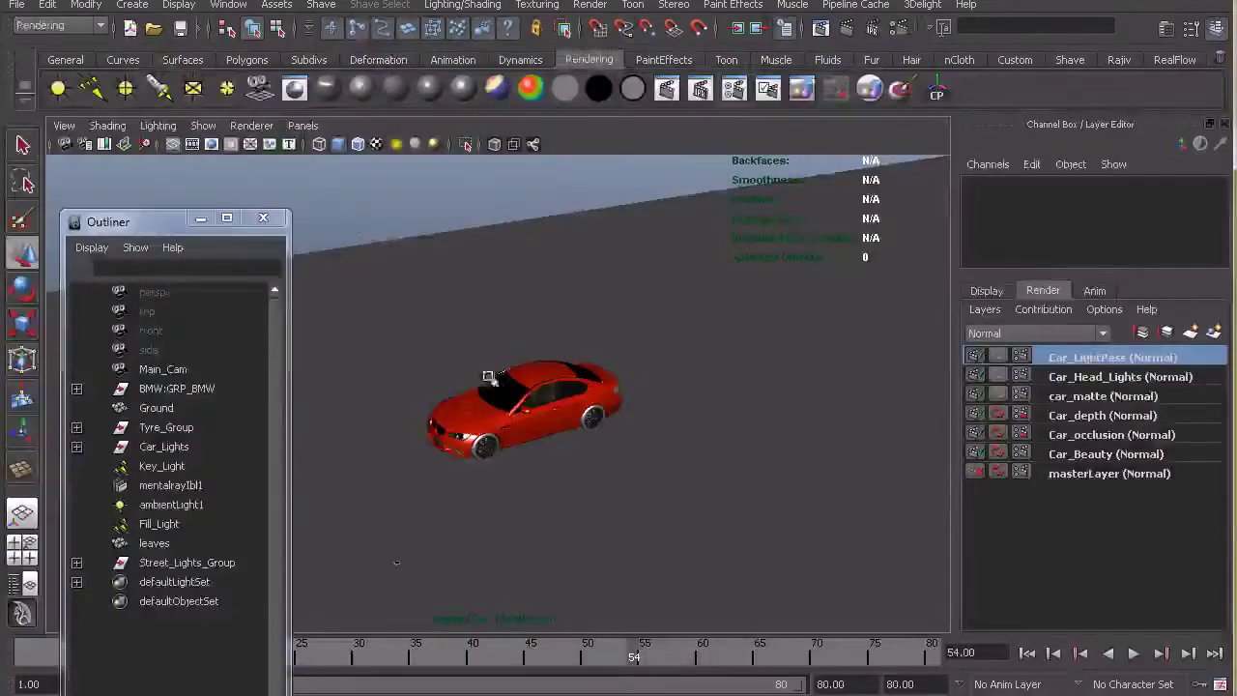
Assign a new Lambert material with a white color to the car, tyres and ground in Car_LightPass
left_click_drag(671, 525, 587, 434)
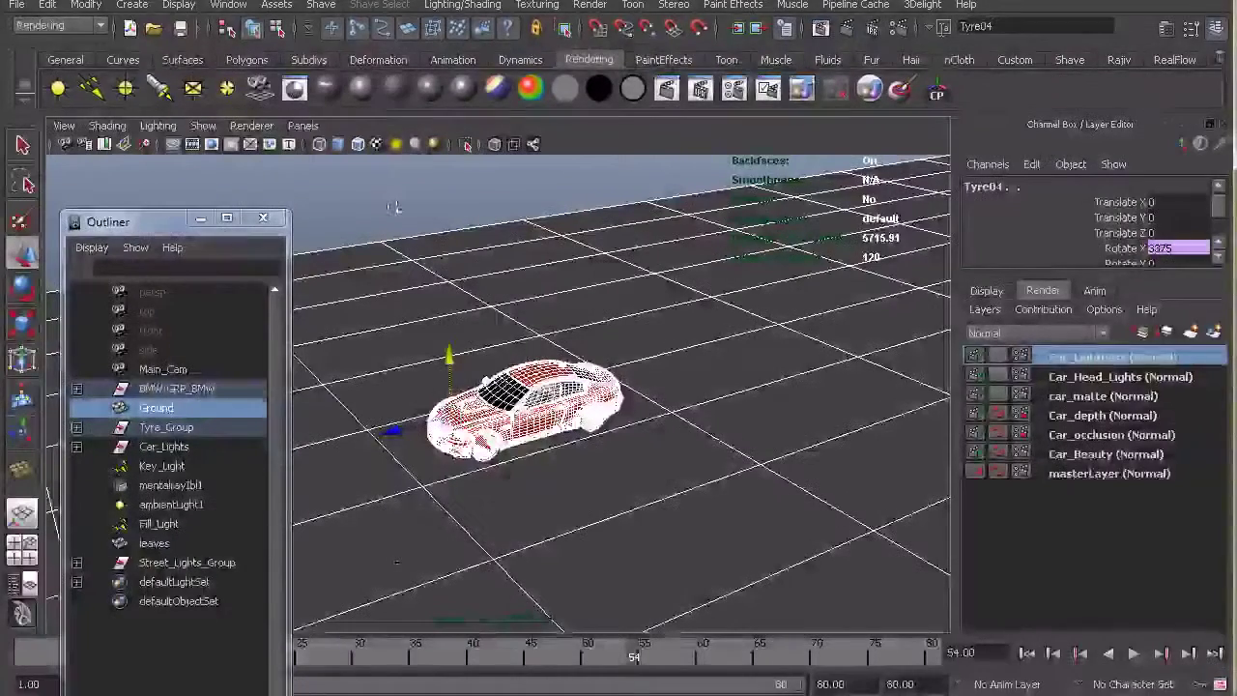
left_click(395, 87)
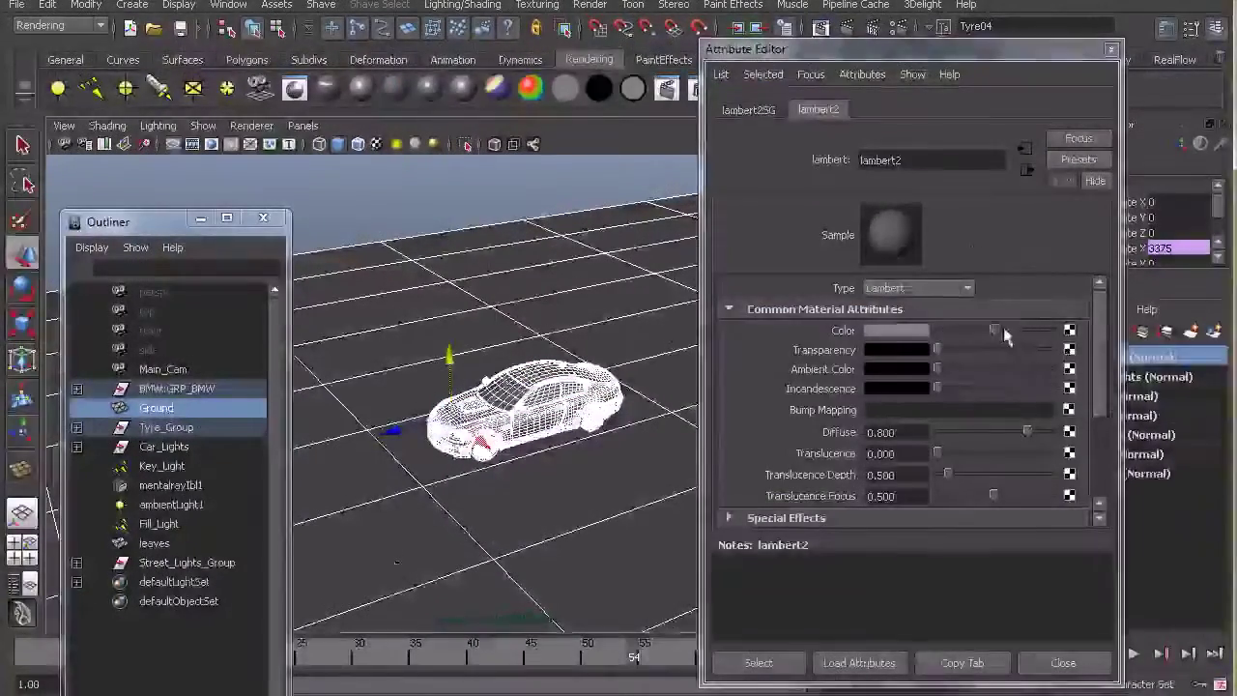
left_click_drag(996, 331, 1121, 334)
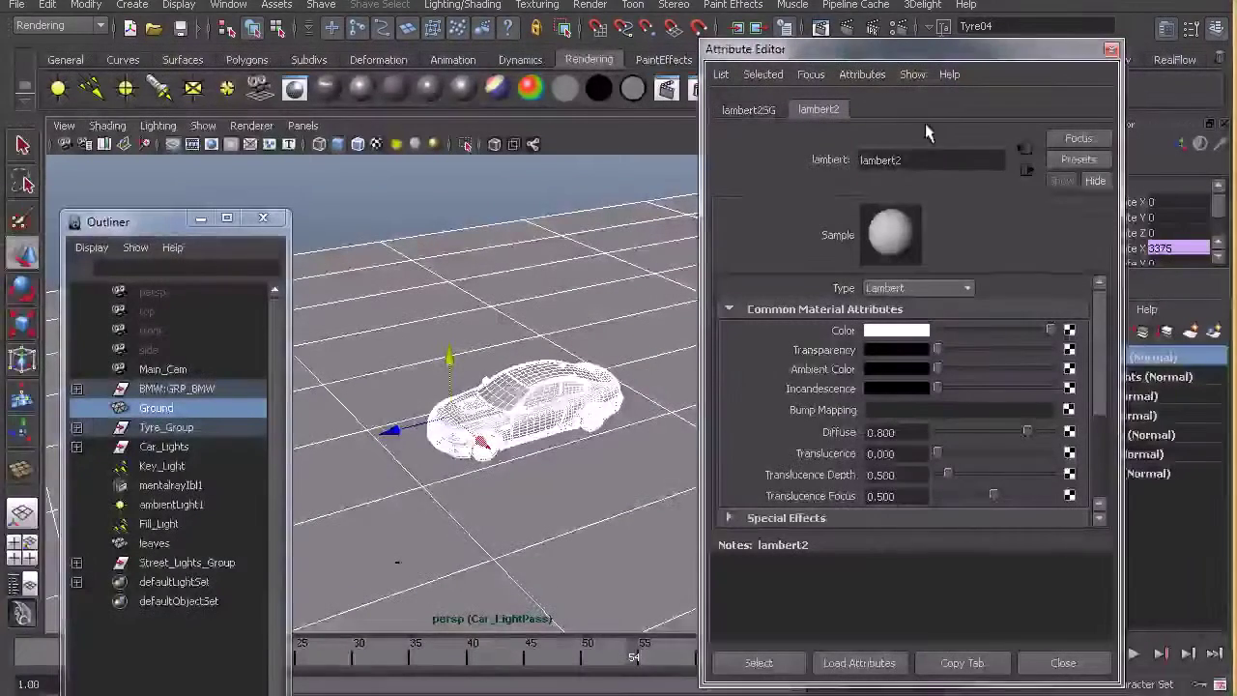
left_click(1114, 50)
Display the scene smooth shaded and test-render the Car_LightPass layer with mental ray
key("5")
left_click_drag(564, 290, 603, 275, "alt")
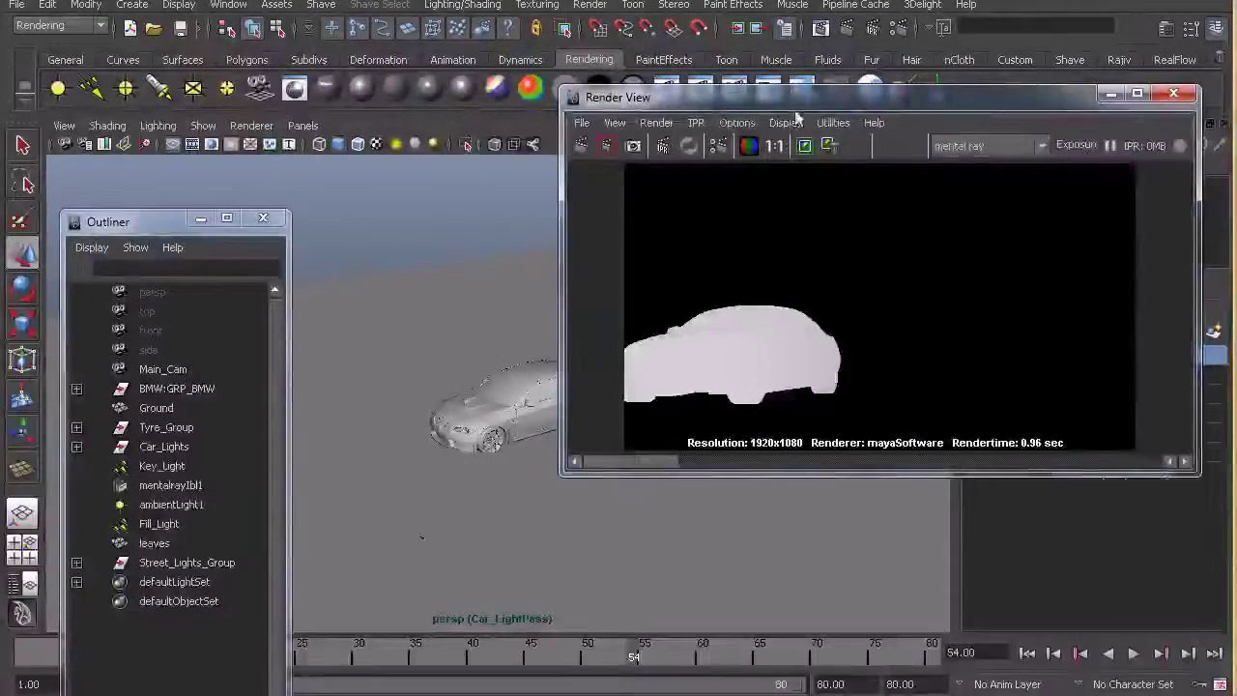
left_click_drag(807, 101, 723, 120)
right_click(503, 166)
left_click(537, 189)
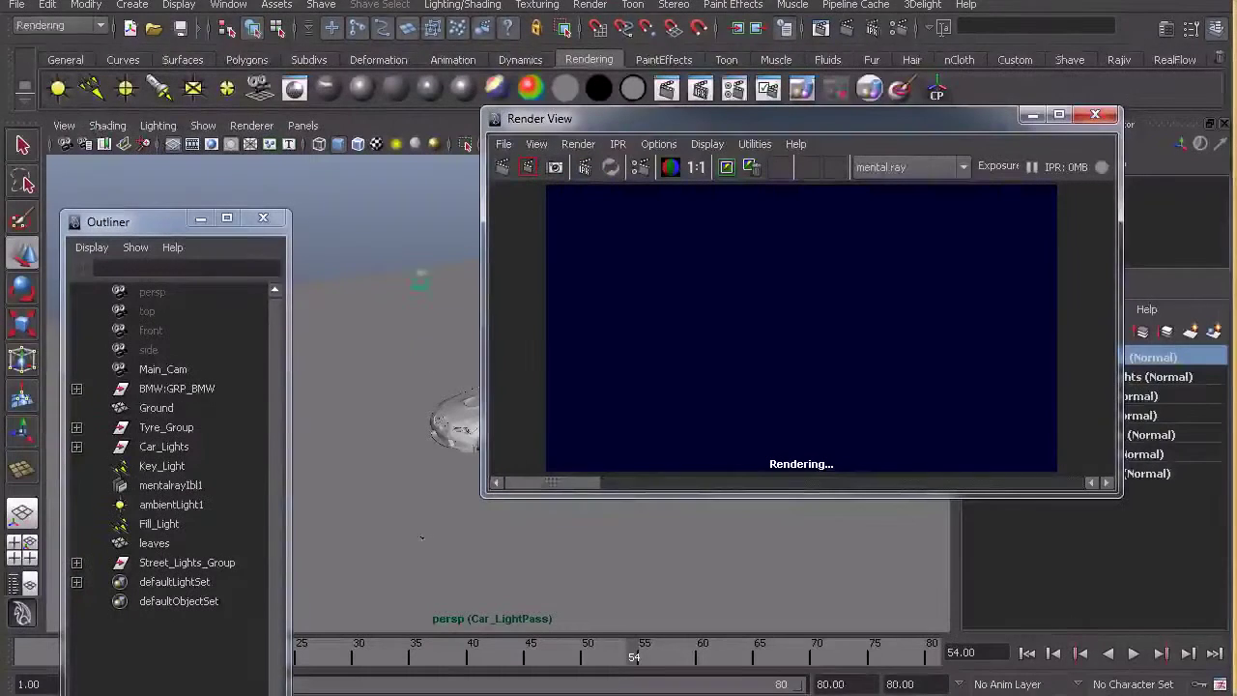
Open the mentalrayIbl1 attributes, examine the car's headlight illumination in the render, and close the render window
double_click(121, 485)
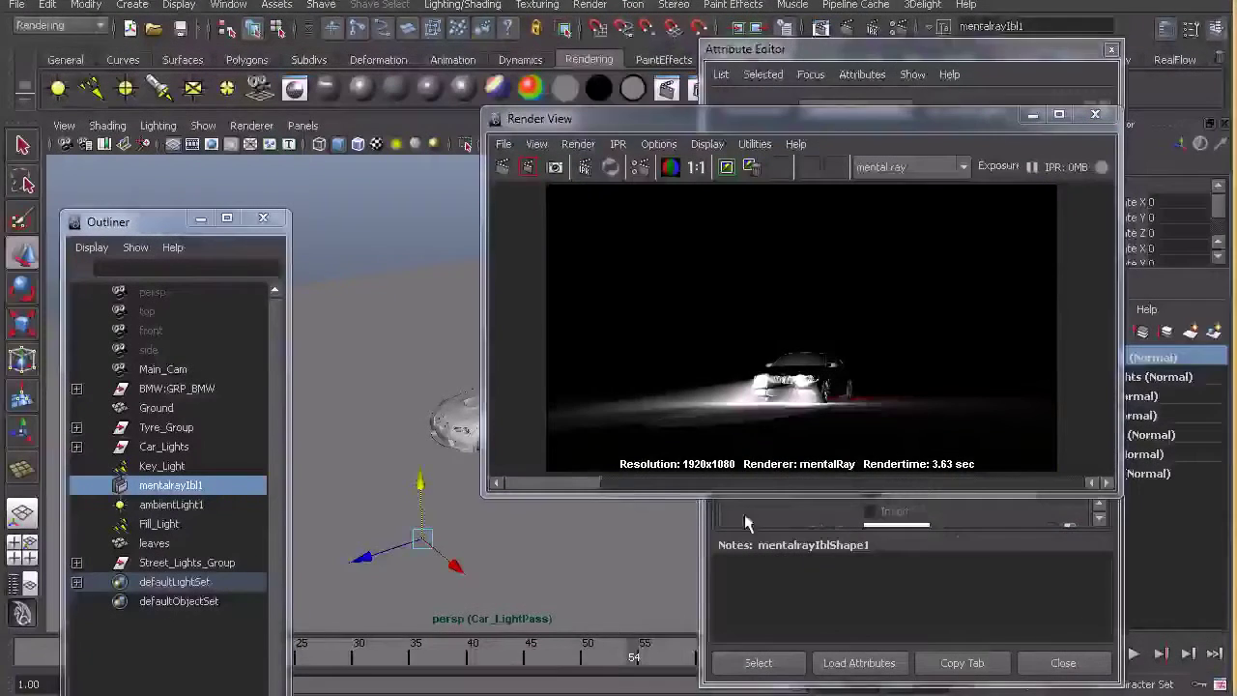
scroll(868, 393, "up", 2)
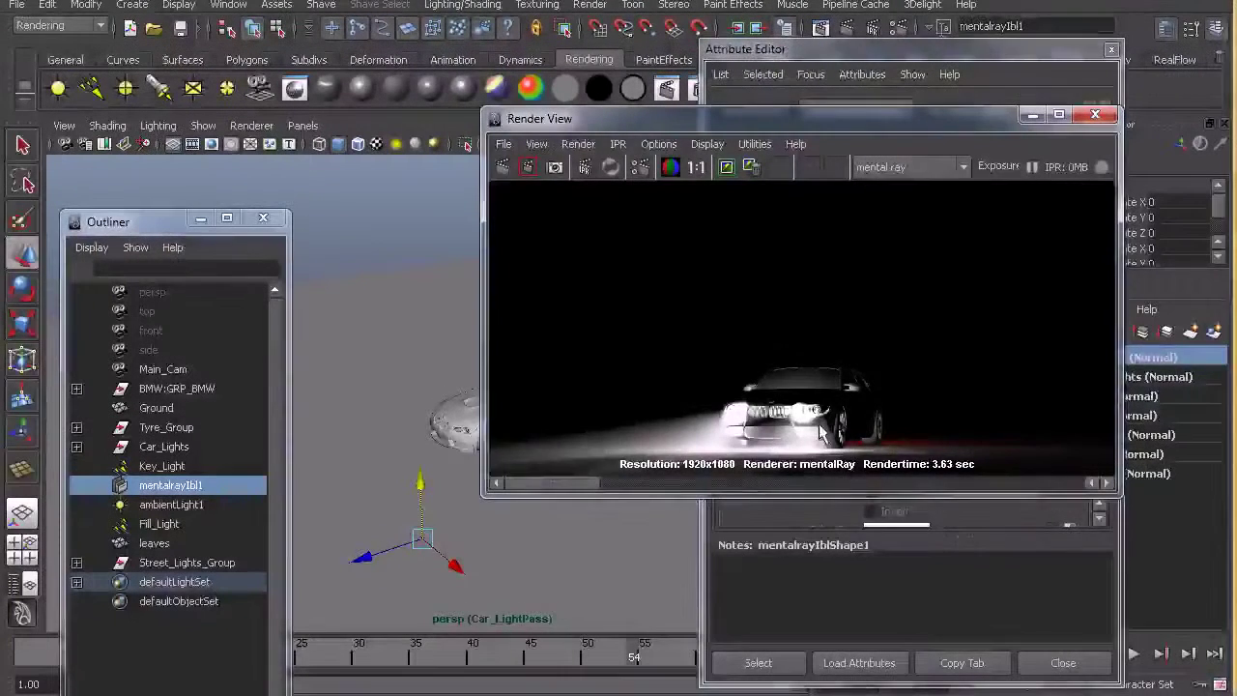
scroll(820, 432, "down", 2)
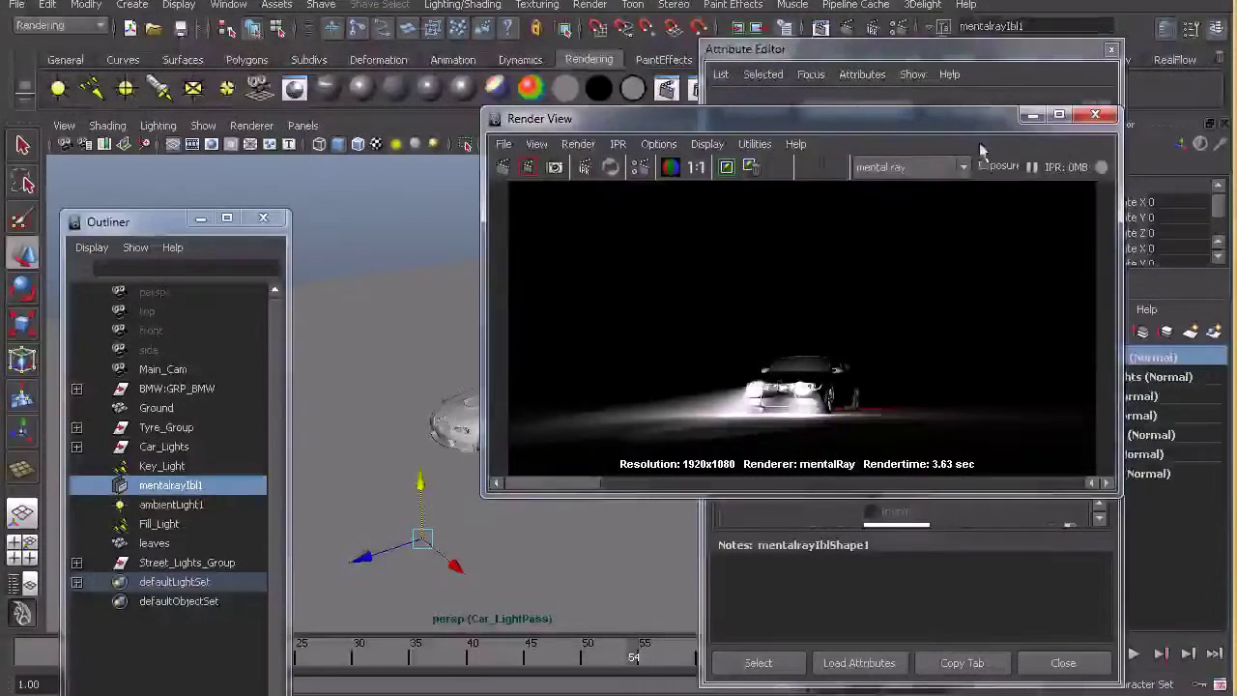
left_click_drag(998, 120, 401, 244)
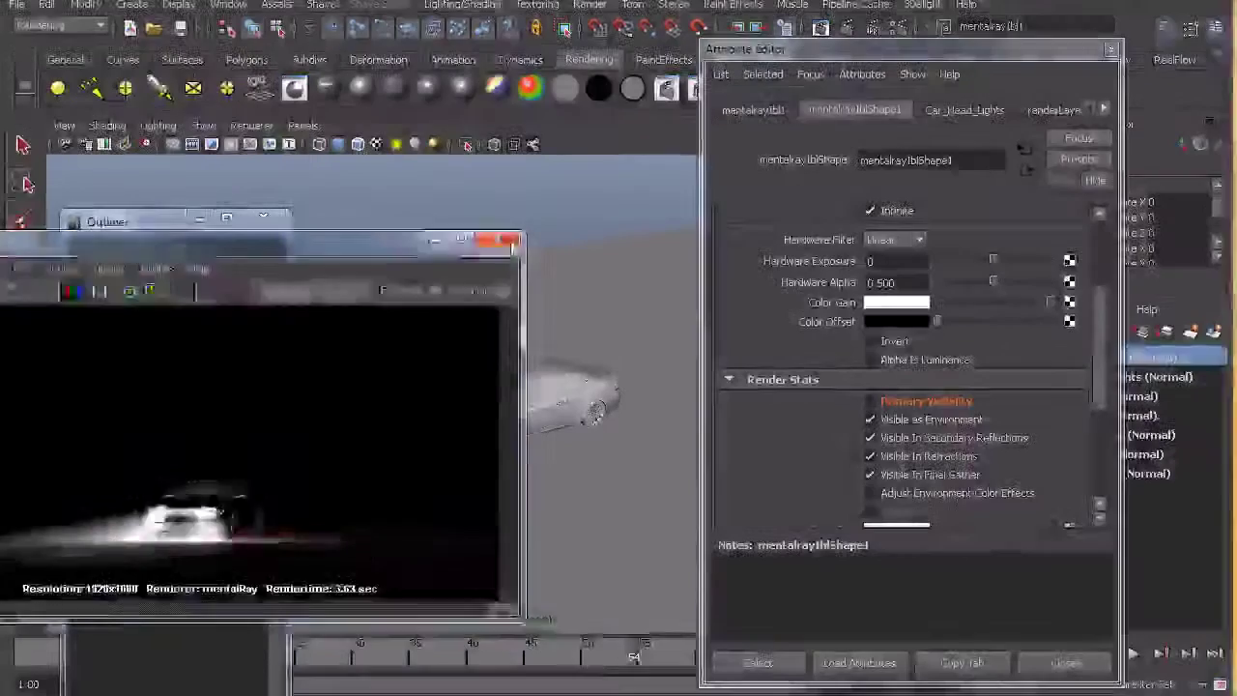
left_click(498, 239)
Play the animation to a different frame and re-render the light pass through Main_Cam with mental ray
key("alt+v")
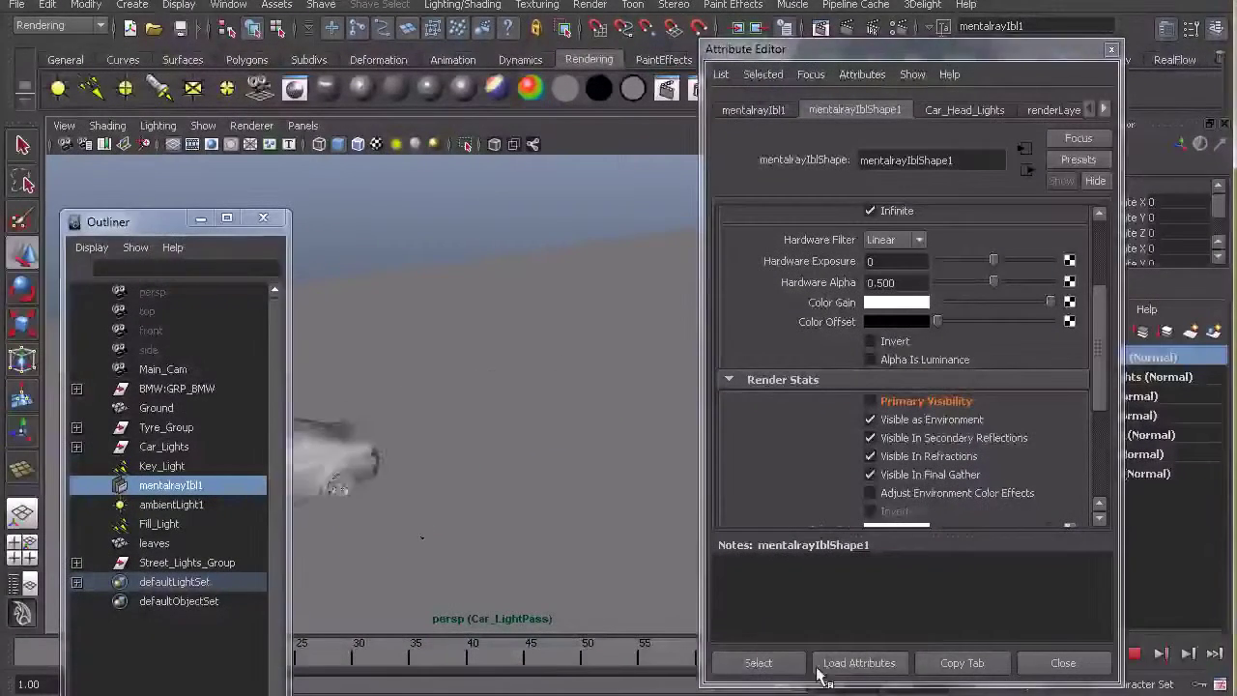
key("alt+v")
left_click(263, 219)
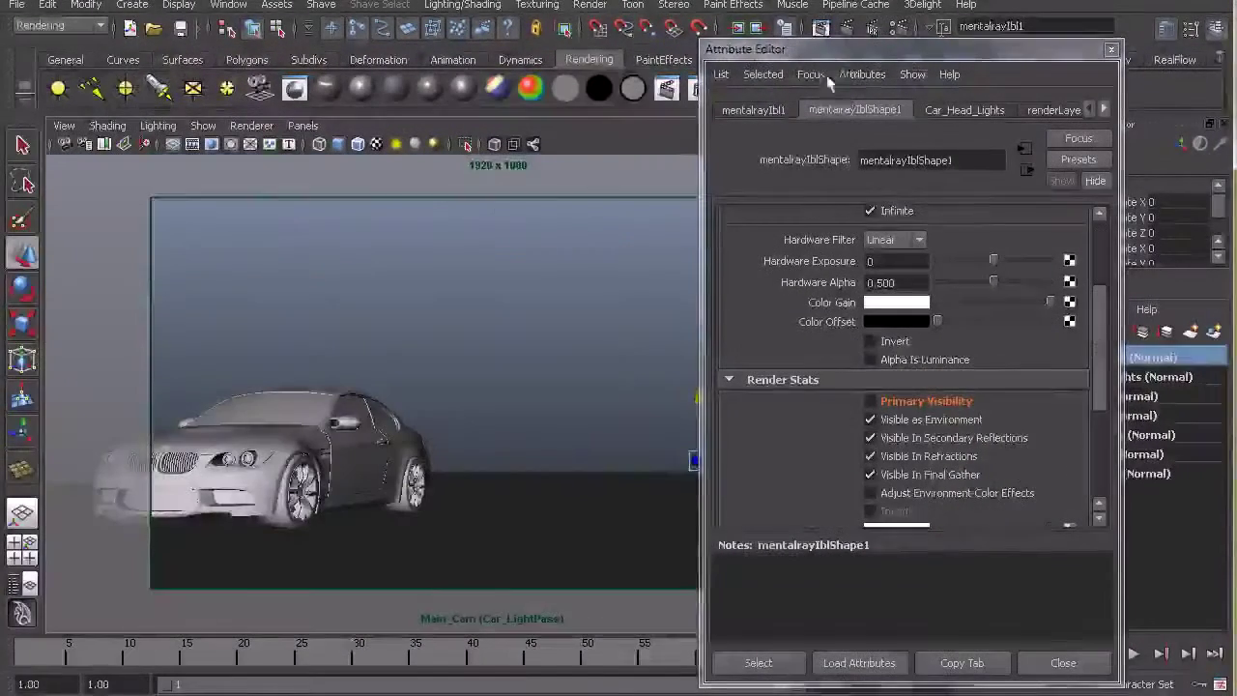
left_click(820, 29)
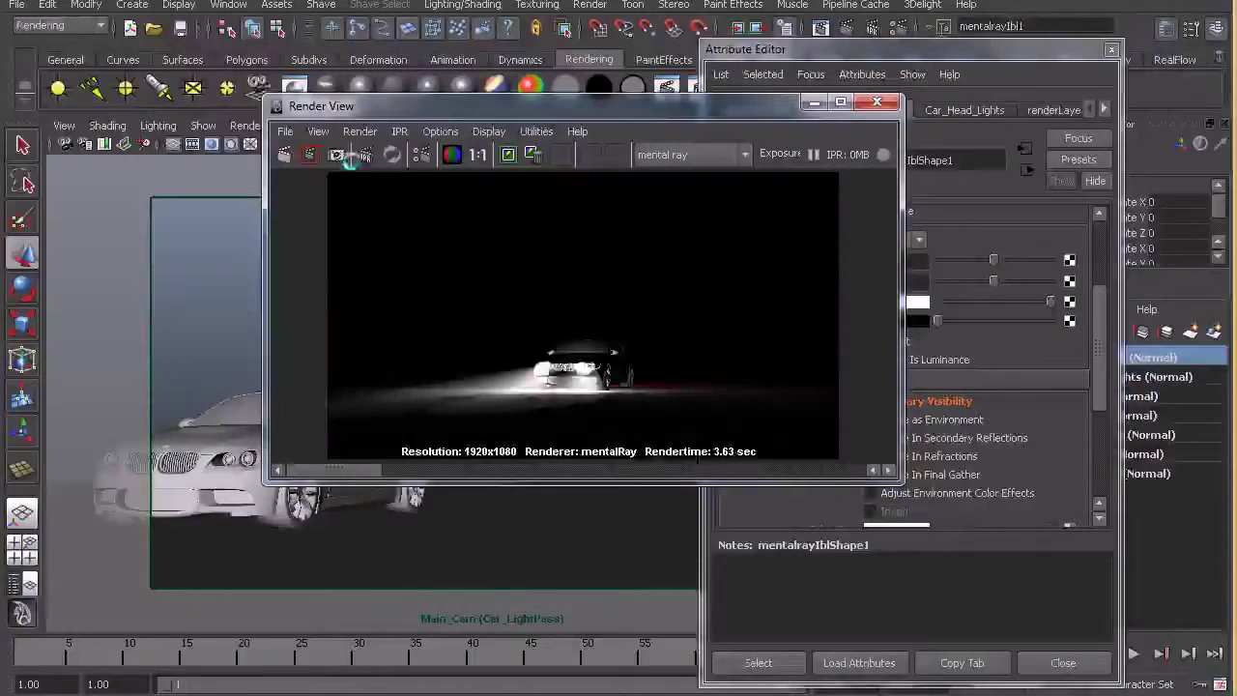
left_click(283, 155)
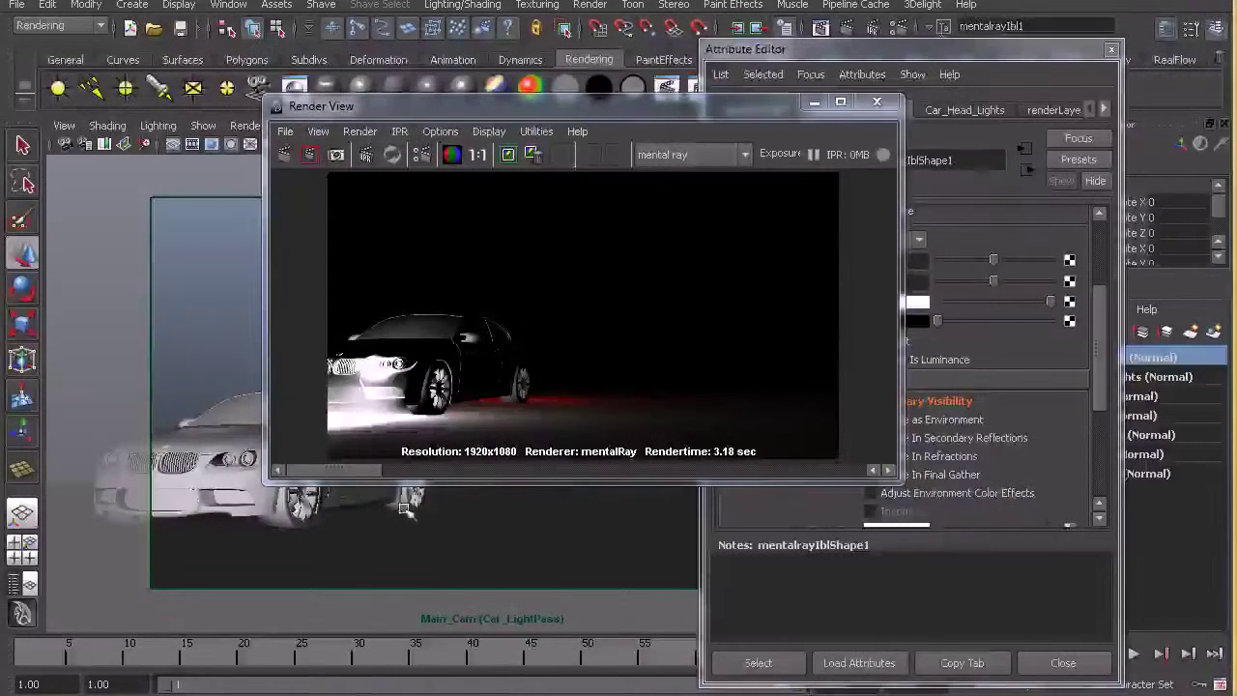
left_click(215, 445)
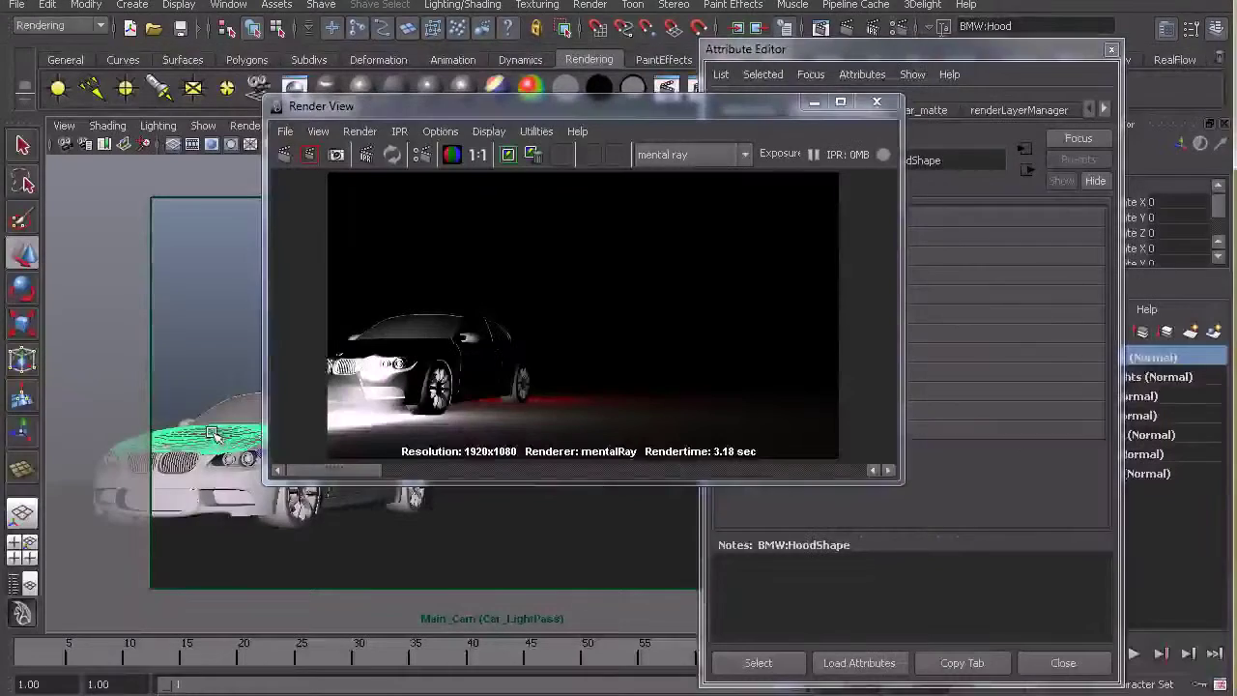
Set the color value of the hood's lambert2 material to 0.5 and re-render the Car_LightPass layer with mental ray
right_click(218, 437)
left_click(232, 682)
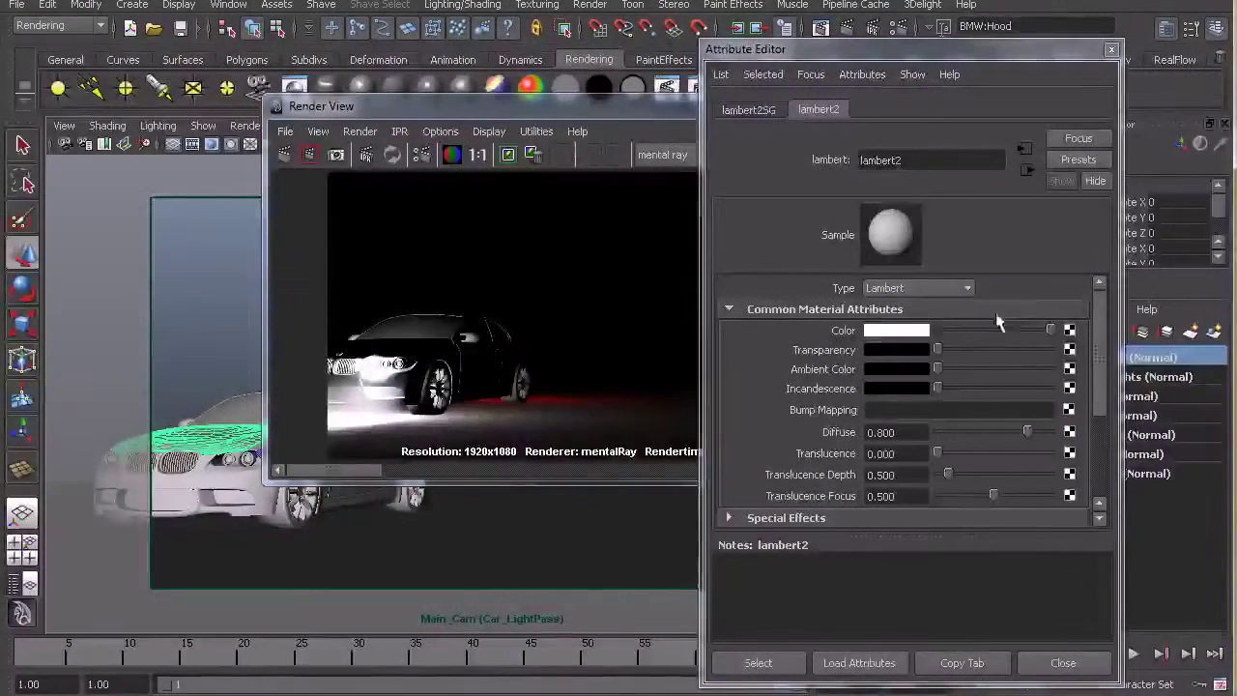
left_click(918, 332)
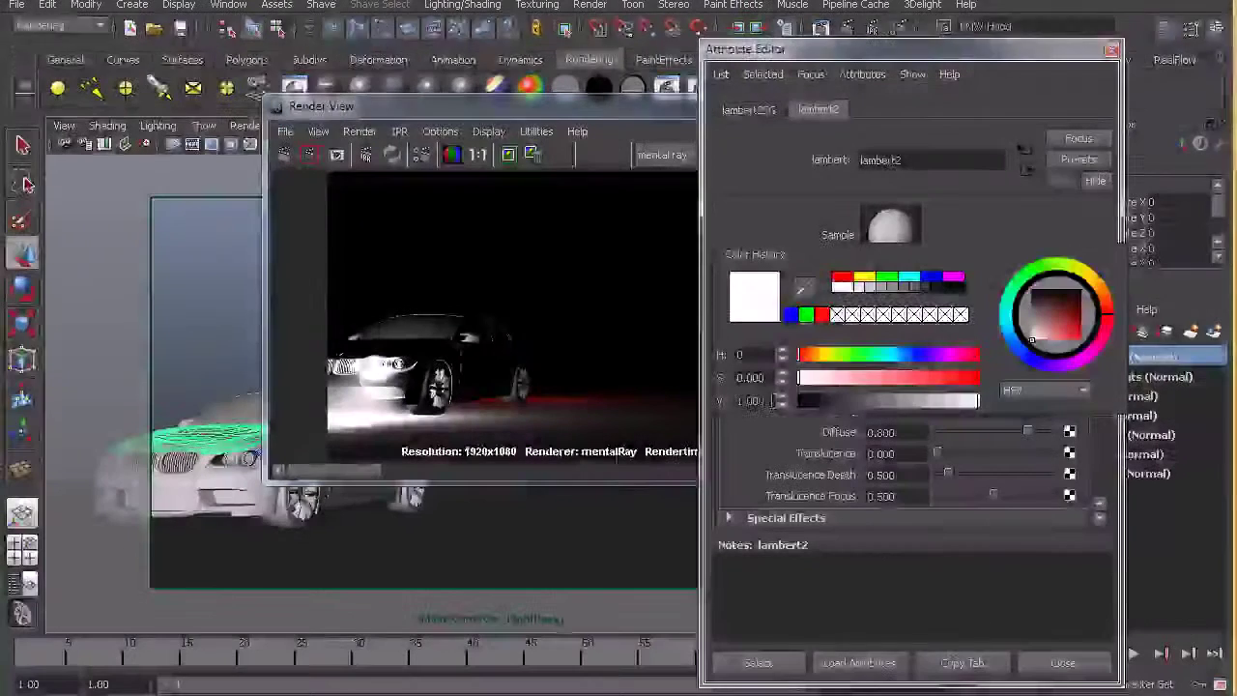
left_click_drag(772, 400, 710, 400)
type("0.5")
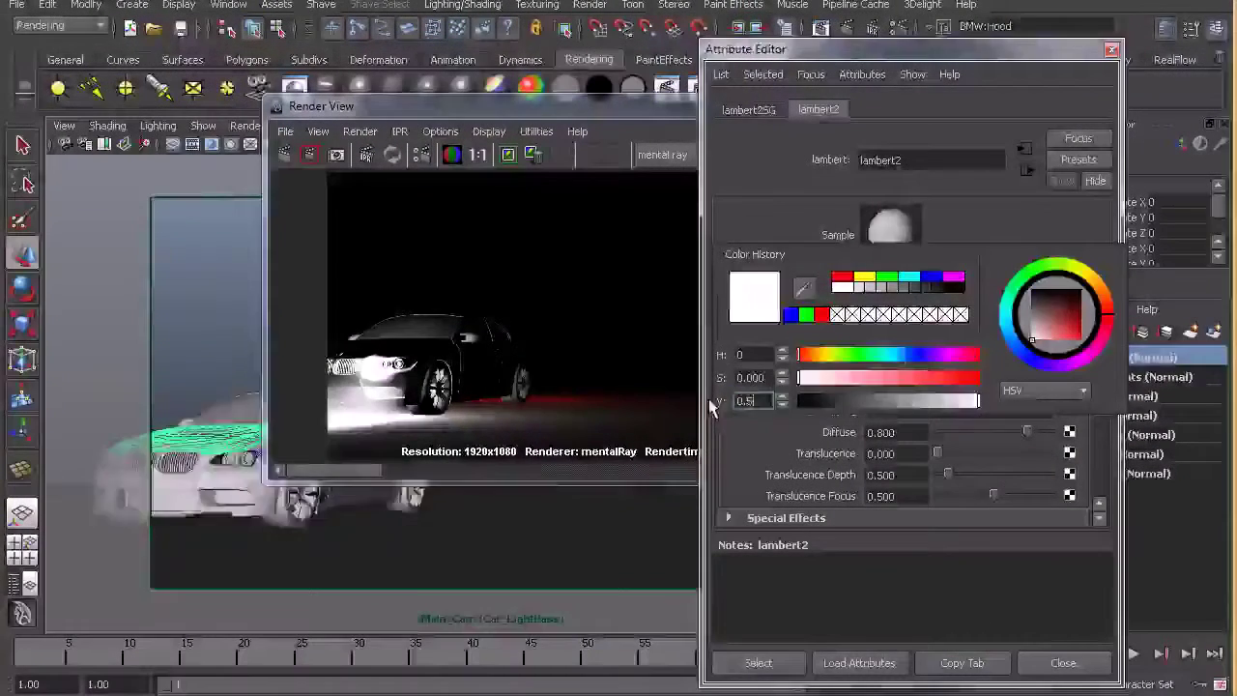
key("Return")
left_click(284, 154)
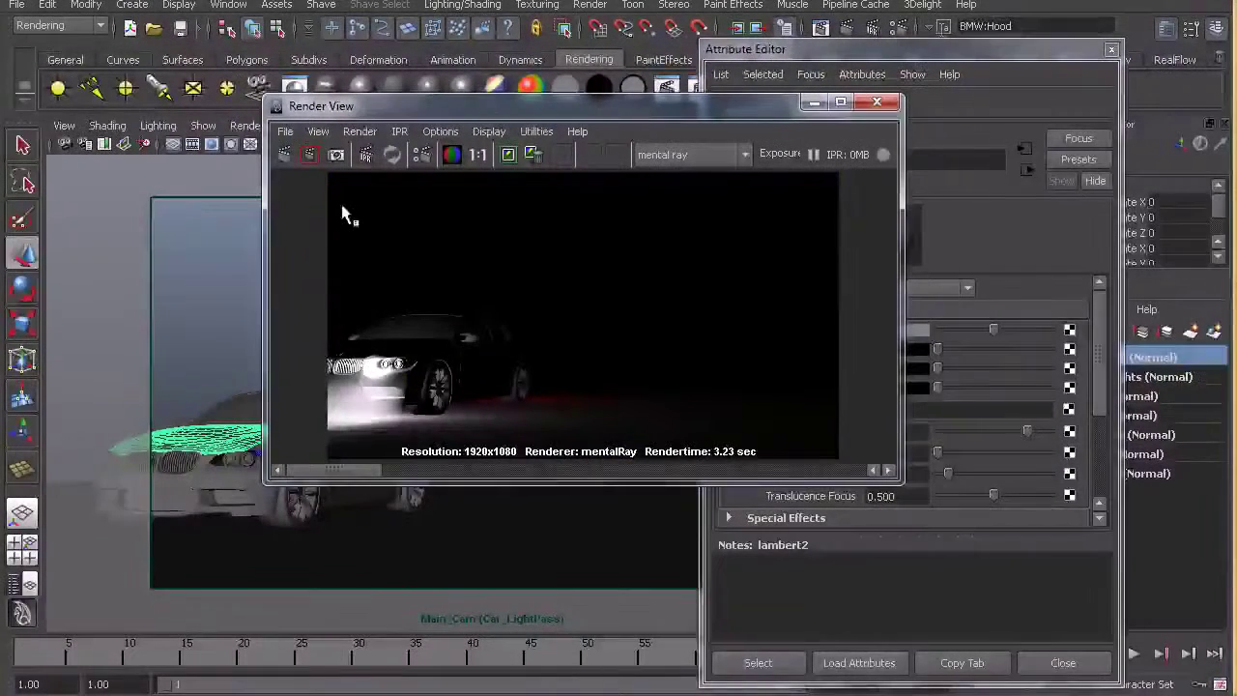
left_click_drag(343, 471, 285, 481)
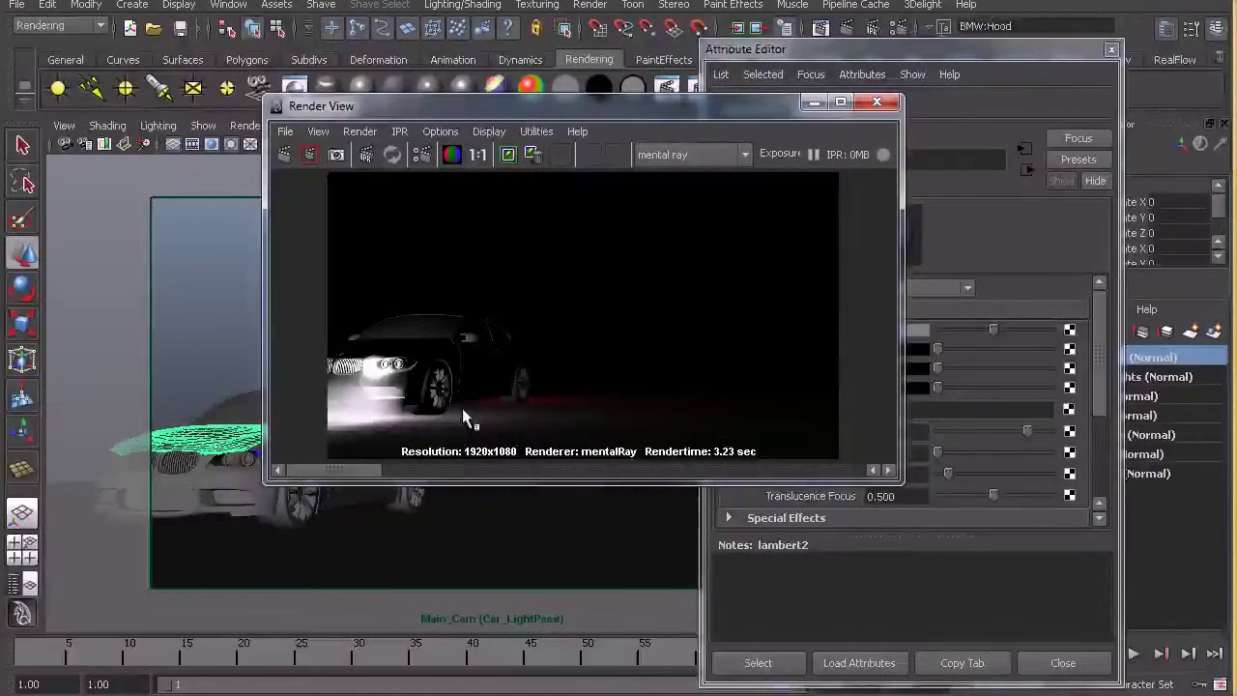
Move the animation to frame 35, close the lambert2 attributes and deselect the hood
left_click(416, 656)
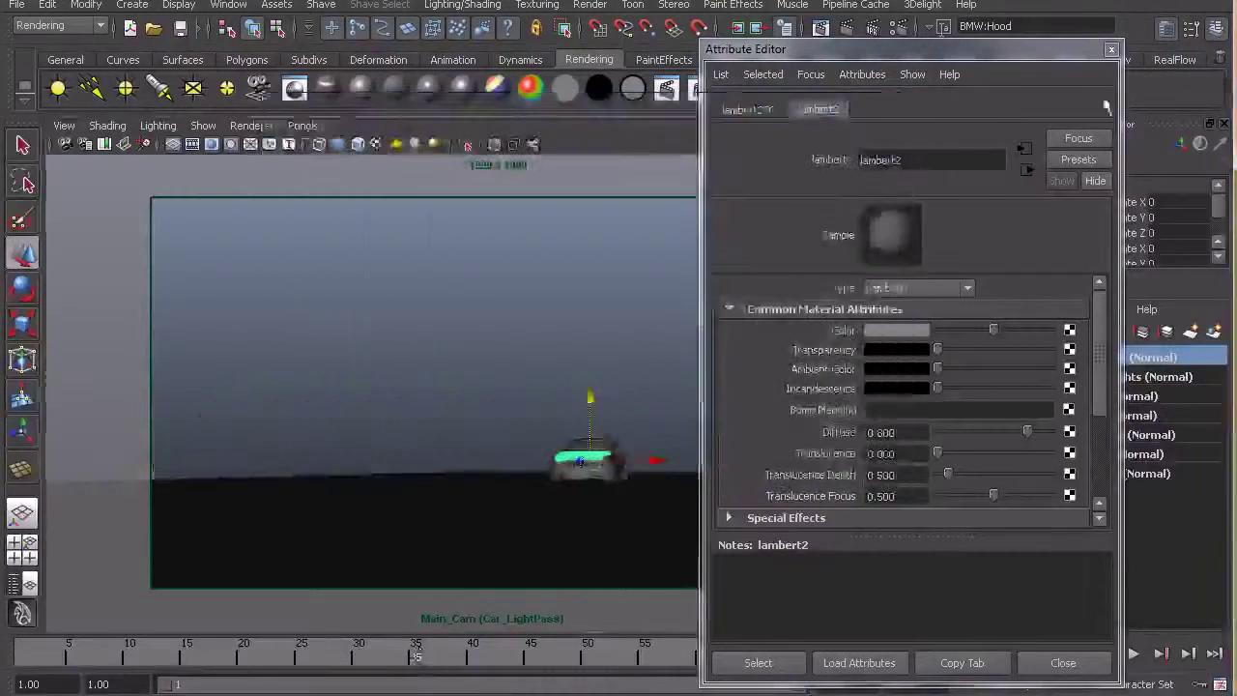
left_click(1111, 49)
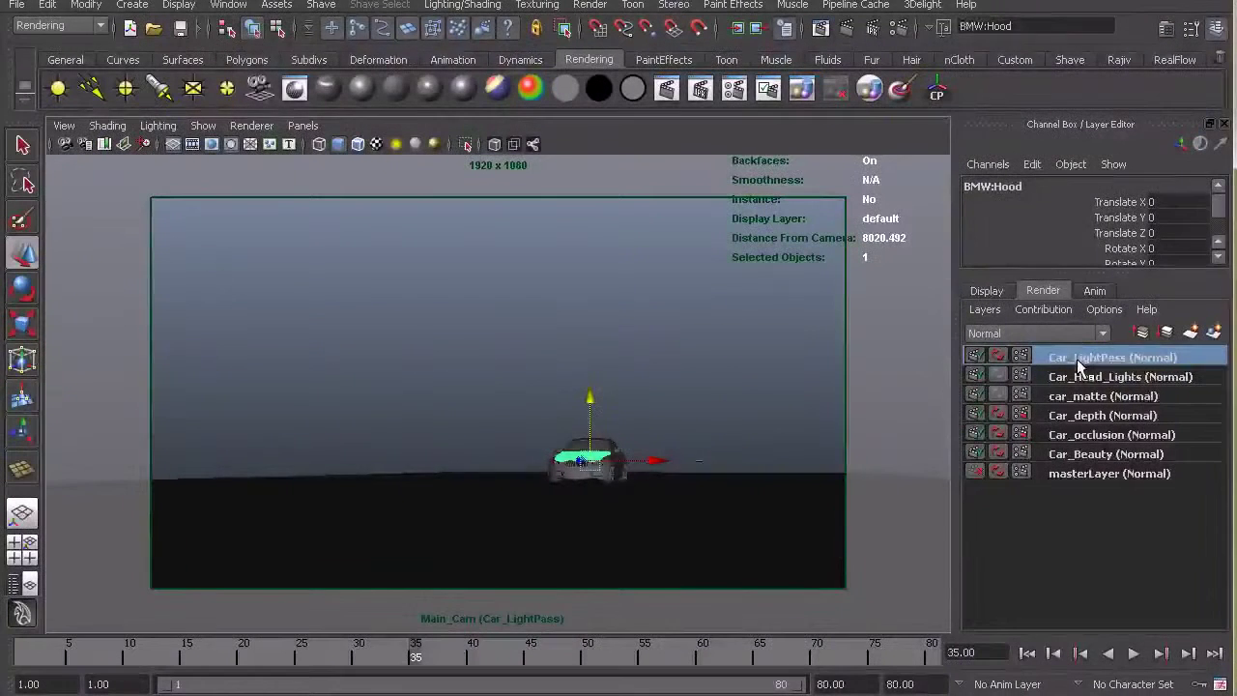
left_click(666, 405)
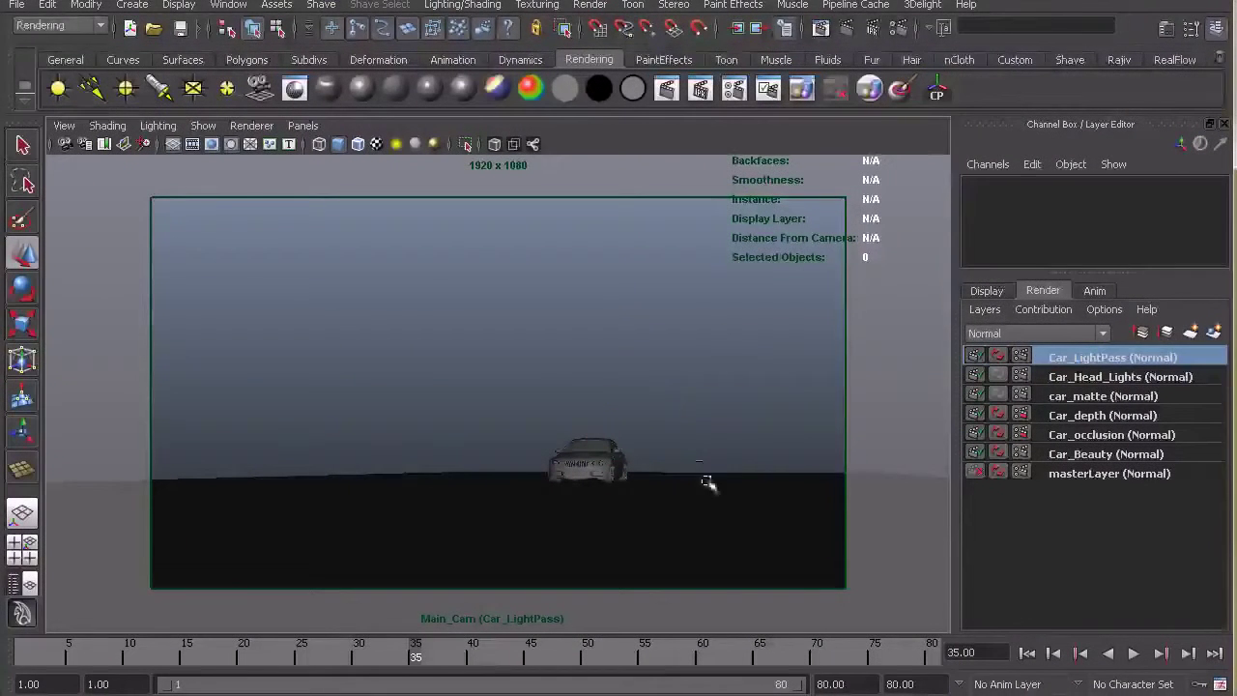
Create a render layer from the leaves in masterLayer and name it Tree_beauty
left_click(993, 292)
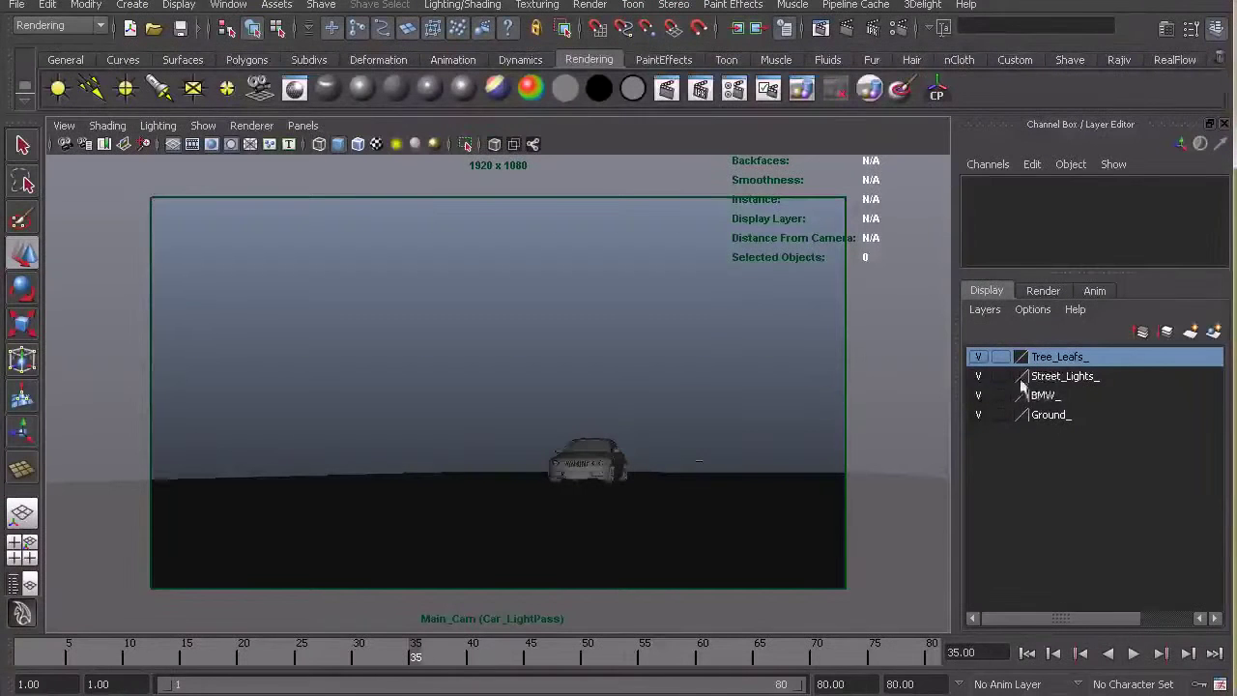
left_click(1044, 291)
left_click(1097, 472)
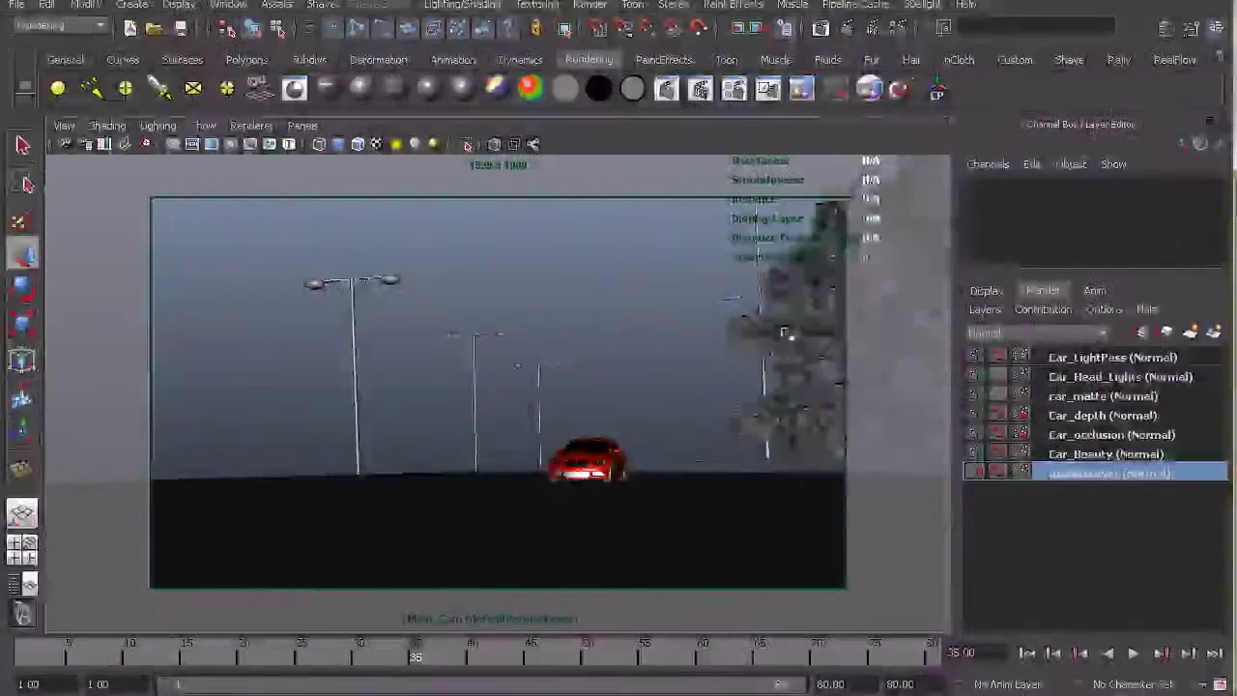
left_click(773, 368)
left_click(1216, 331)
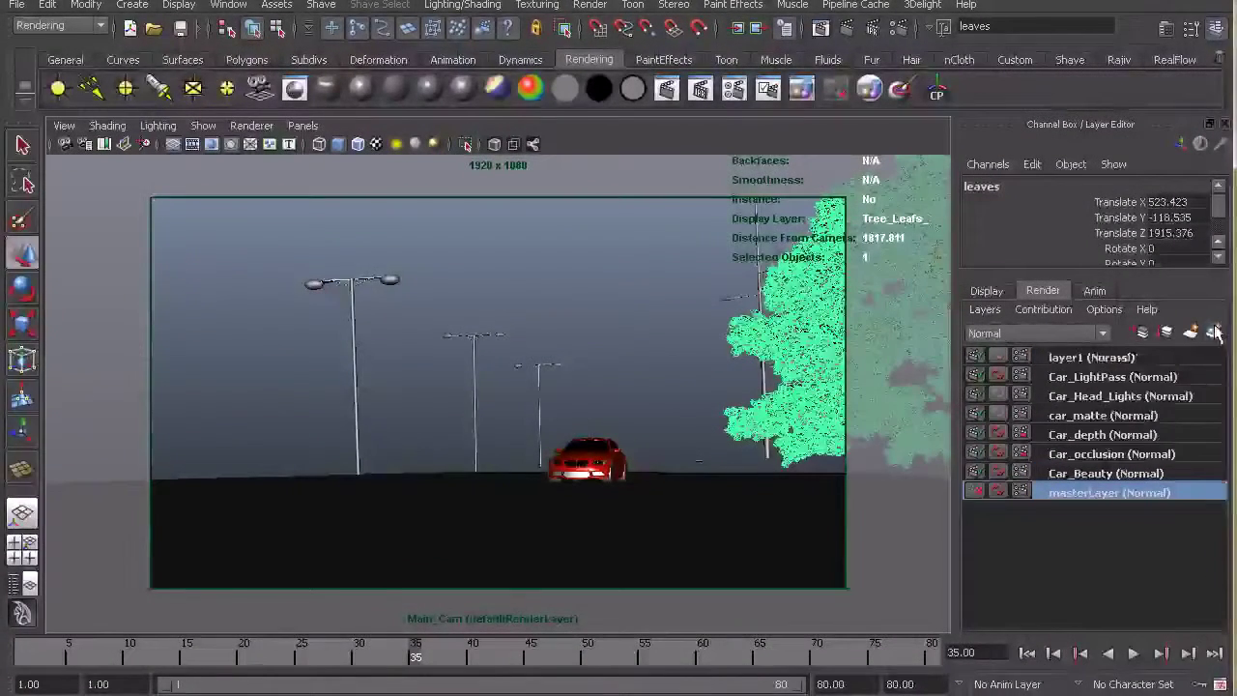
left_click(1107, 357)
double_click(1120, 355)
type("Tree_")
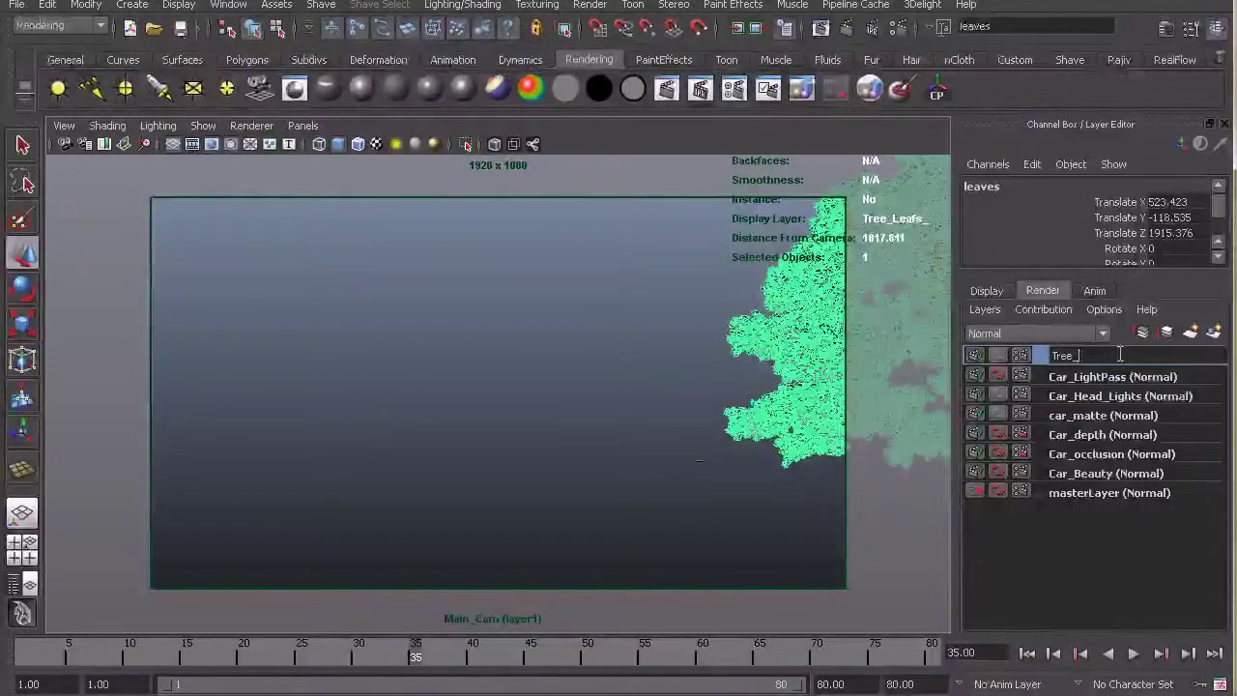
type("beauty")
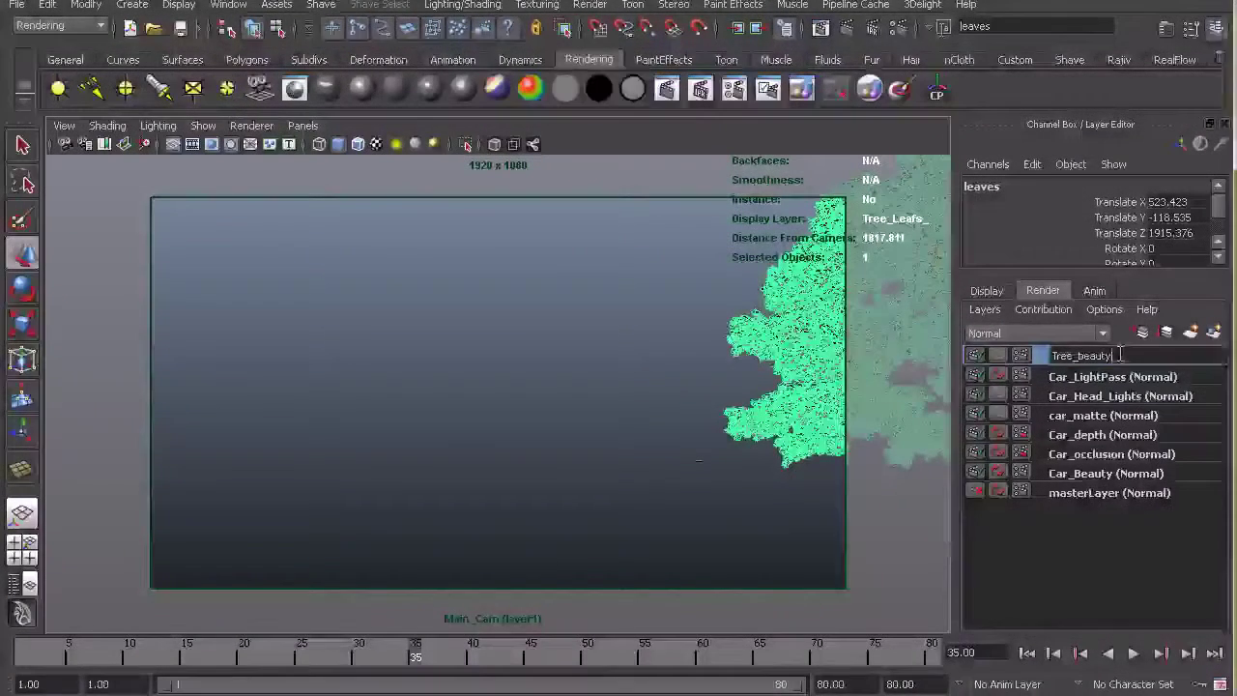
key("Return")
Add Key_Light, mentalrayIbl1, ambientLight1 and Fill_Light to the Tree_beauty render layer and clear the selection
left_click(246, 6)
left_click(351, 167)
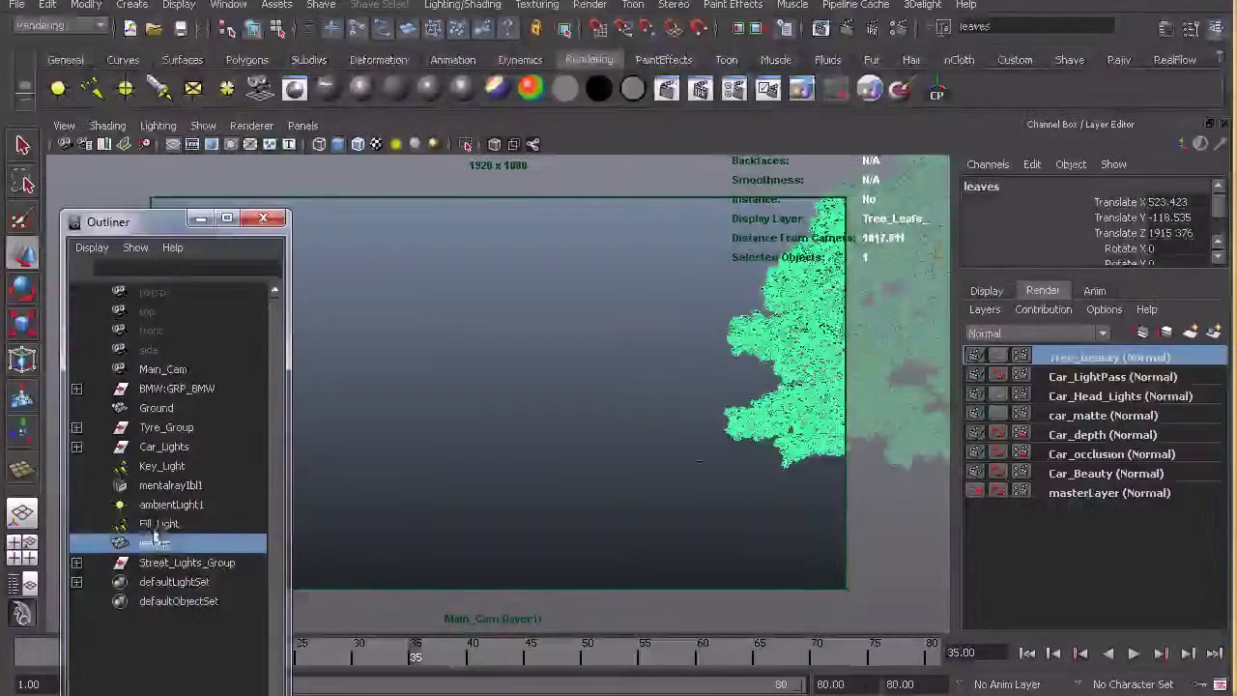
left_click_drag(148, 525, 174, 471)
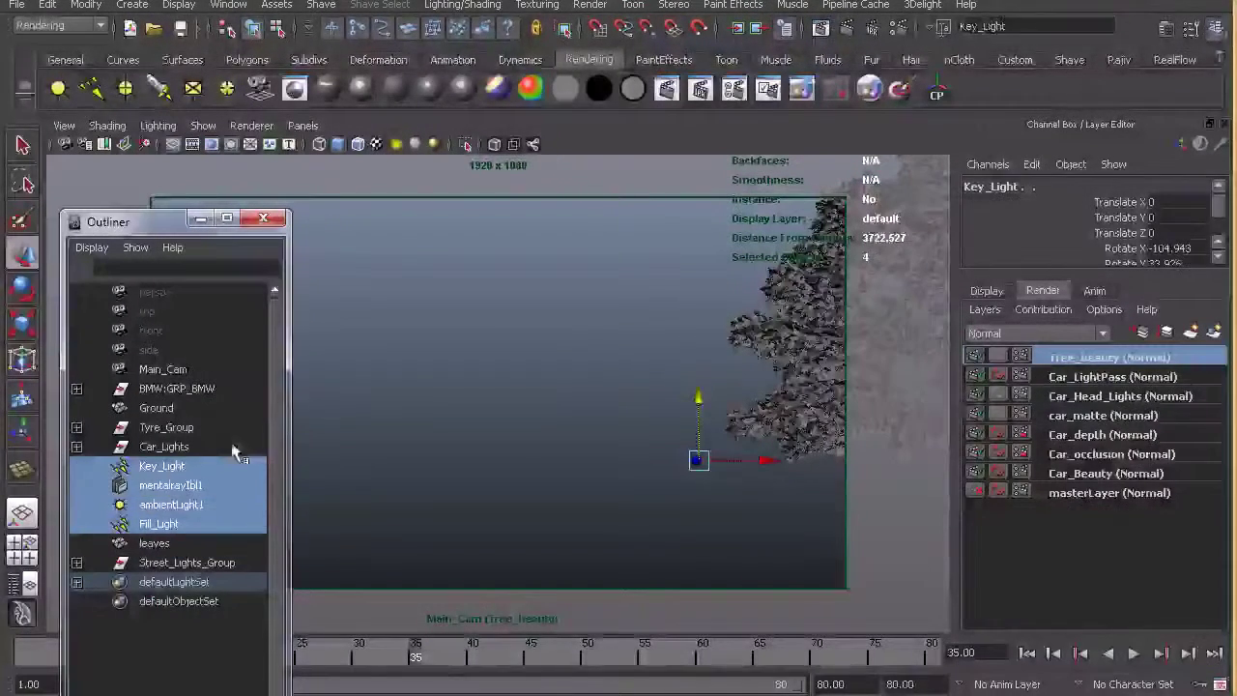
right_click(1080, 361)
left_click(1115, 386)
left_click(263, 218)
left_click(483, 332)
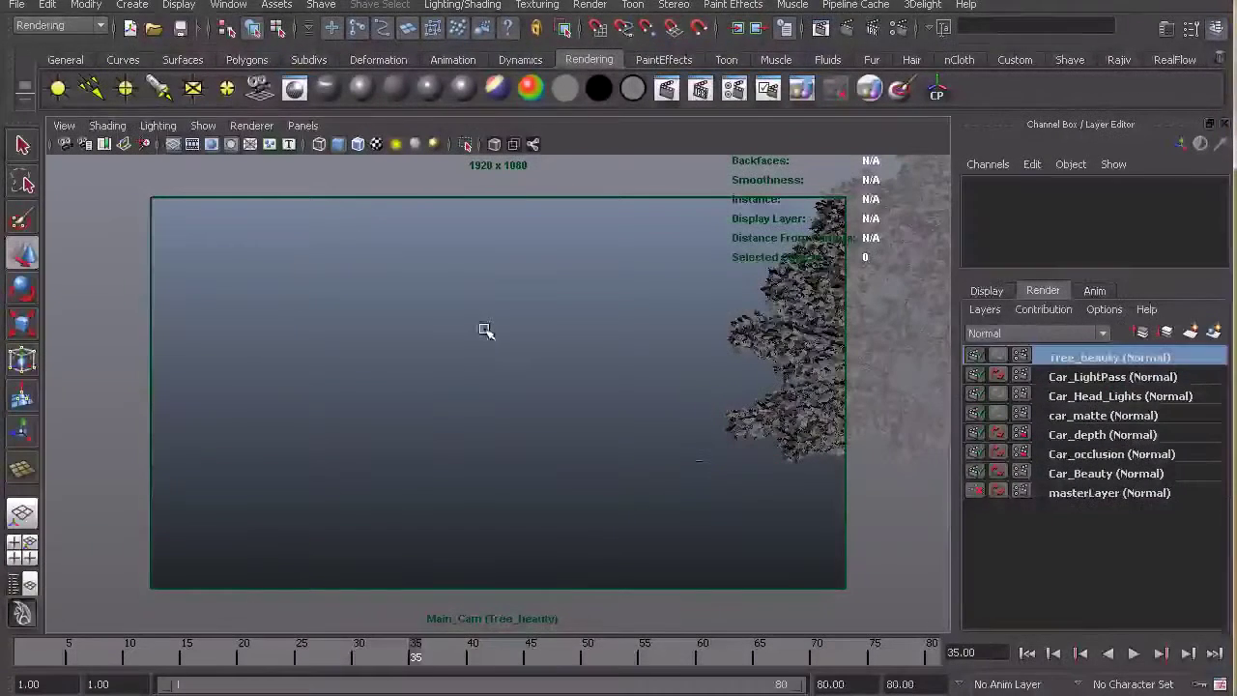
Switch to masterLayer and expand Street_Lights_Group in the Outliner to list its parts
left_click(1077, 493)
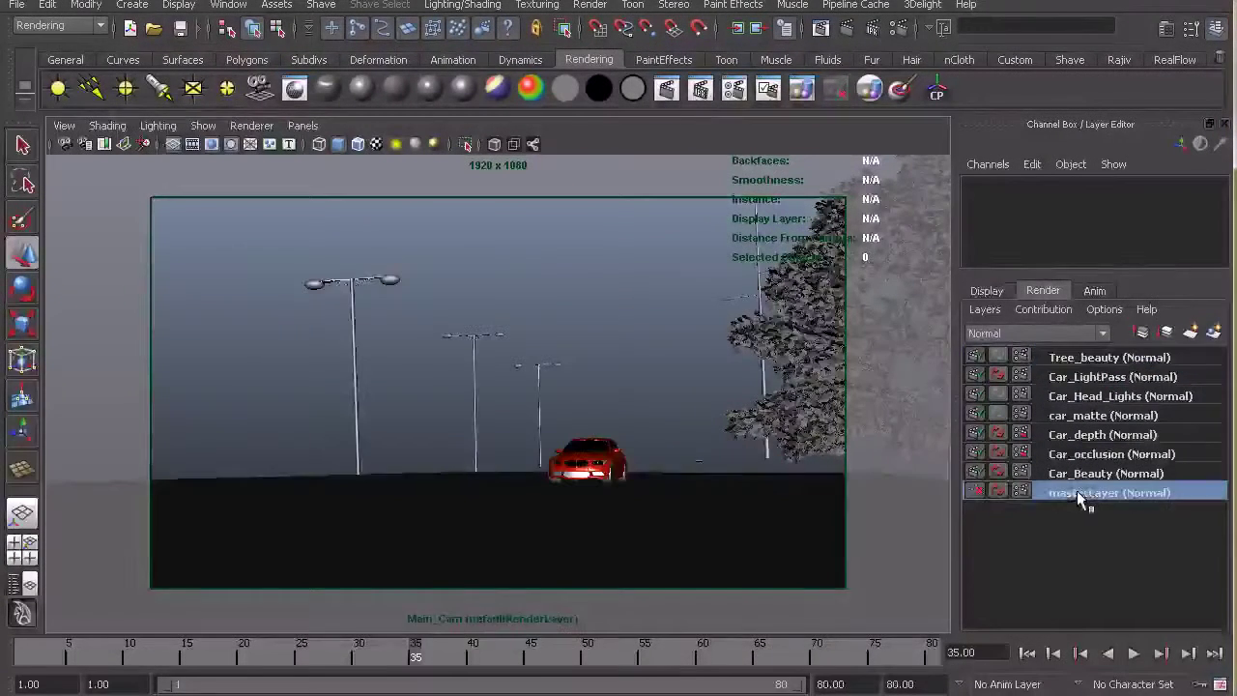
left_click(352, 348)
key("Up")
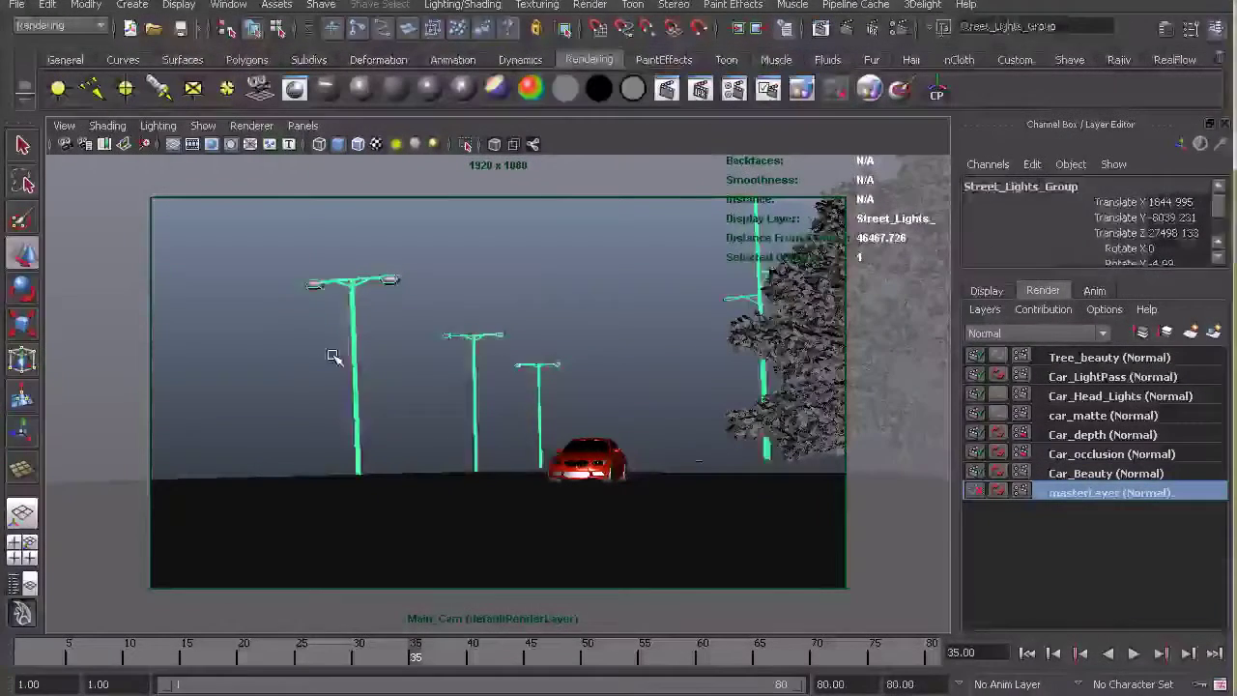
left_click(272, 379)
left_click_drag(630, 431, 588, 410)
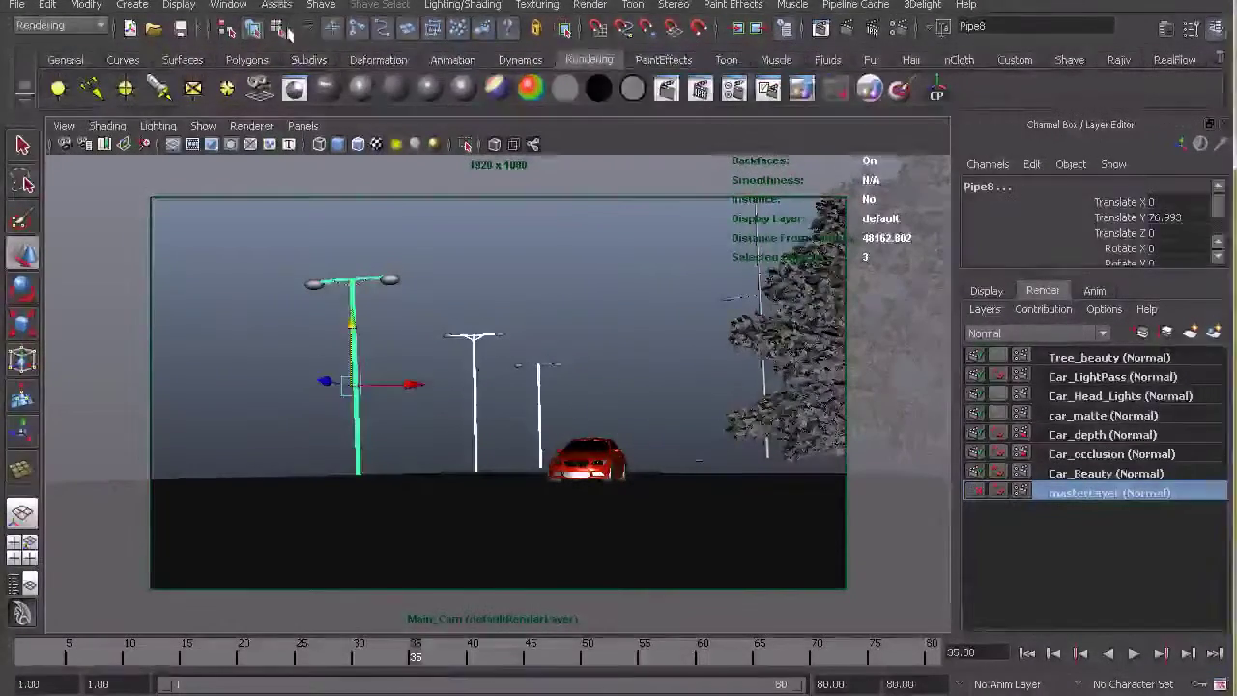
left_click(228, 5)
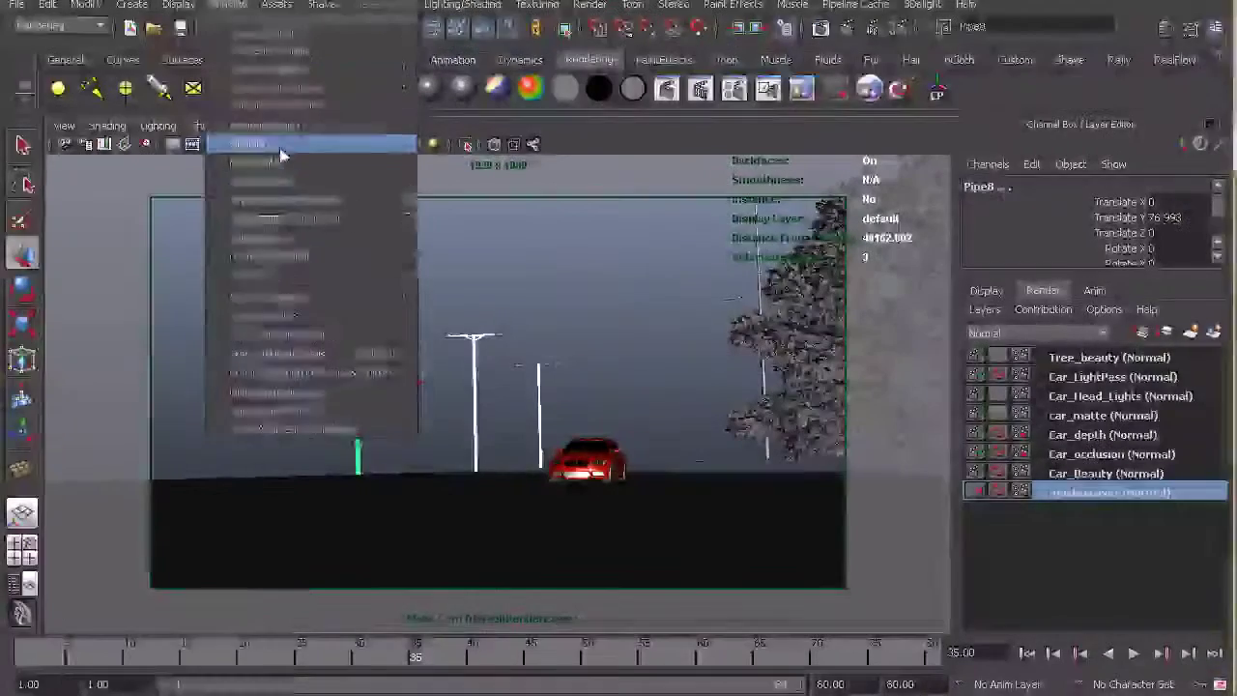
left_click(282, 153)
left_click(169, 563)
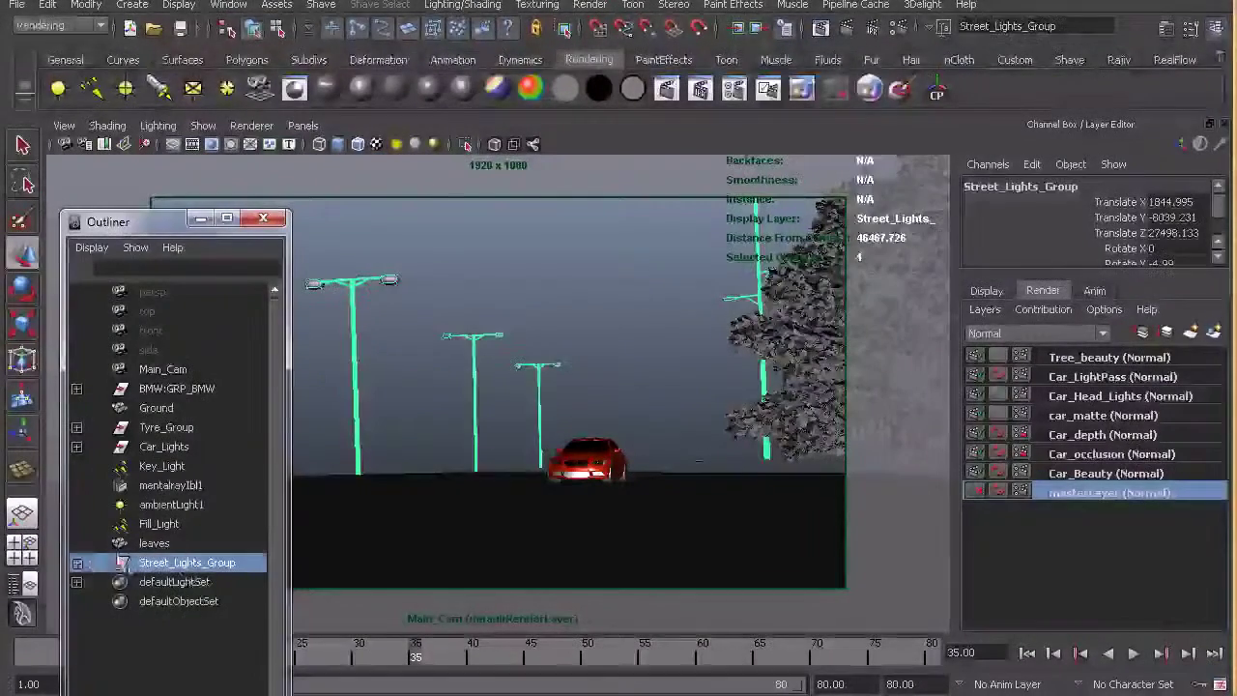
left_click(77, 562)
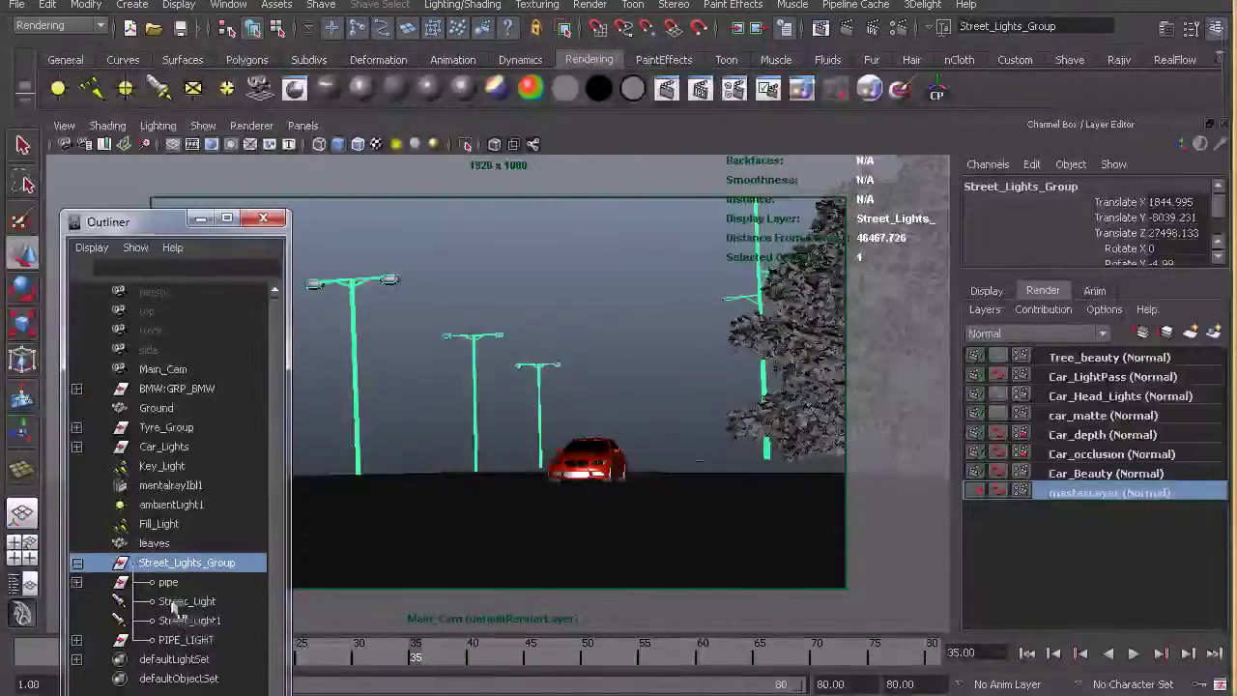
Create a render layer from the PIPE_LIGHT group and name it Street_light_
left_click(185, 640)
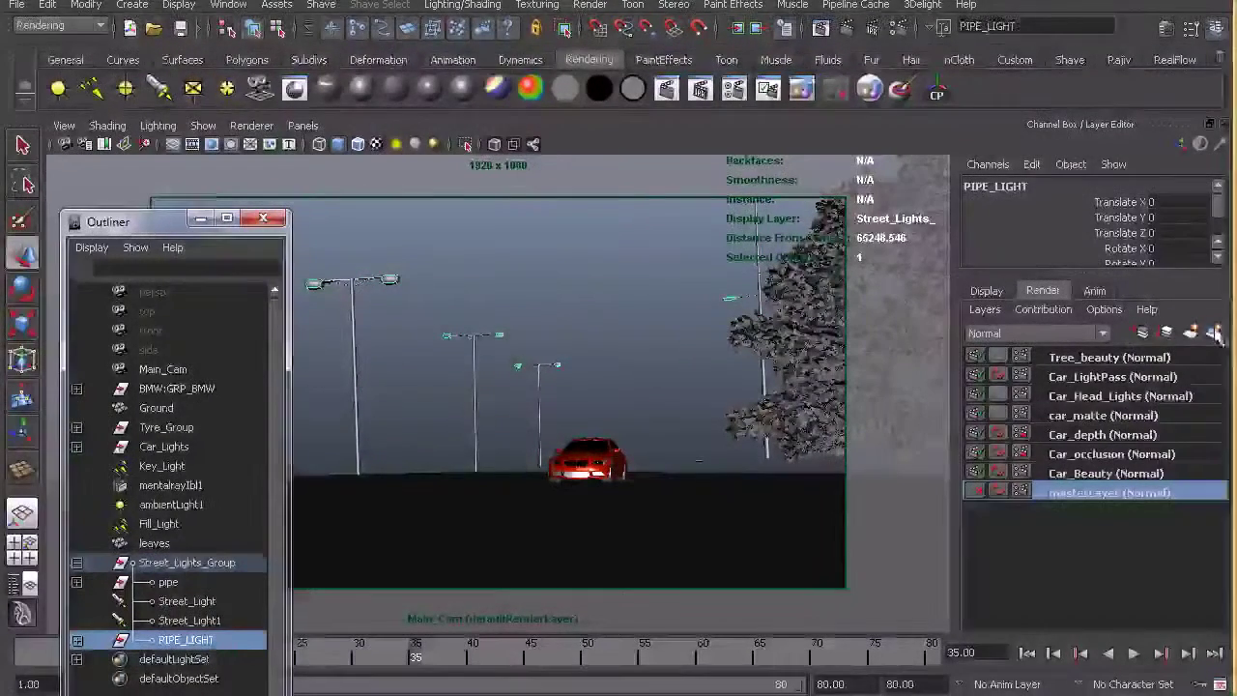
left_click(1215, 332)
left_click(1118, 357)
double_click(1117, 357)
type("Street_light_")
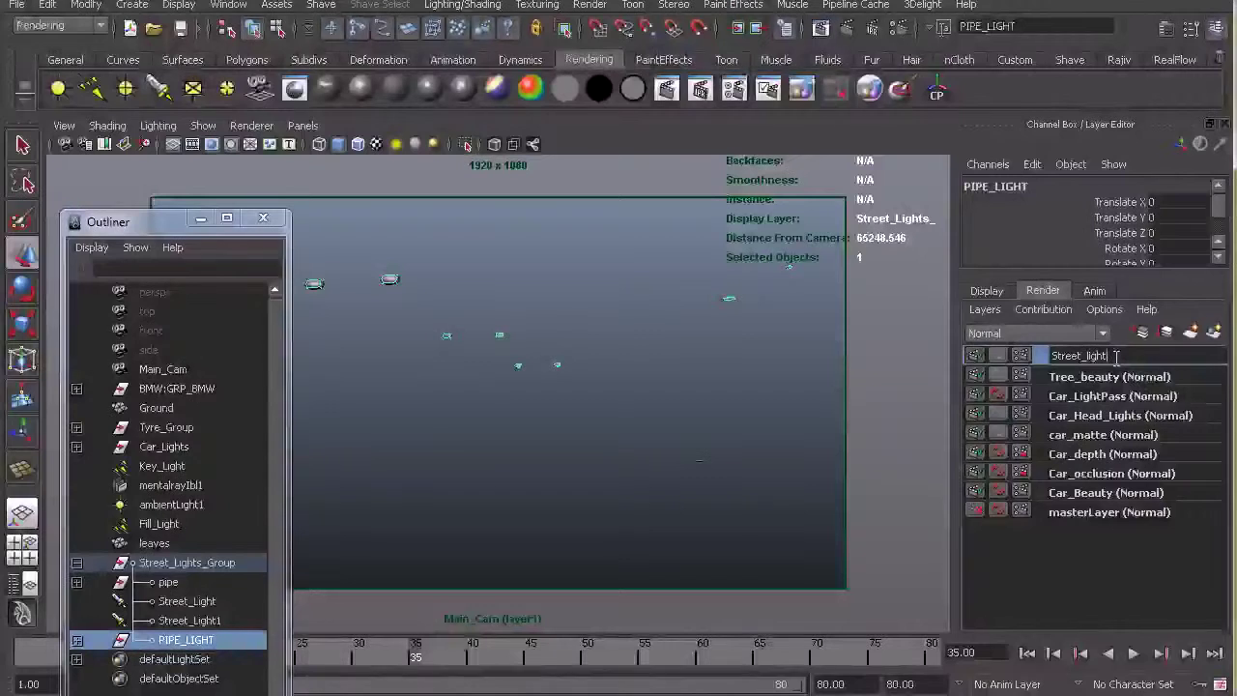
key("Return")
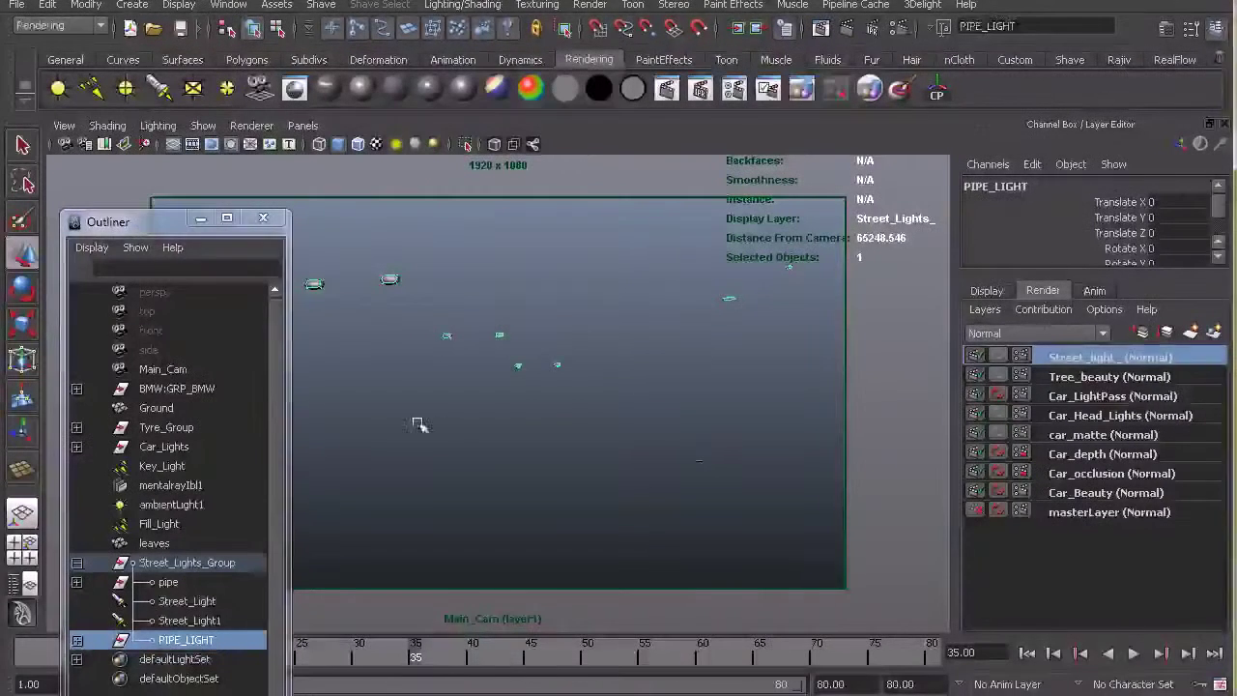
Create a render layer from the pipe group of the street lights and name it Street_lightPipe
left_click(174, 583)
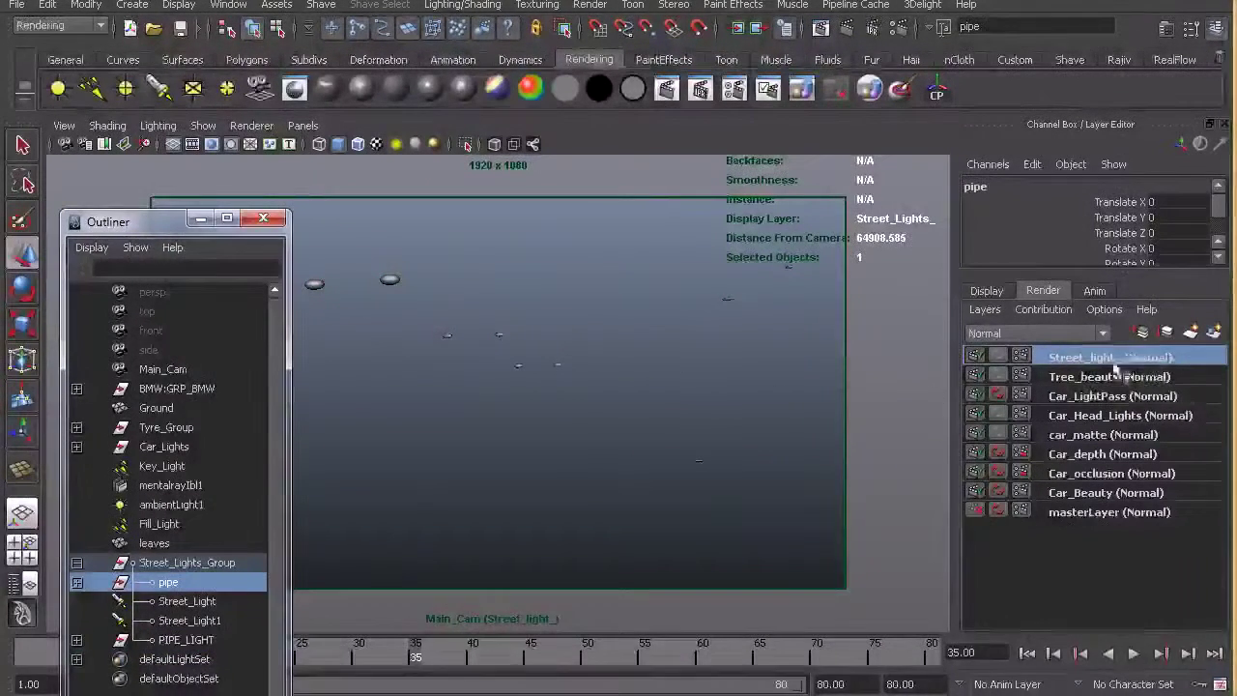
left_click(1214, 332)
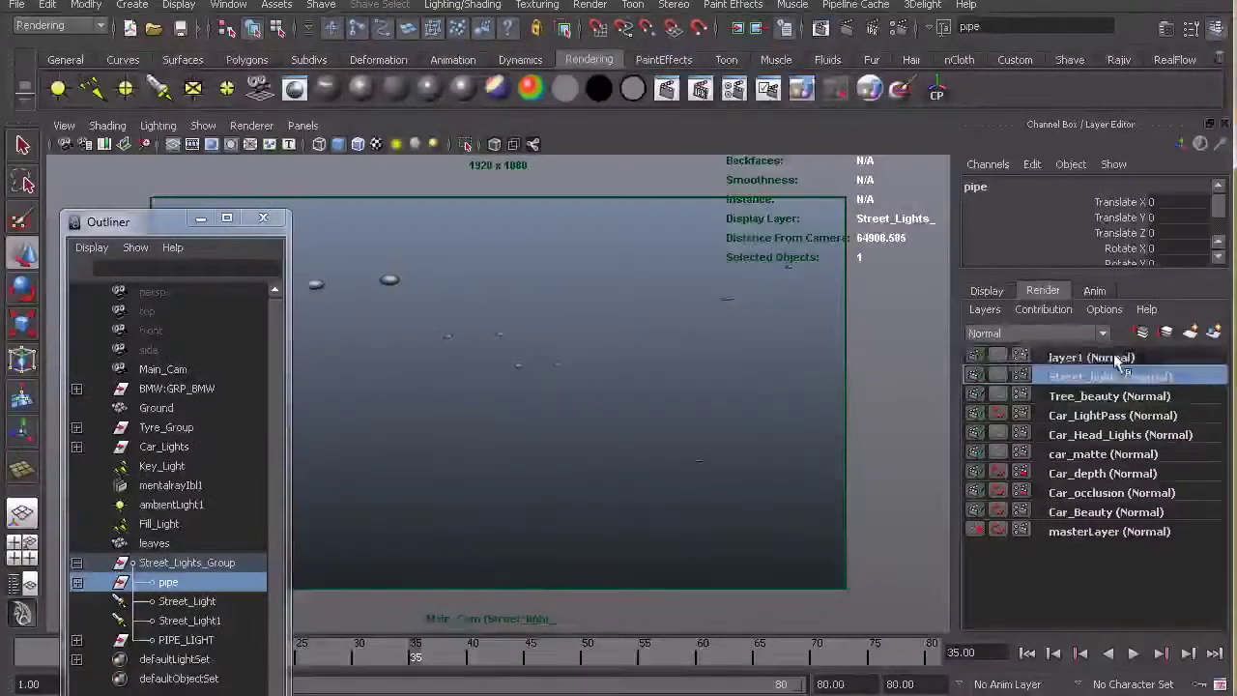
left_click(1118, 358)
double_click(1117, 358)
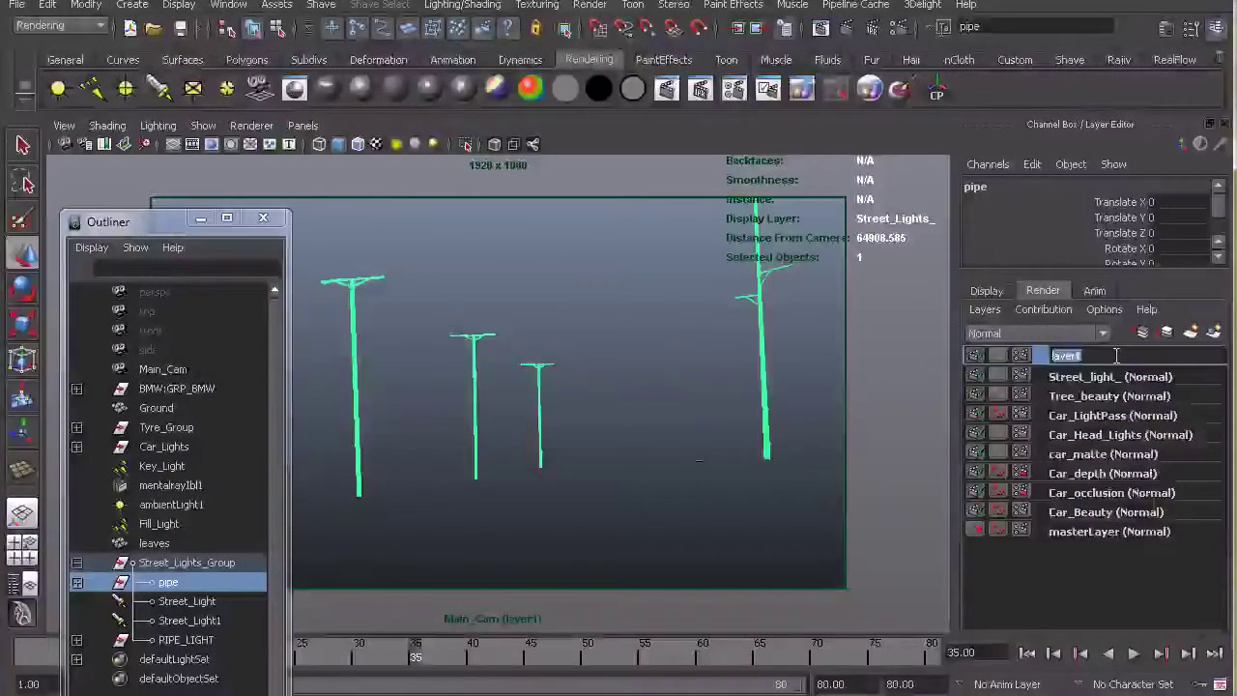
type("Street_light")
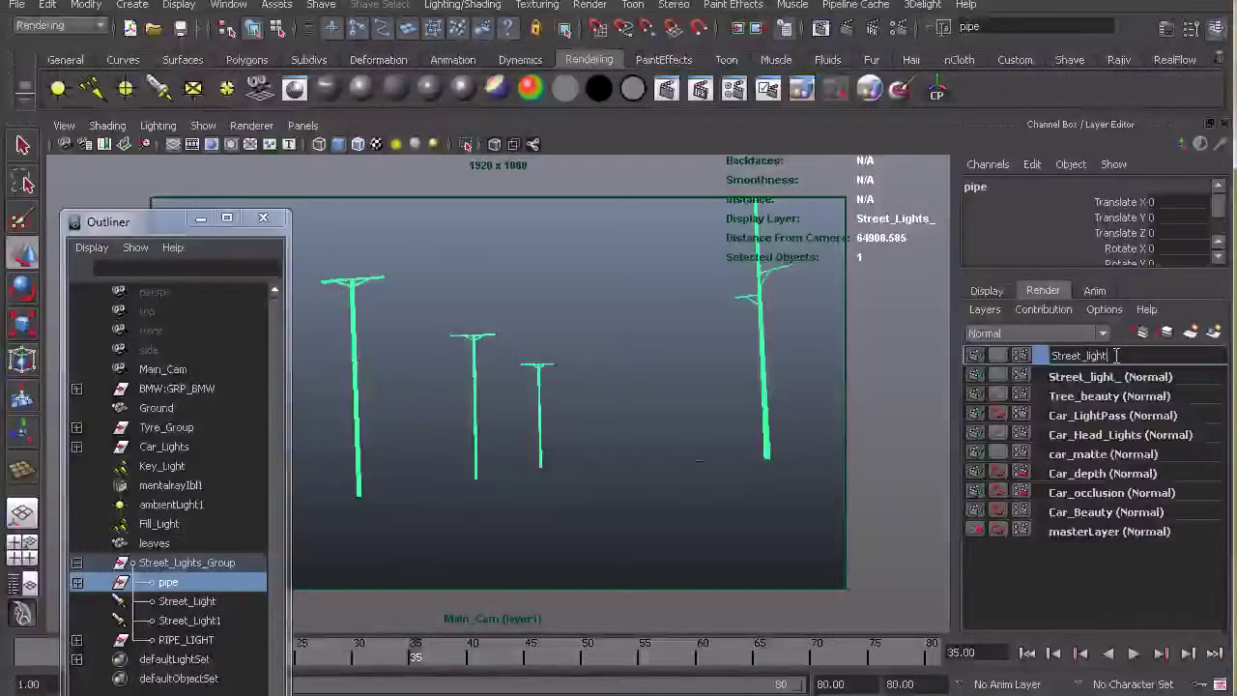
type("Pipe")
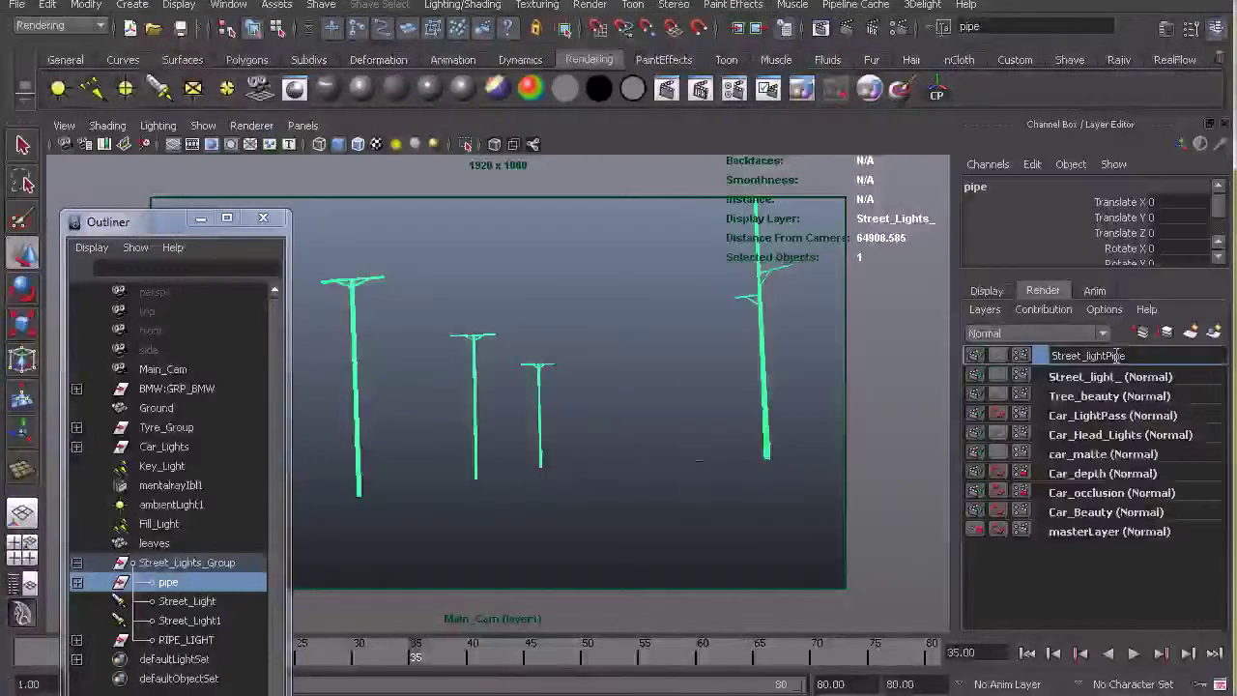
key("Return")
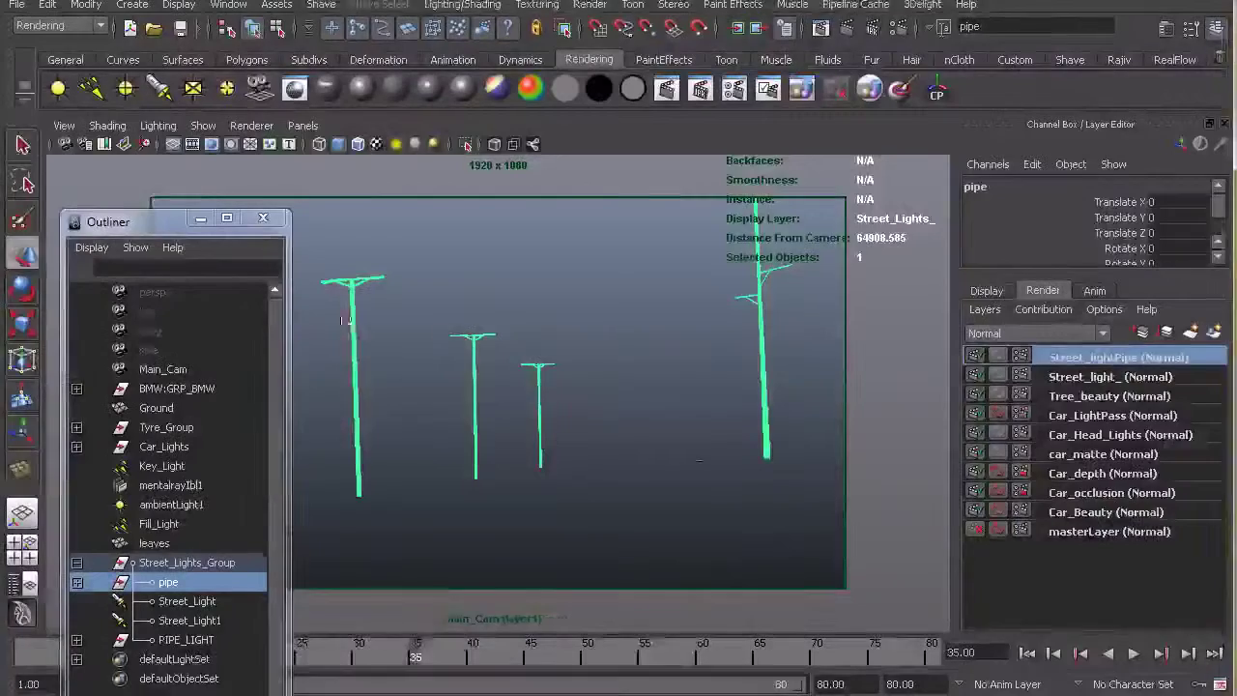
left_click(659, 464)
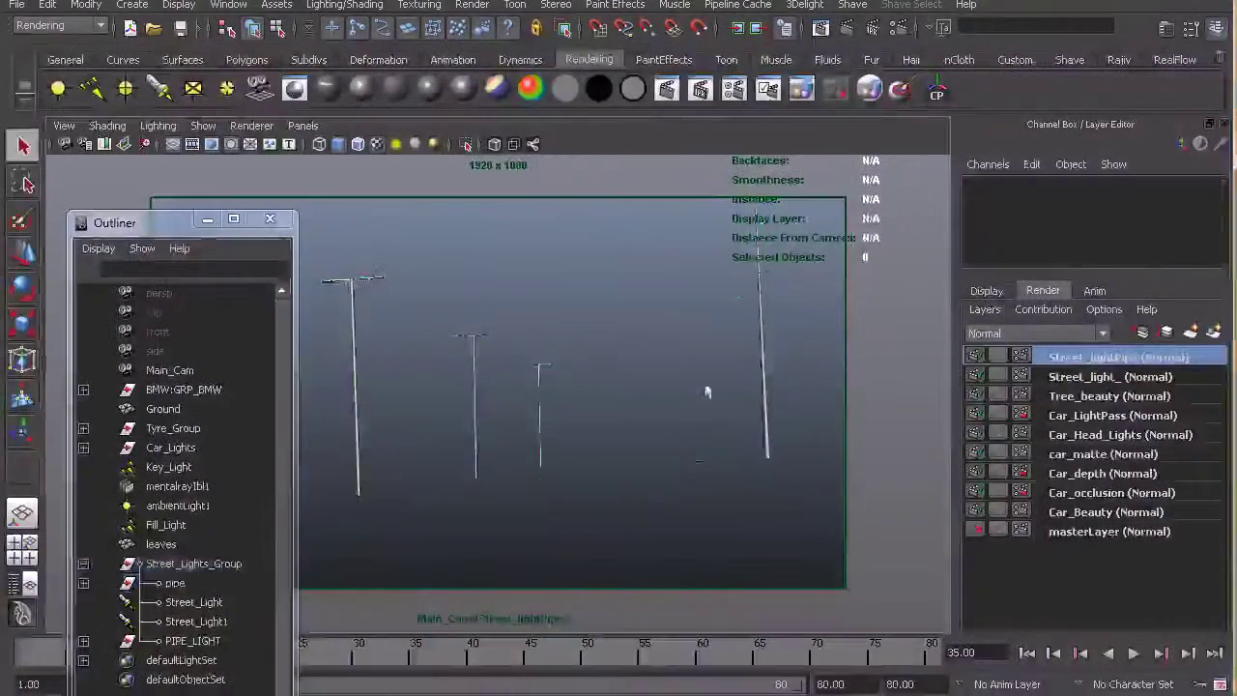
Open the render settings for the Street_lightPipe layer, choose the name_#.ext file naming and set the frame padding to 3
left_click(899, 29)
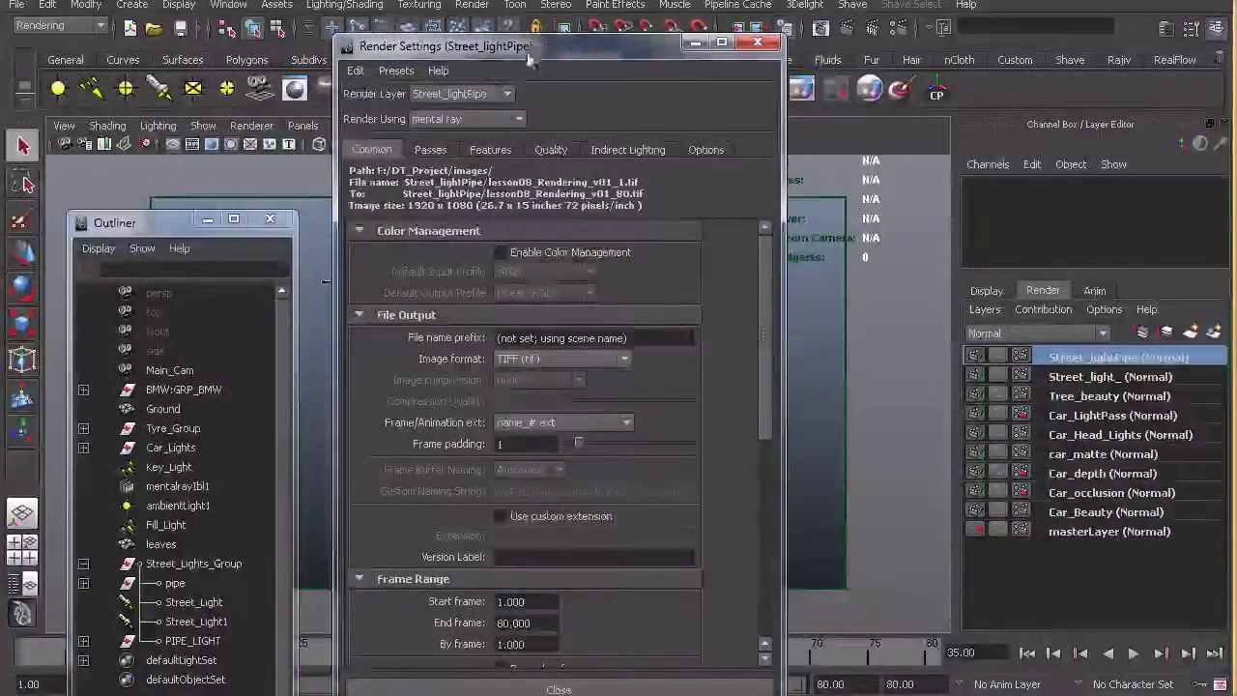
left_click_drag(535, 47, 570, 36)
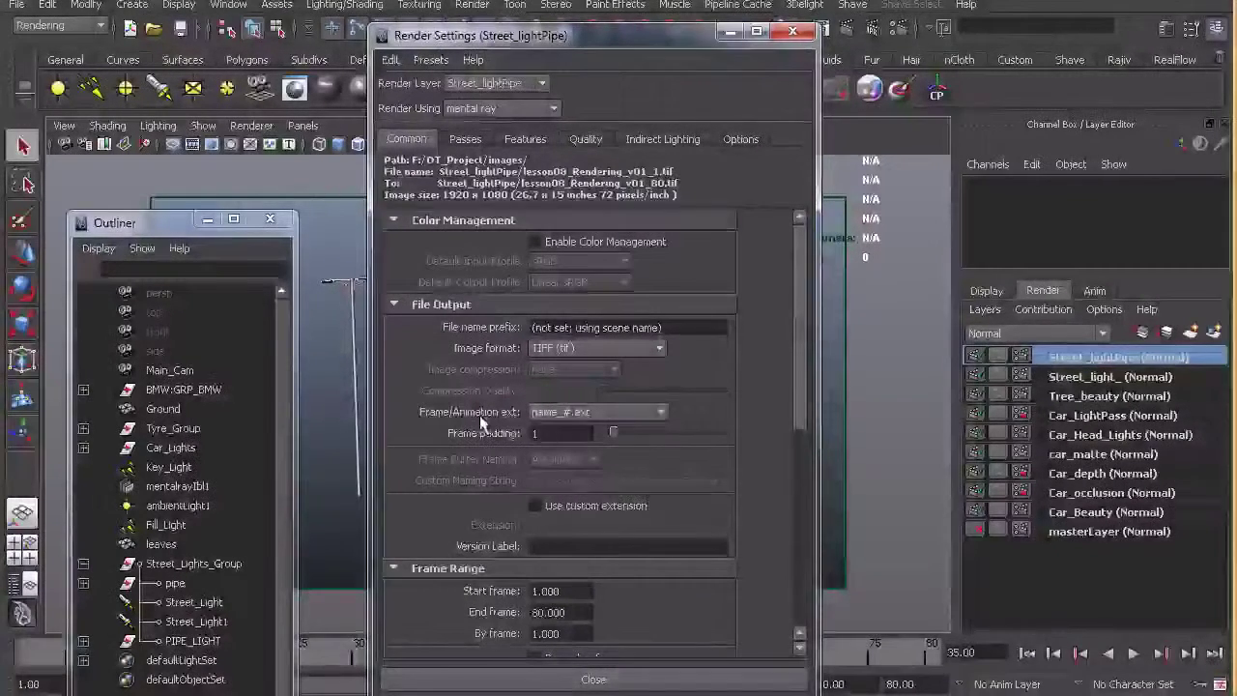
left_click(601, 413)
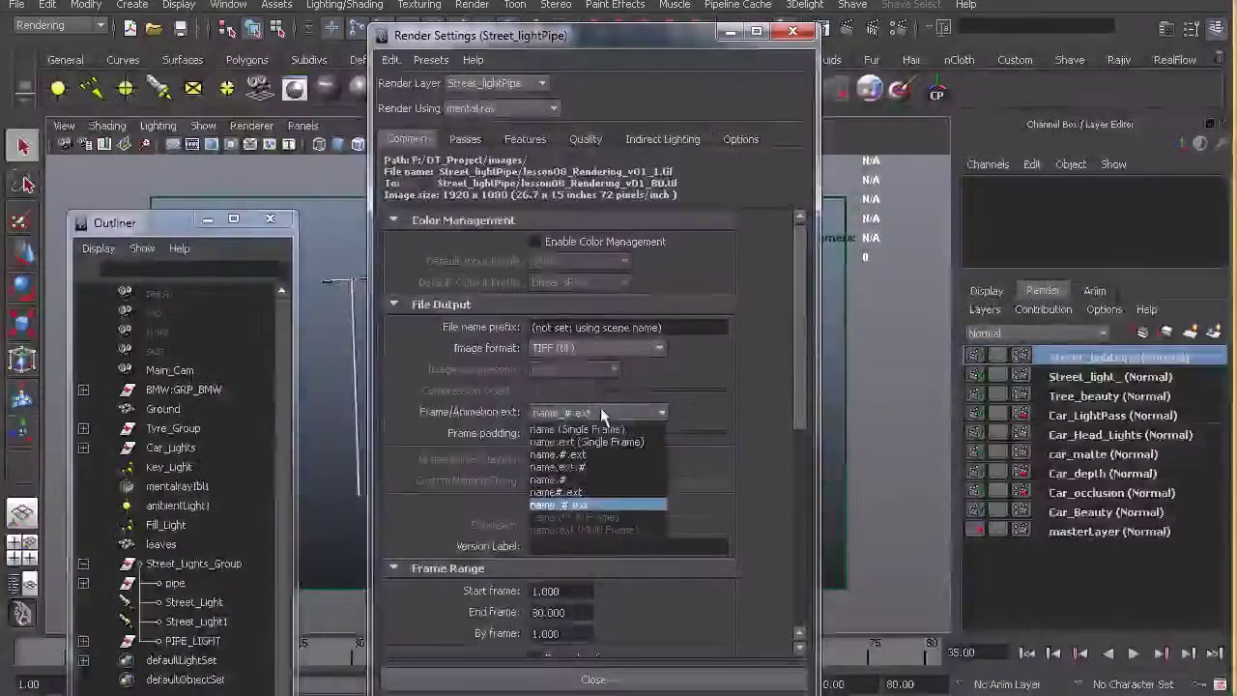
left_click(597, 500)
left_click_drag(611, 432, 637, 433)
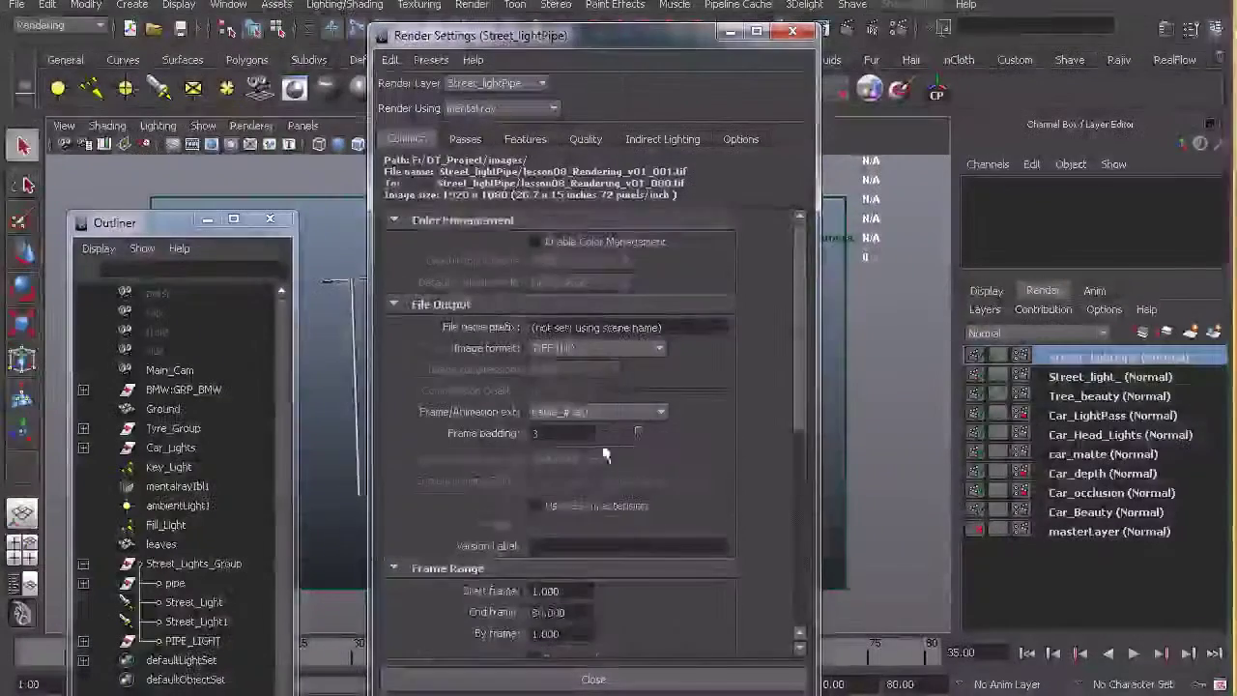
Set the end frame to 1 in the render settings for the Street_lightPipe layer
scroll(619, 473, "down", 5)
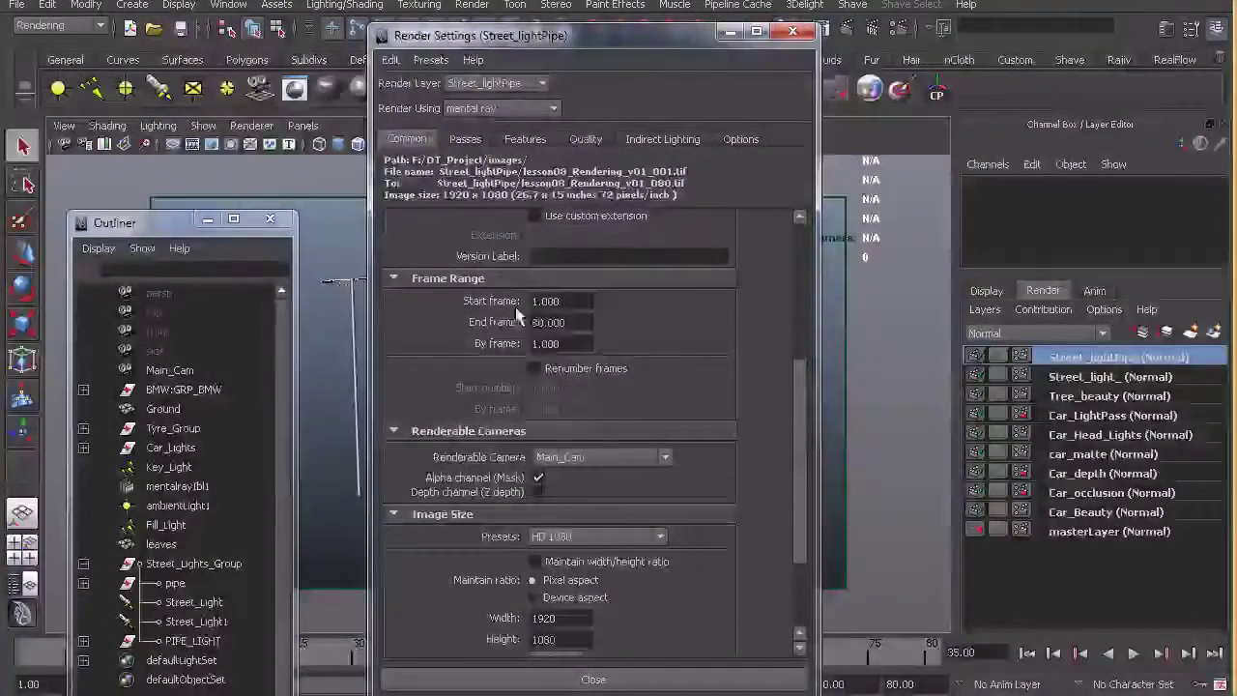
left_click_drag(599, 35, 716, 65)
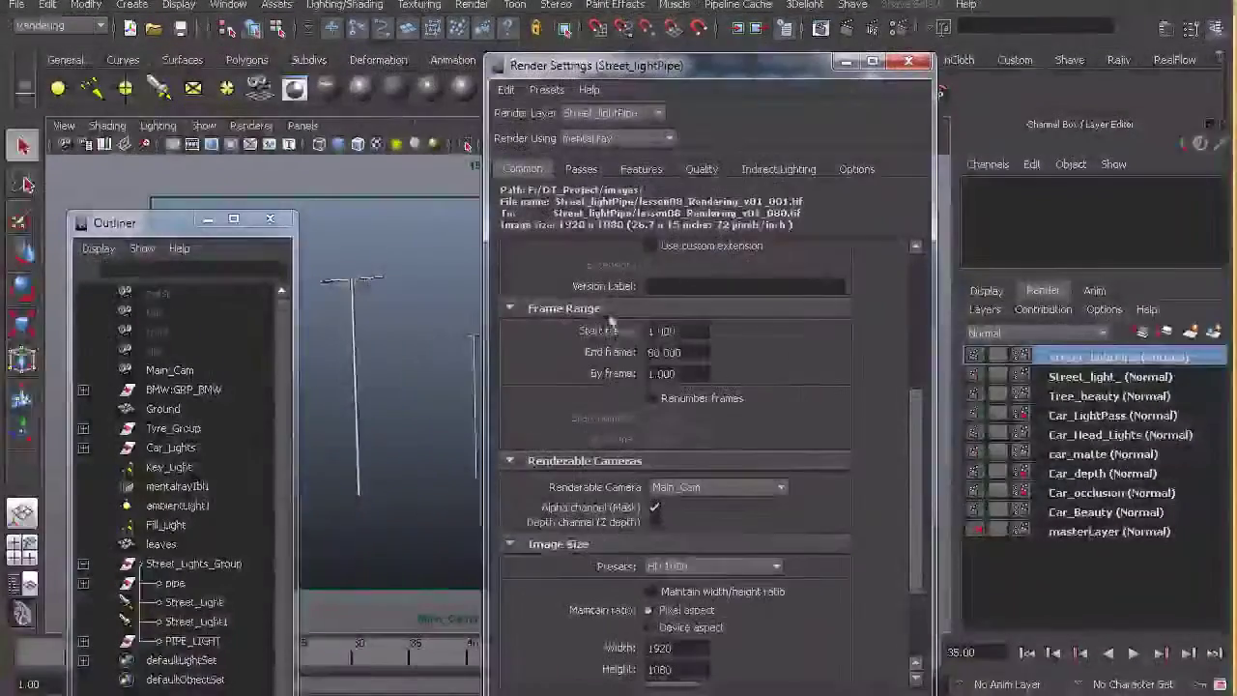
double_click(692, 353)
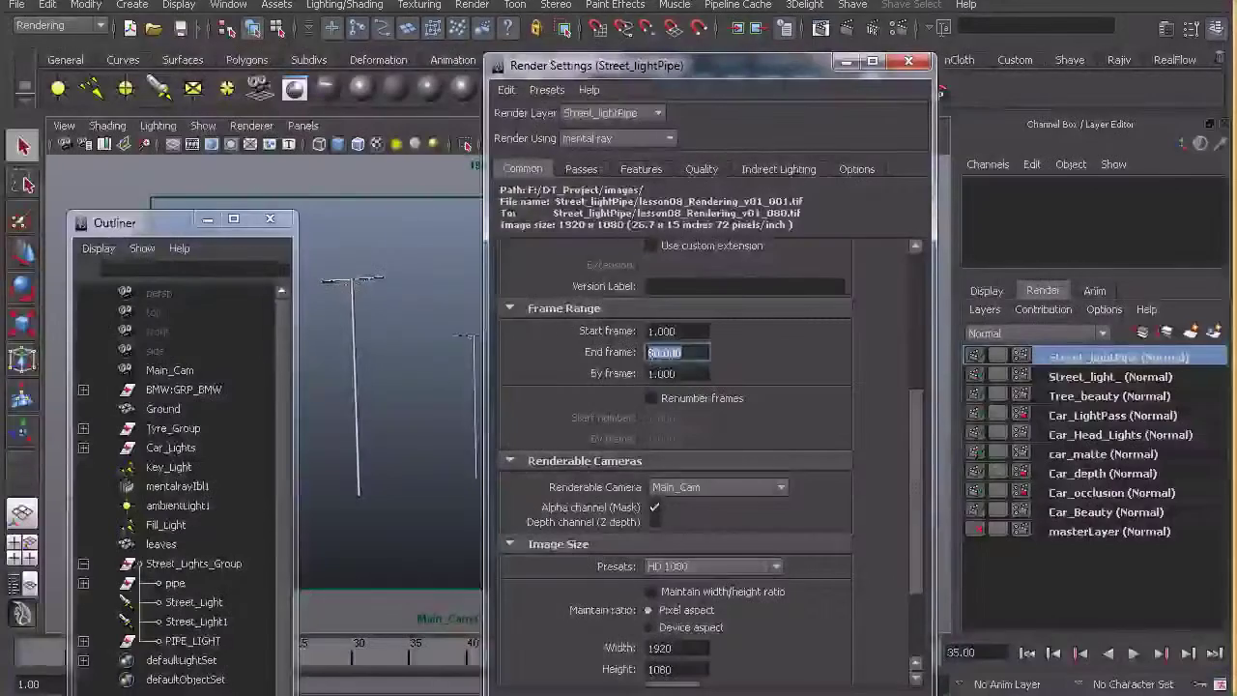
type("1")
key("Return")
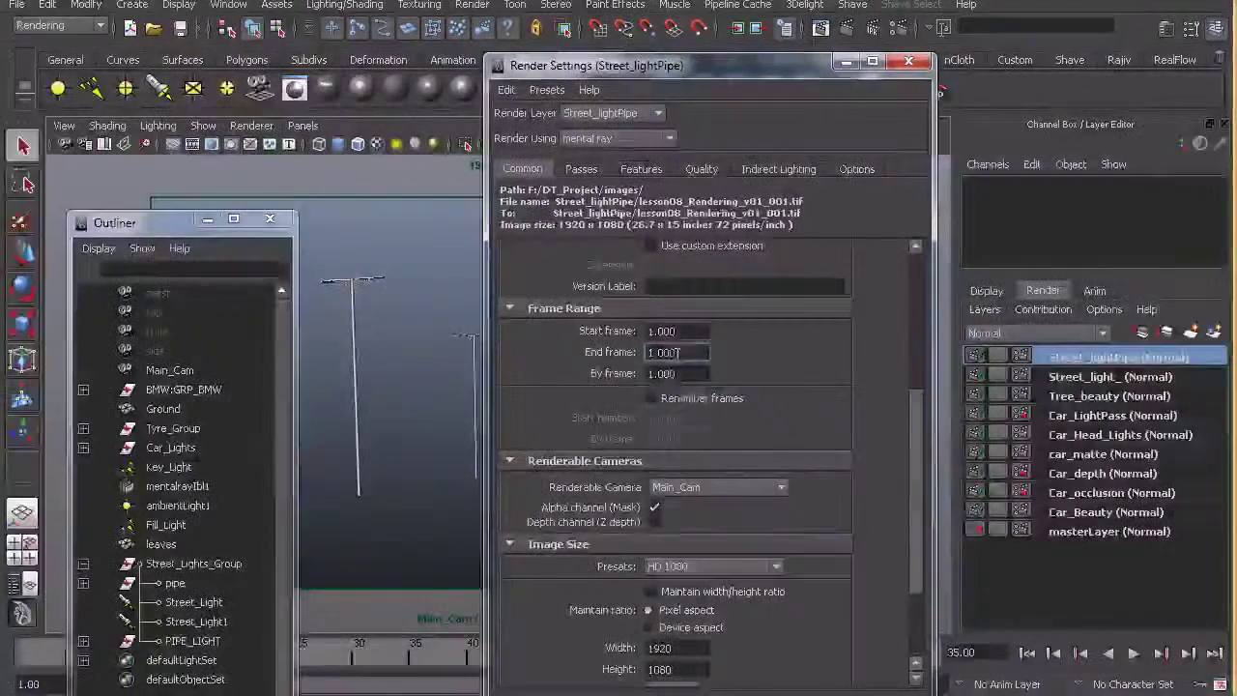
Check the Street_light_ and Tree_beauty layers, and give Car_LightPass a layer override with end frame 80
left_click(1070, 376)
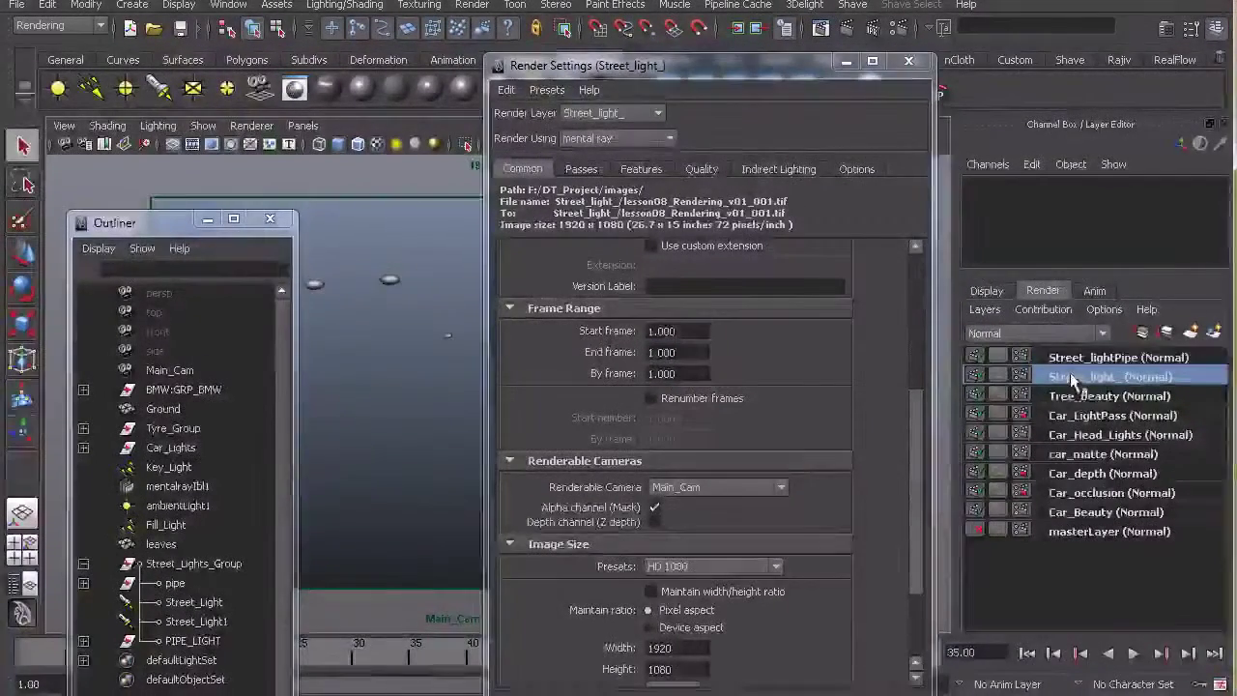
left_click(1069, 396)
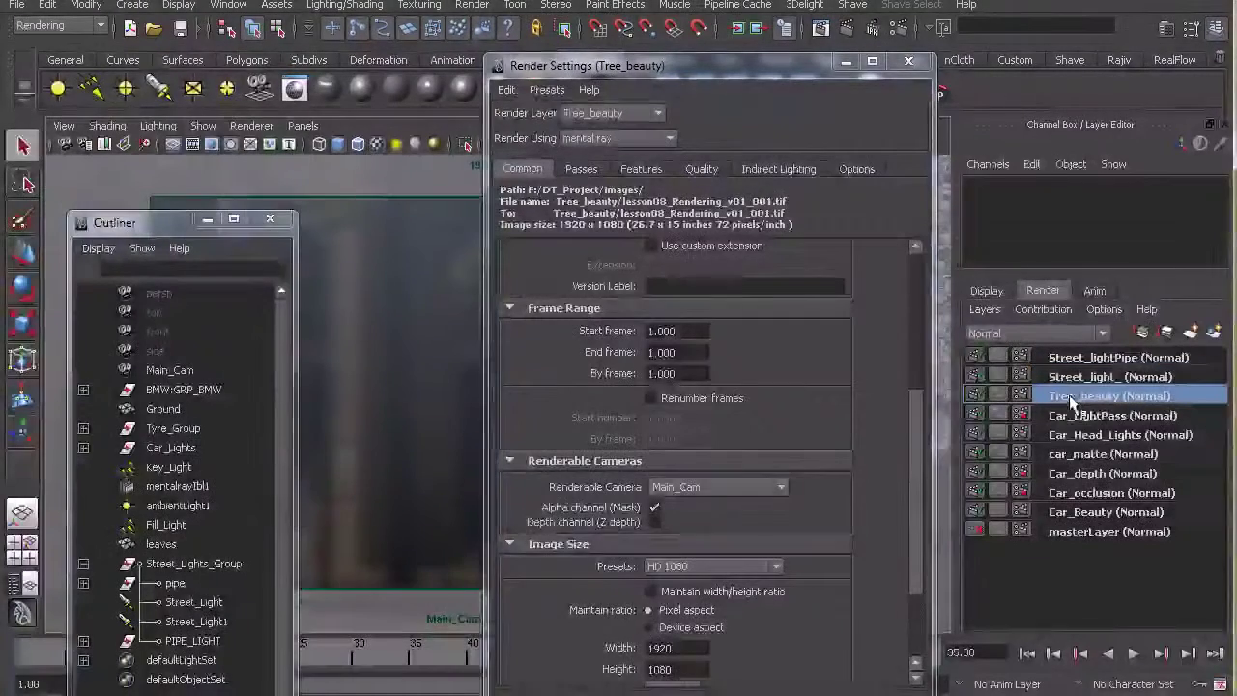
left_click(1070, 414)
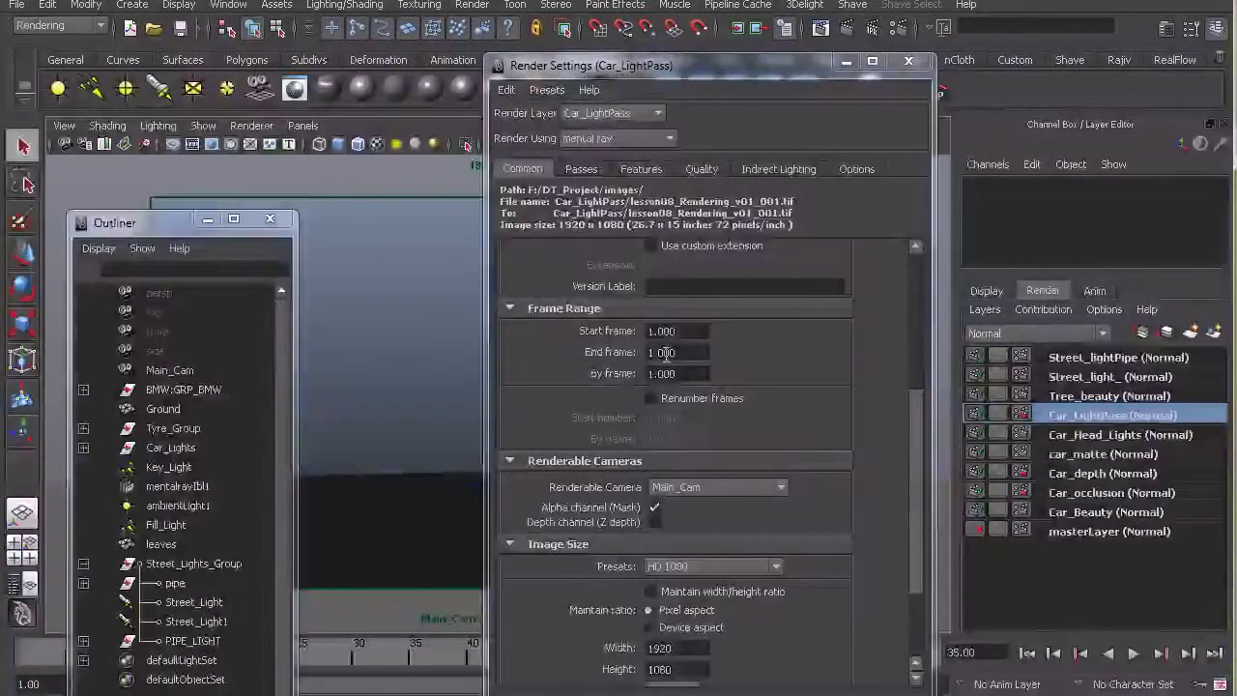
right_click(587, 355)
left_click(628, 381)
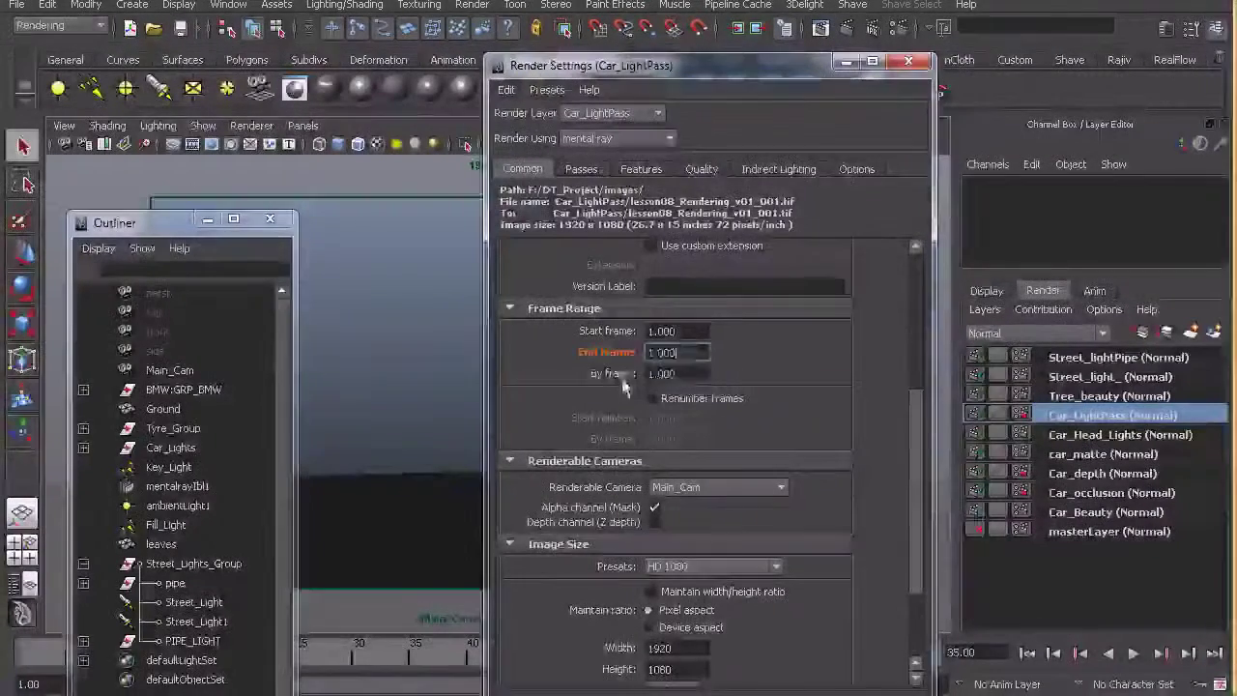
key("Return")
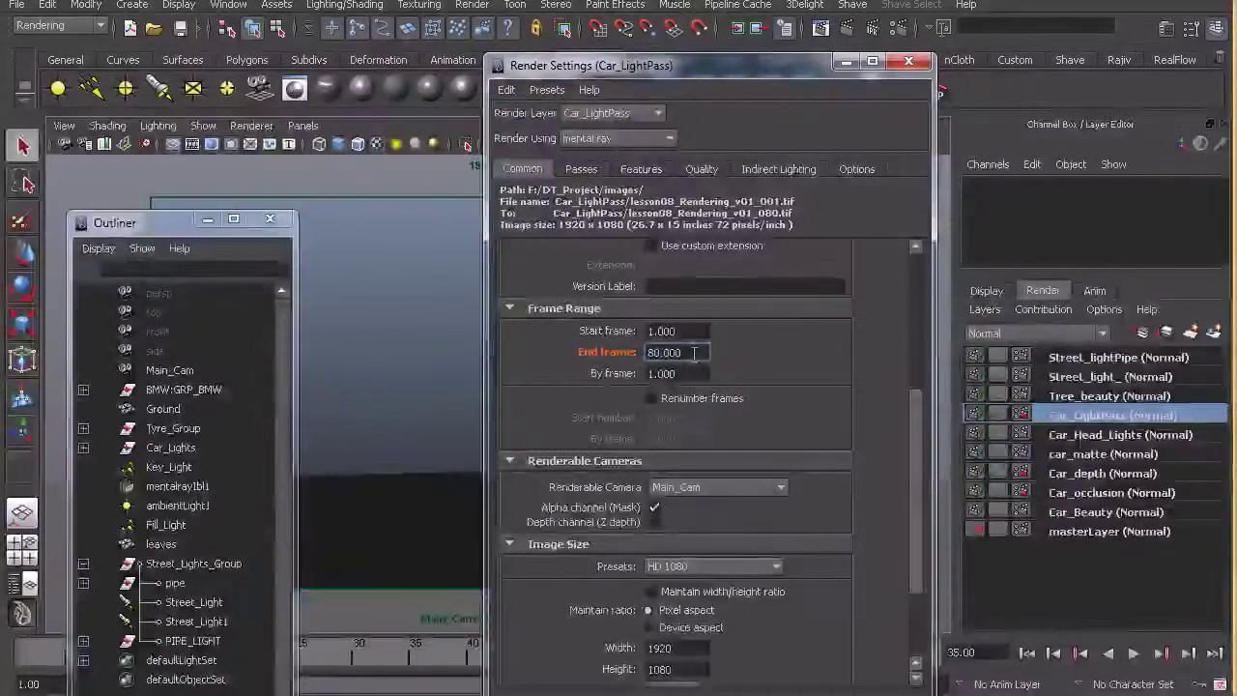
Create a layer override for the end frame on the Car_Head_Lights layer and set it to 80
left_click(1087, 437)
left_click(697, 354)
type("50")
key("Return")
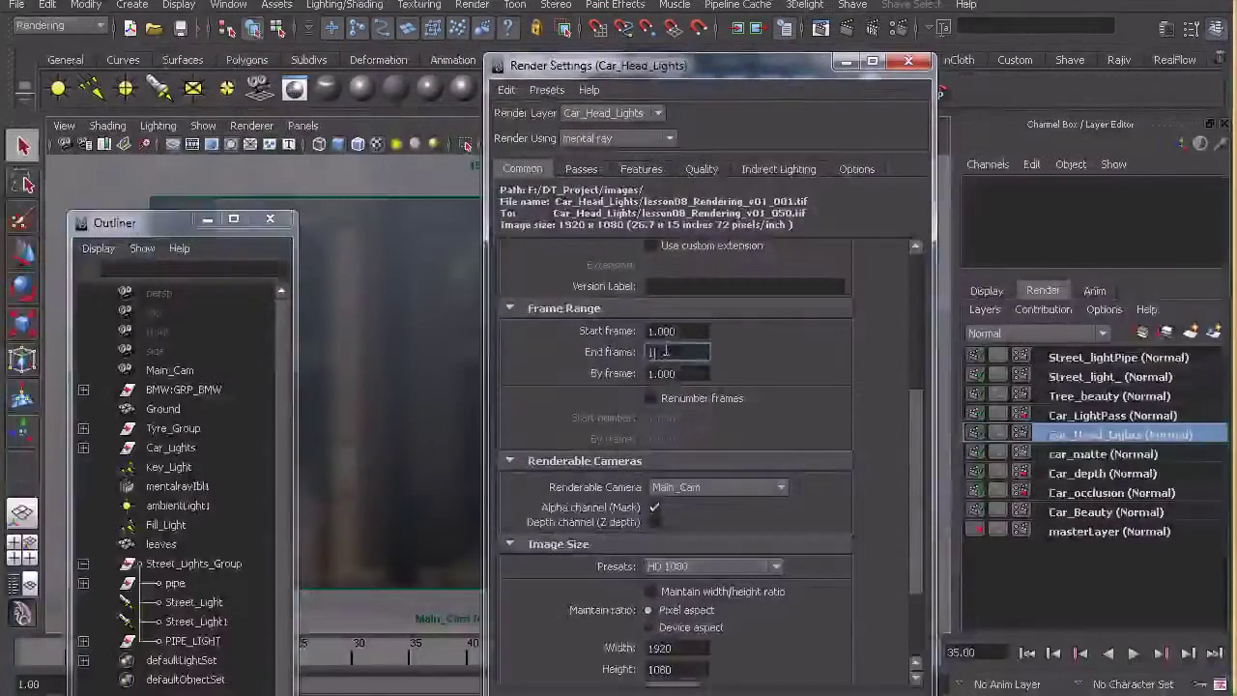
right_click(618, 345)
left_click(678, 369)
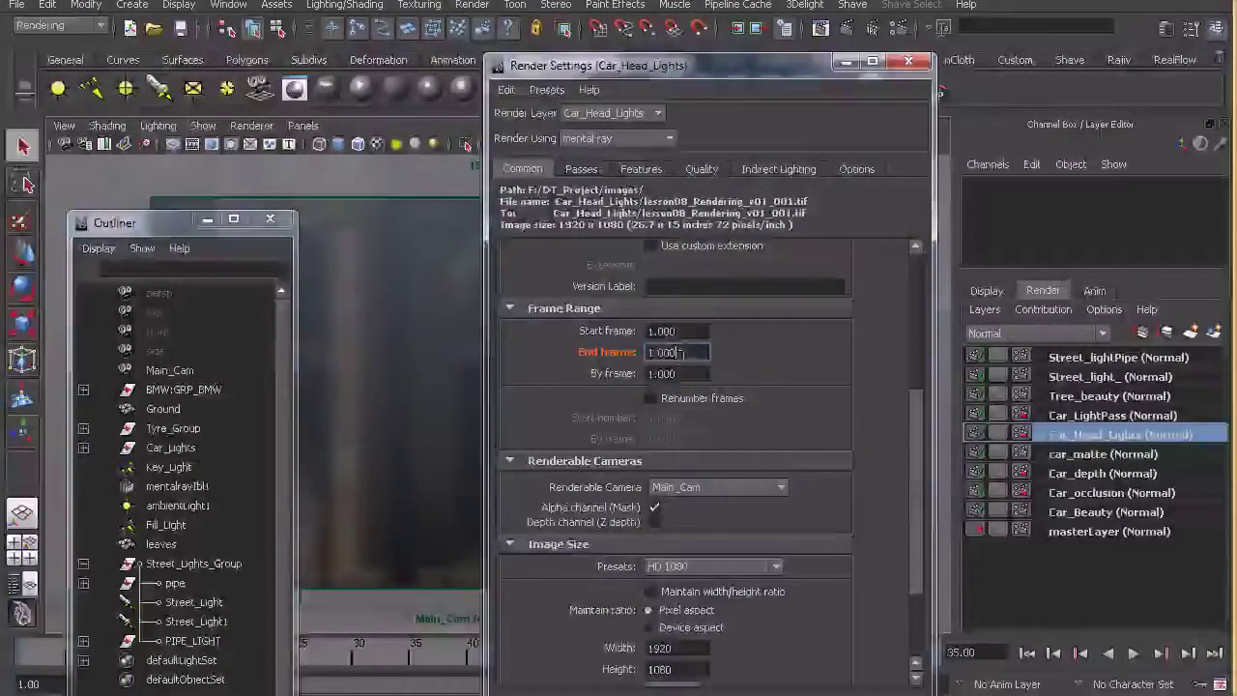
left_click(687, 353)
type("80")
key("Return")
Create a layer override for the end frame on the car_matte layer and set it to 80
left_click(1101, 454)
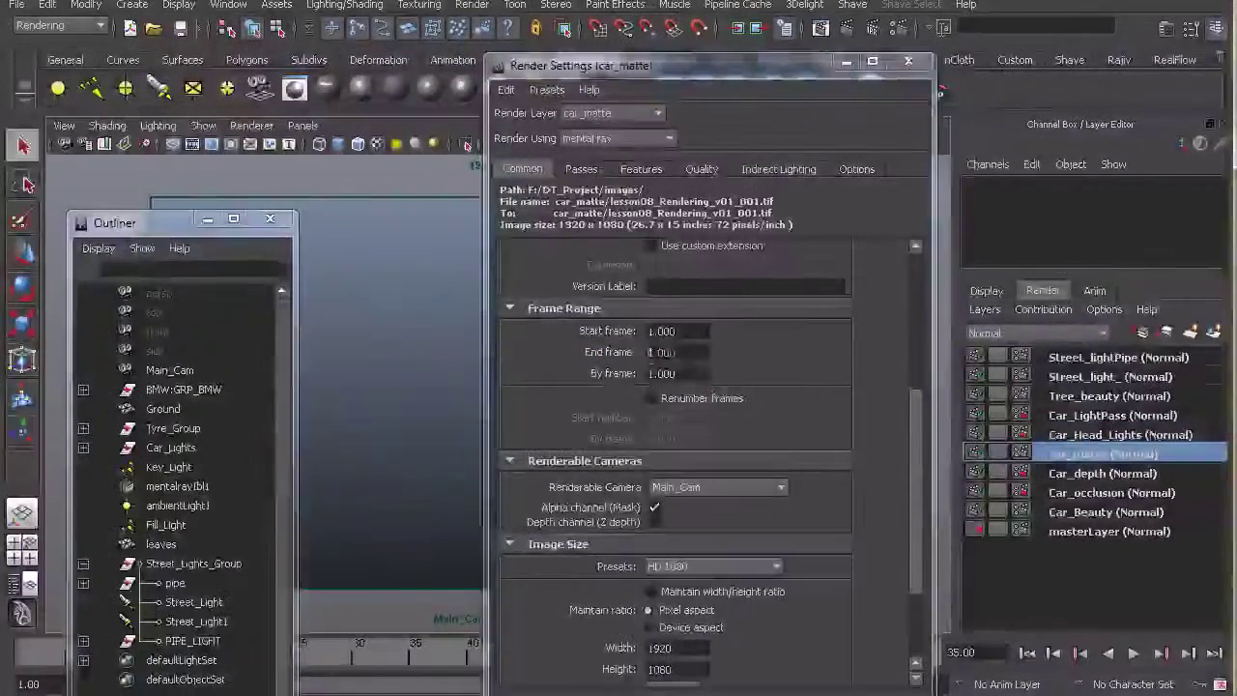
right_click(681, 352)
left_click(683, 372)
left_click(682, 353)
type("80")
key("Return")
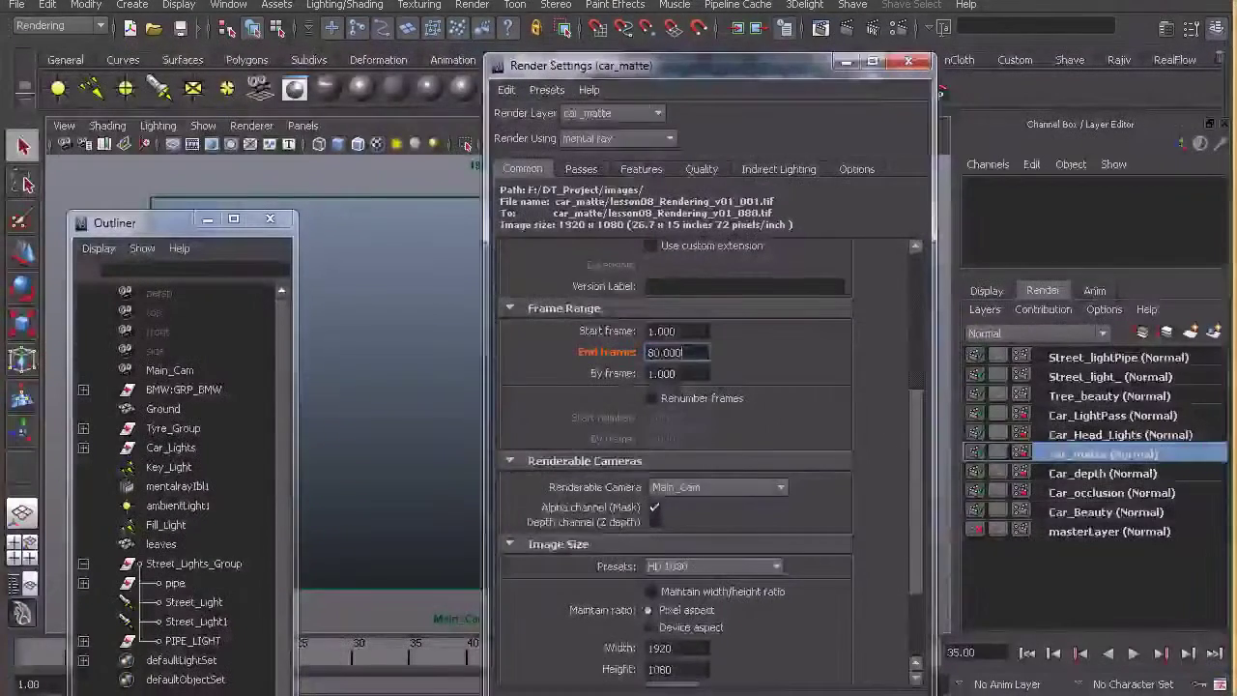
Review the Car_Beauty layer's frame range, renderable camera Main_Cam, image size and quality settings
left_click(1106, 512)
scroll(764, 426, "up", 2)
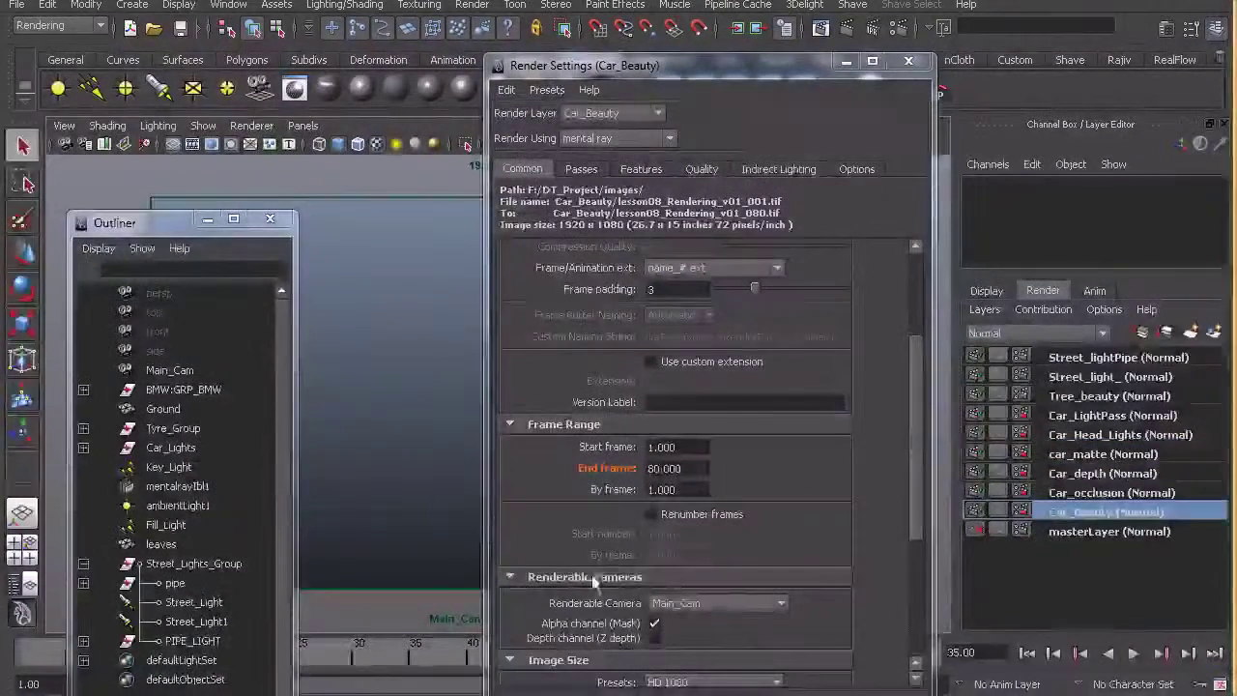
left_click(720, 604)
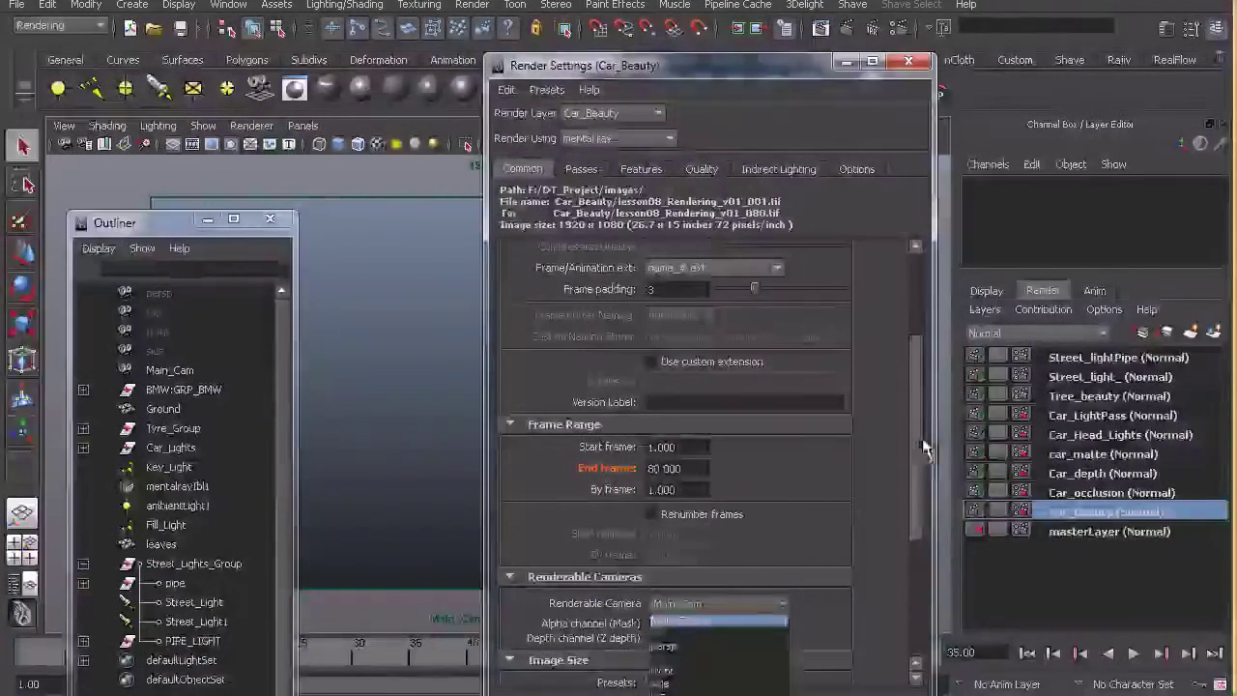
left_click(721, 619)
scroll(921, 456, "down", 1)
scroll(921, 456, "down", 5)
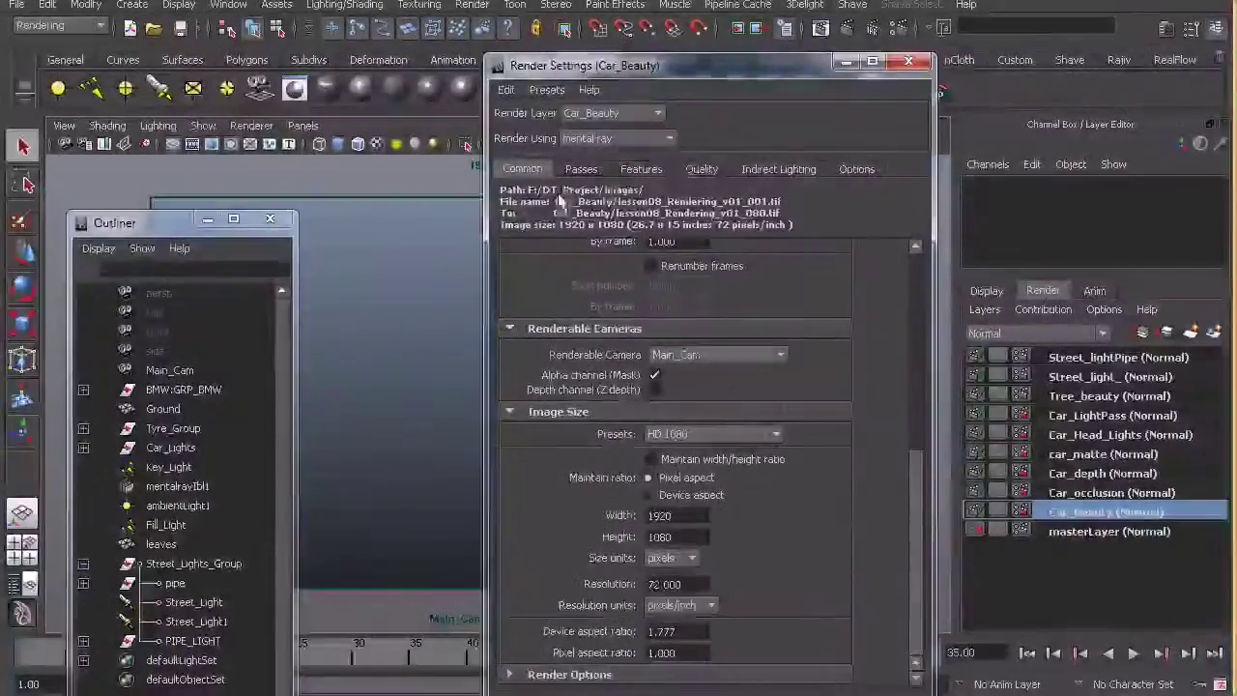
left_click(702, 168)
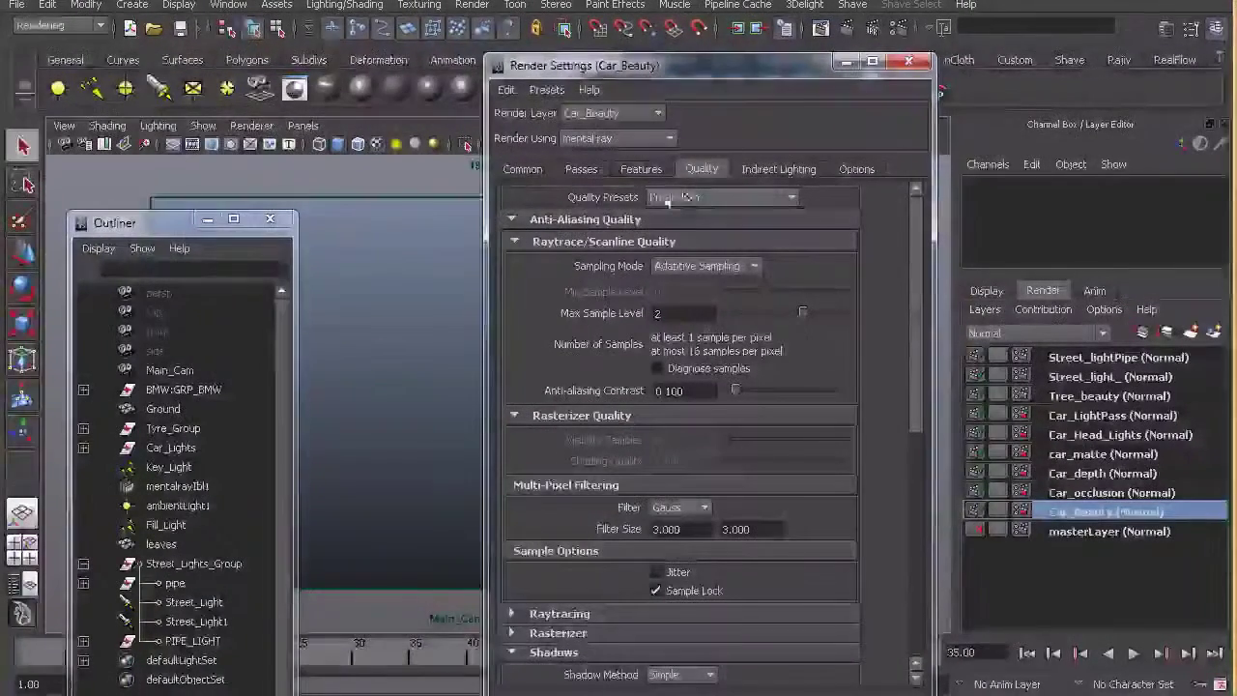
Close the Render Settings and Outliner windows and open the mental ray batch render options
left_click(908, 62)
left_click(269, 218)
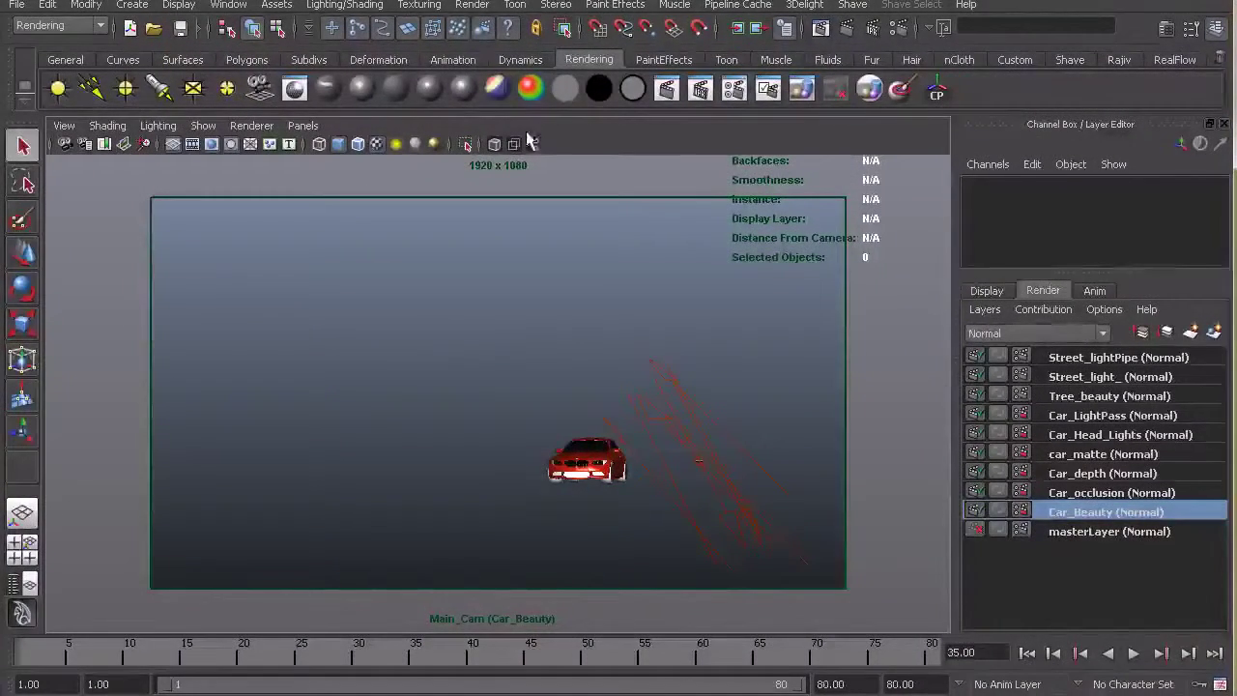
left_click(472, 5)
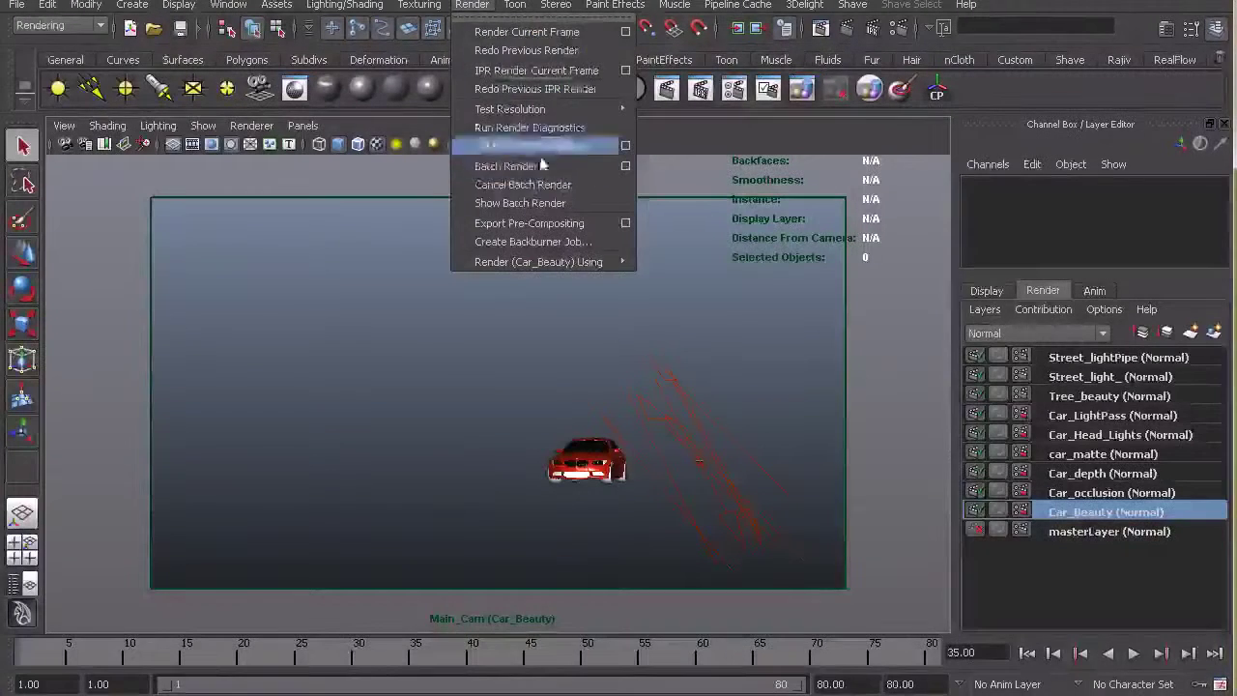
left_click(626, 169)
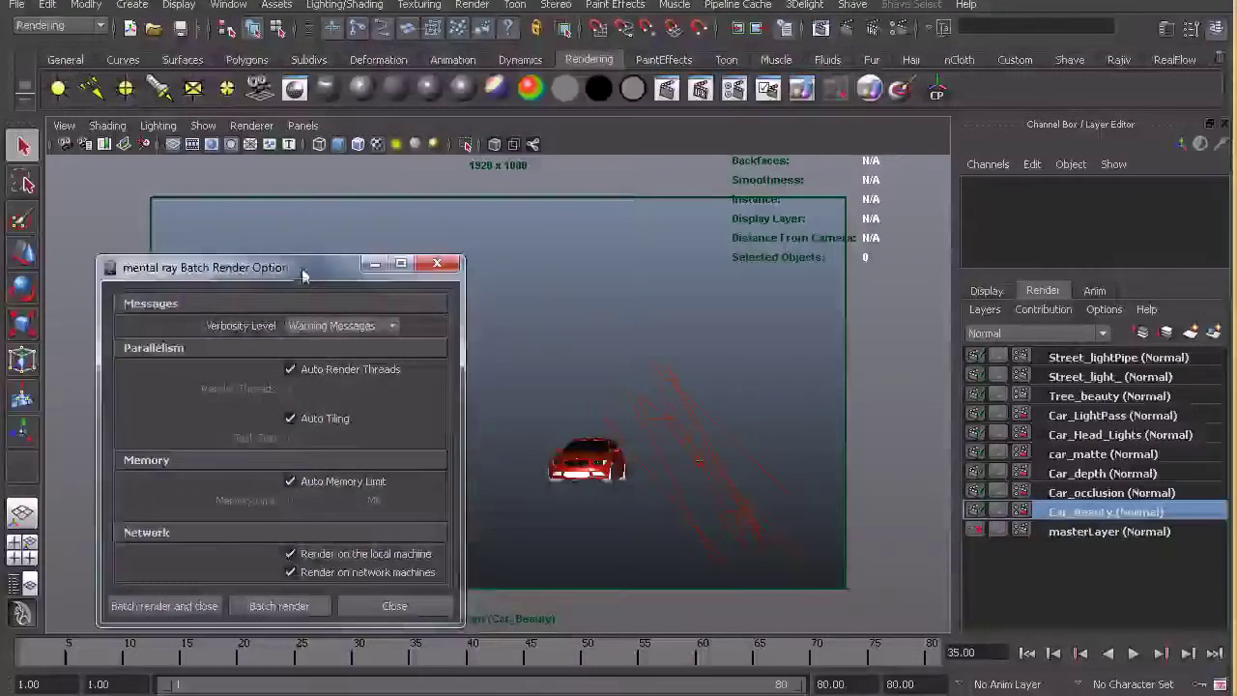